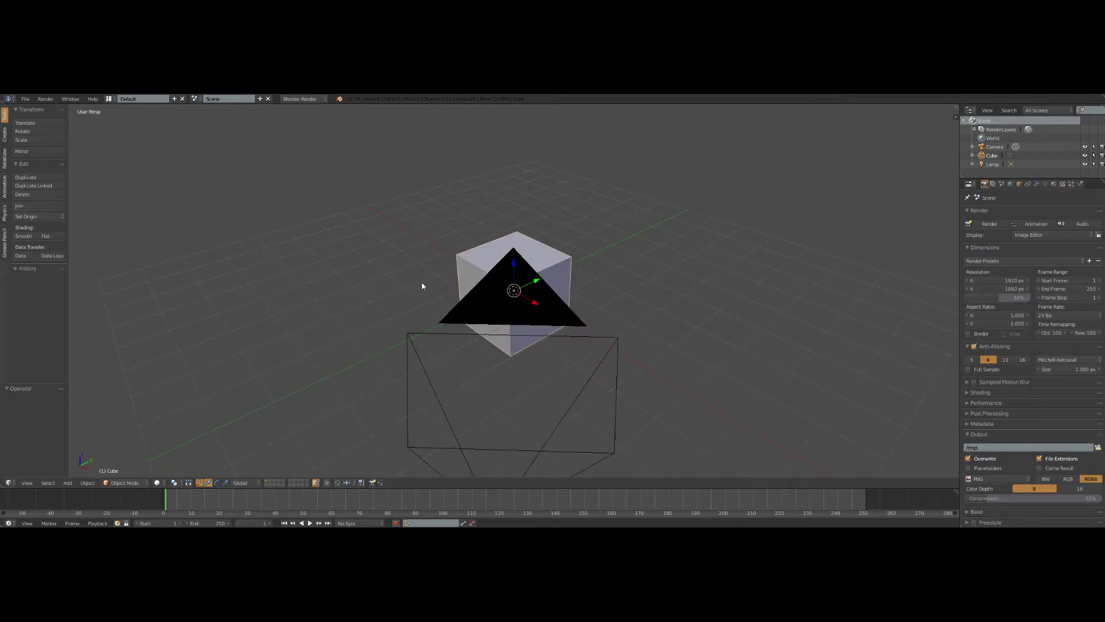
Step: Set the render engine to Cycles Render
middle_click_drag(424, 287, 386, 296)
scroll(485, 316, "down", 4)
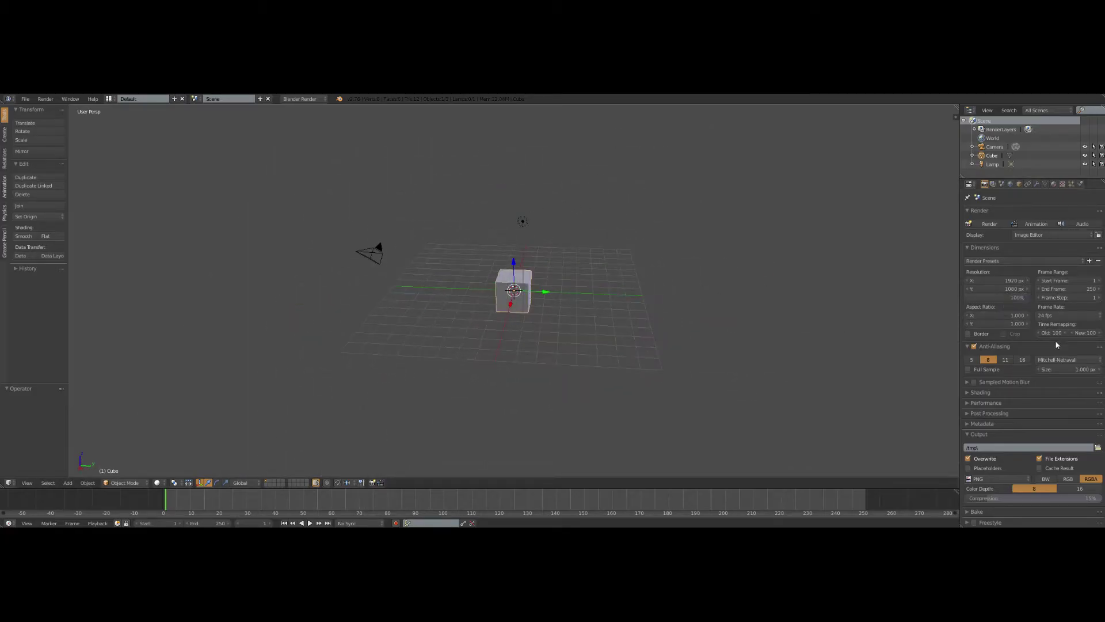
middle_click_drag(464, 369, 475, 305)
left_click(301, 98)
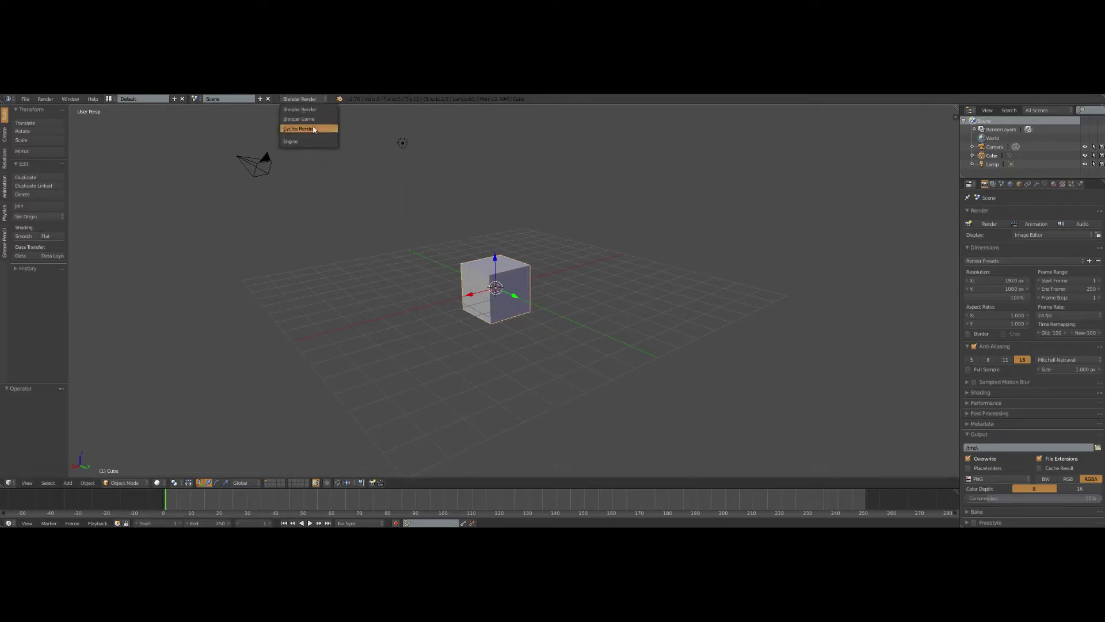
left_click(308, 126)
Step: Delete the default cube from the scene
middle_click_drag(622, 276, 545, 341)
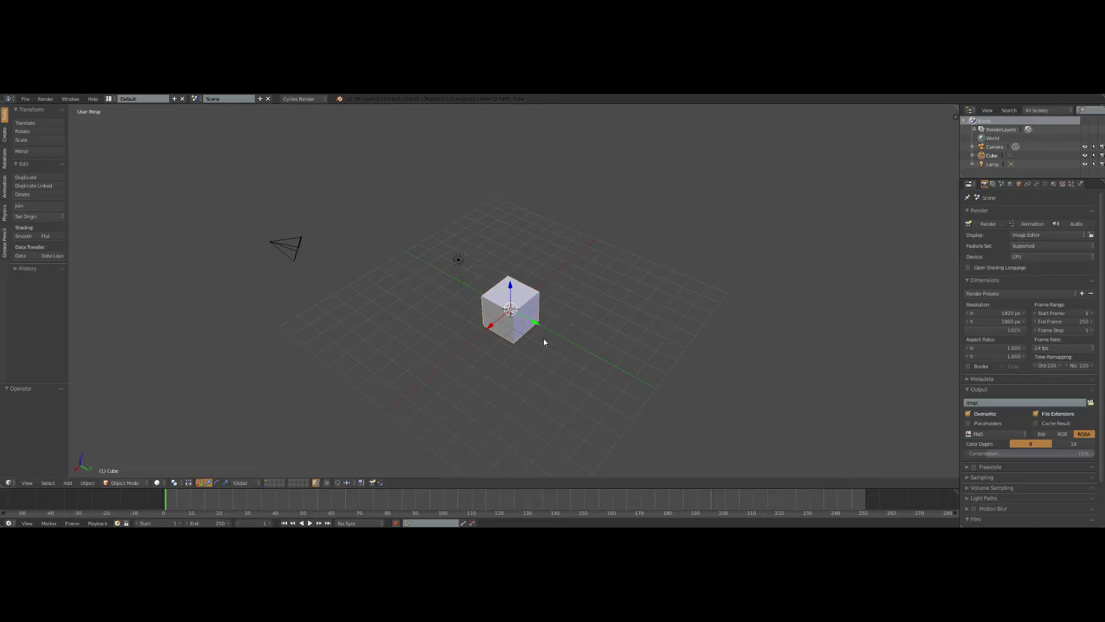
key("x")
left_click(530, 323)
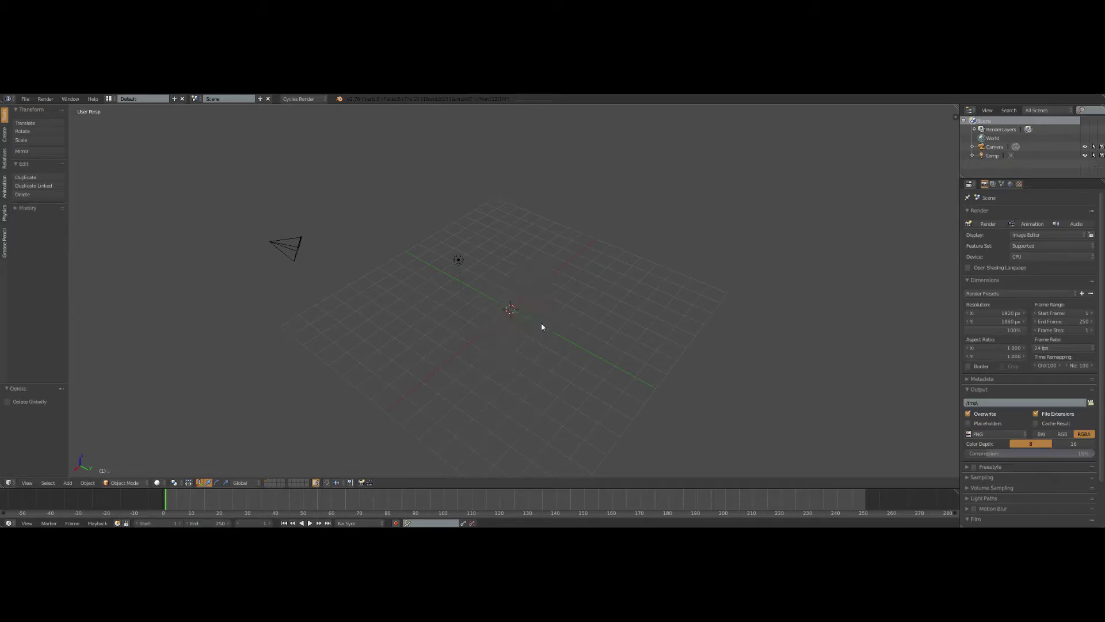
Step: Add an Ico Sphere at the scene origin and apply smooth shading to it
middle_click_drag(450, 317, 453, 244)
key("shift+a")
mouse_move(453, 243)
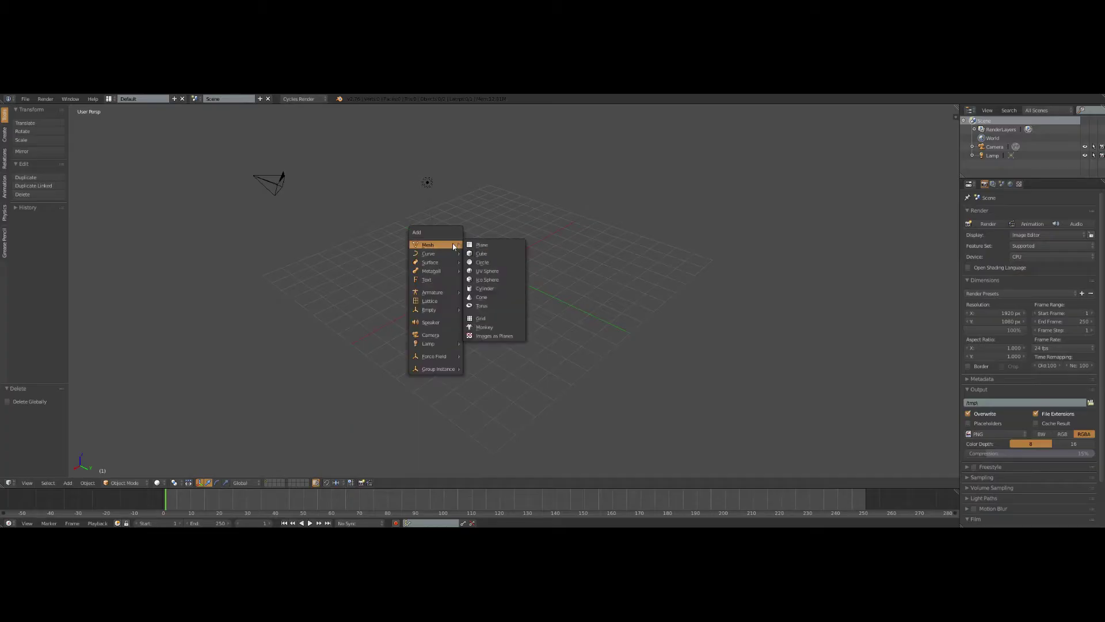
left_click(490, 278)
middle_click_drag(490, 279, 441, 281)
left_click(23, 236)
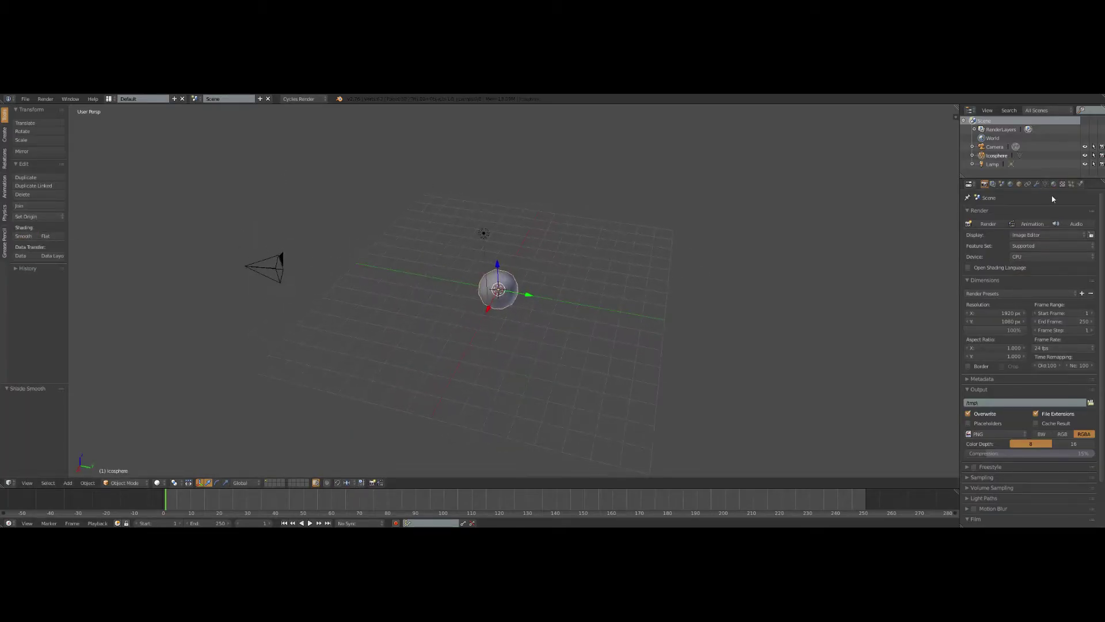
Step: Add a cube around the sphere and scale it up by about 6.57, with the physics settings open
middle_click_drag(475, 211, 718, 291)
middle_click_drag(609, 284, 1030, 213)
left_click(1080, 184)
key("shift+a")
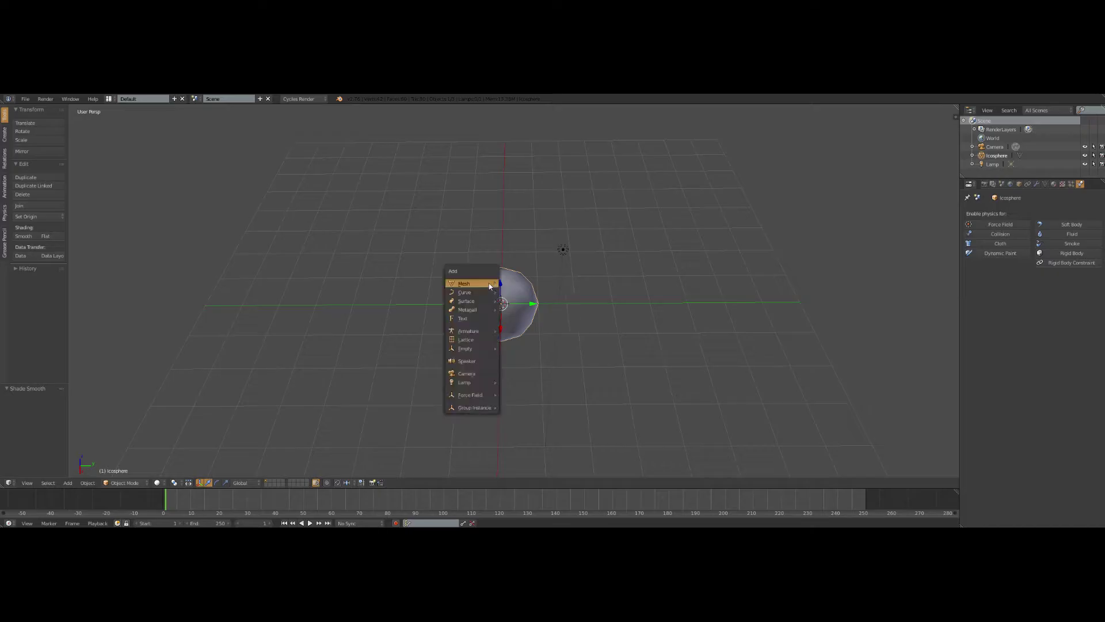
mouse_move(470, 283)
left_click(530, 293)
key("s")
left_click(648, 339)
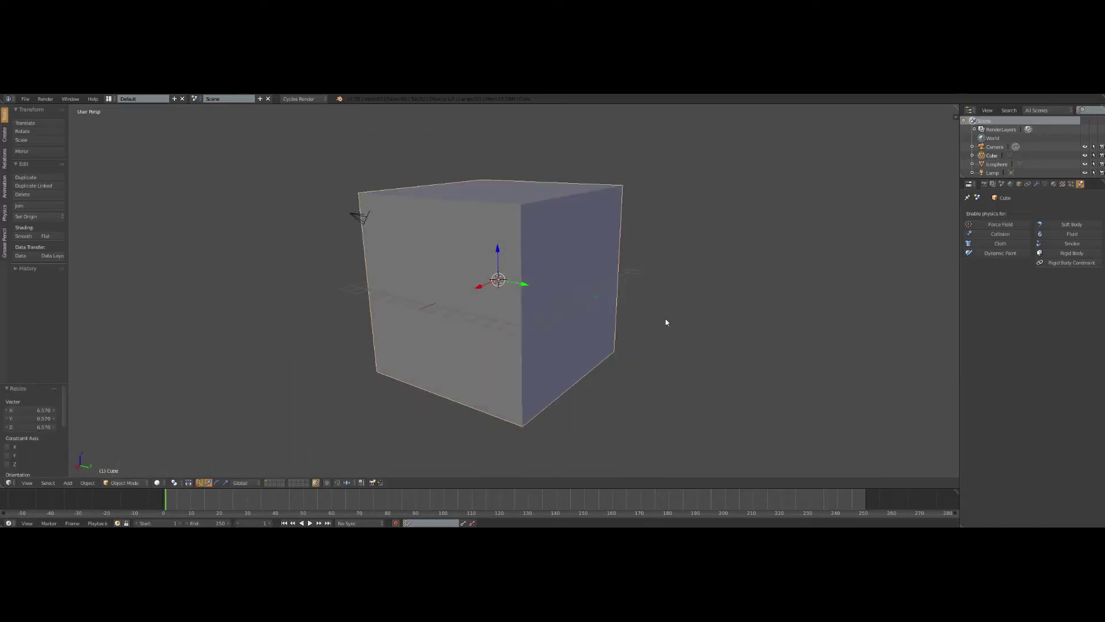
Step: Make the large cube a smoke Domain and raise it about 3.59 units along Z
left_click(1072, 243)
left_click(1015, 289)
key("g")
key("z")
left_click(499, 208)
middle_click_drag(529, 275, 496, 295)
Step: Enable Smoke physics on the sphere as a Flow object with the flow type Fire + Smoke
right_click(497, 286)
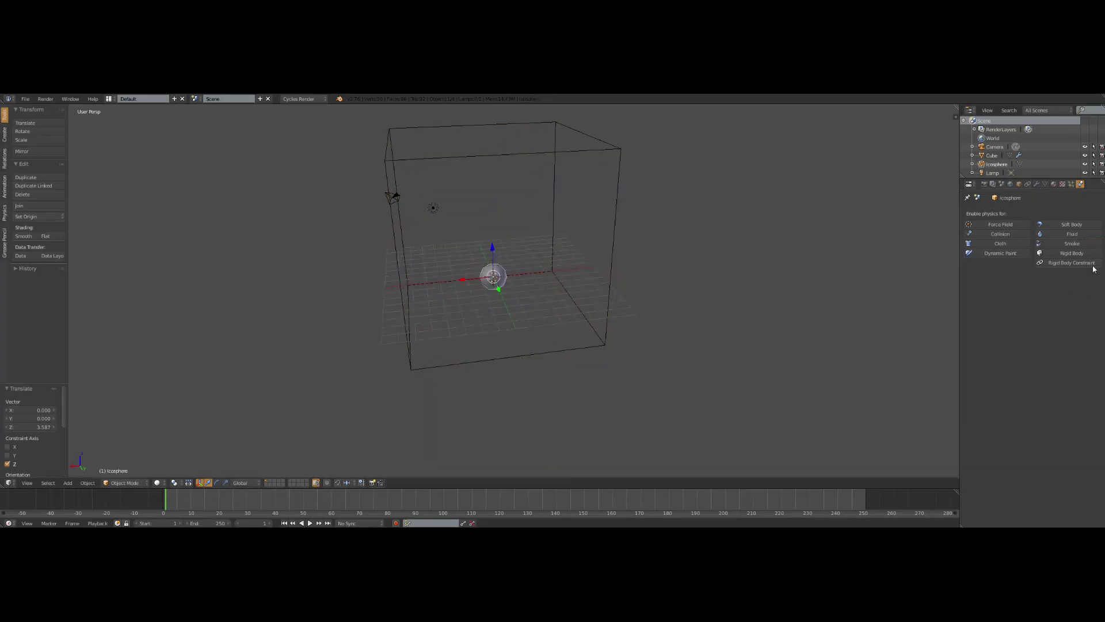
left_click(1078, 244)
left_click(1050, 288)
left_click(1051, 299)
left_click(1050, 280)
middle_click_drag(544, 298, 552, 291)
scroll(519, 285, "up", 1)
Step: Enable Initial Velocity on the sphere's smoke flow with a Source of 0.5, and raise the sampling subframes by two
left_click(983, 349)
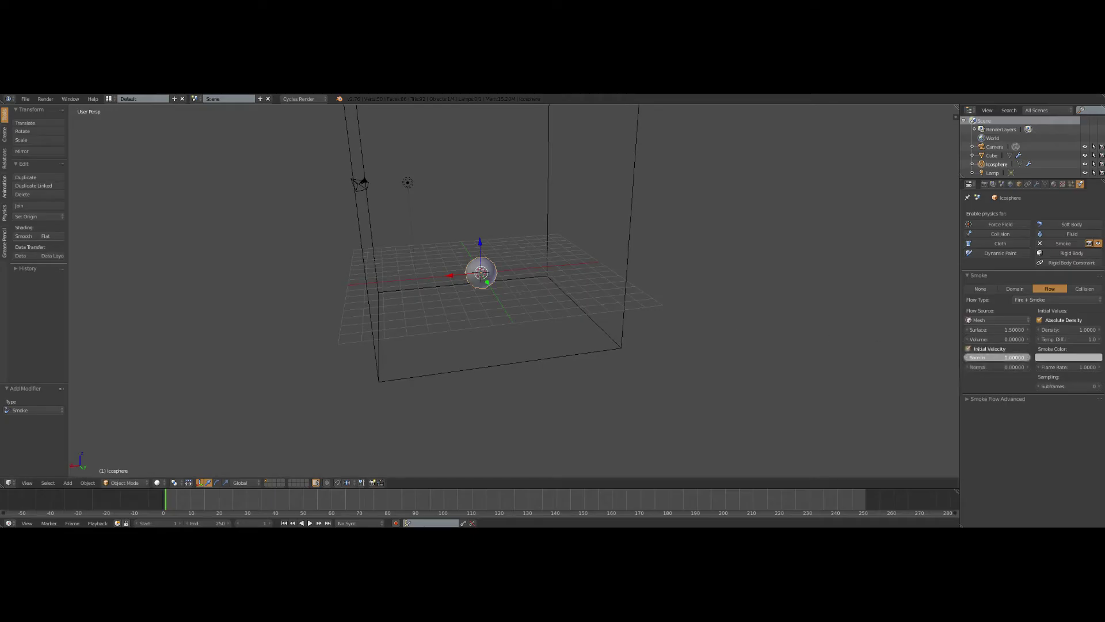
left_click(985, 358)
type(".5")
key("Return")
key("minus")
left_click(1098, 388)
left_click(1099, 388)
Step: Enable Dissolve and Smoke Adaptive Domain on the domain cube, and play the fire simulation up to about frame 59
right_click(601, 311)
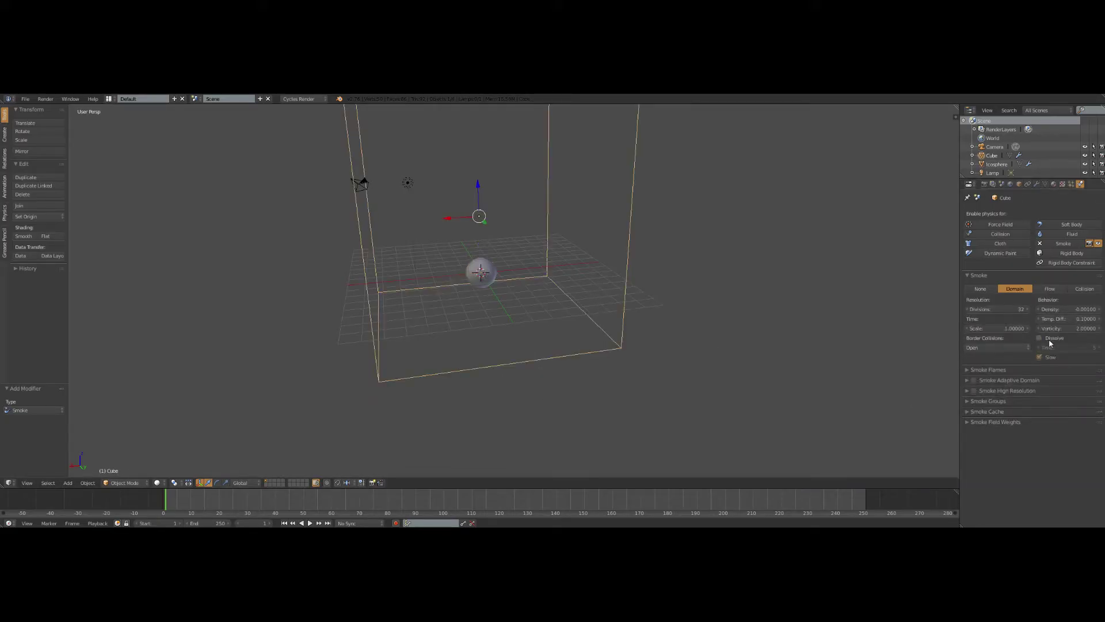
left_click(974, 380)
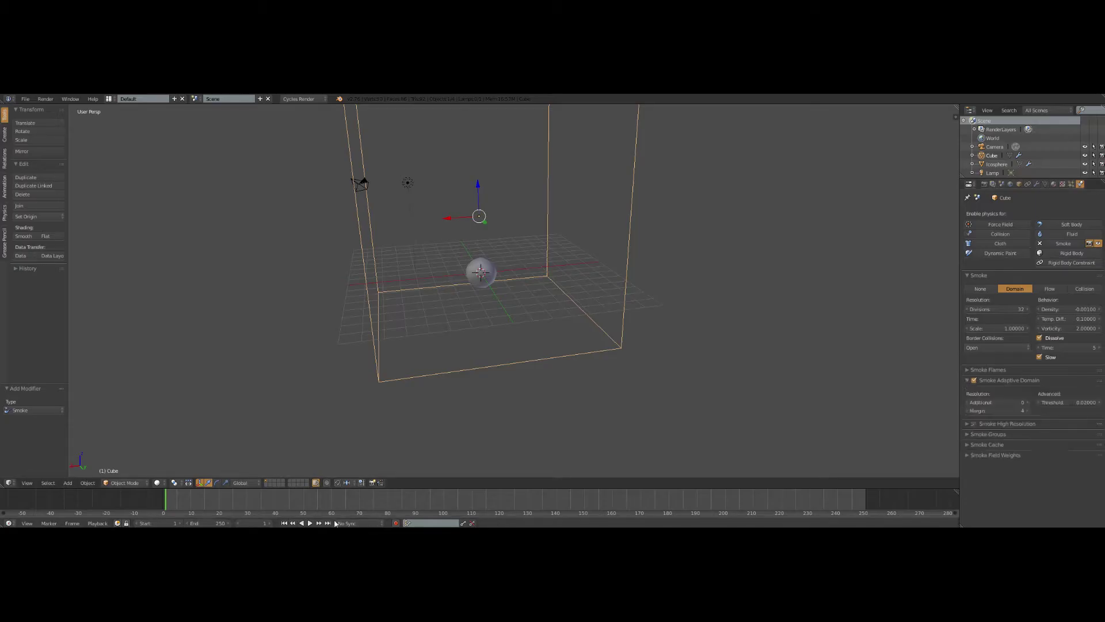
left_click(312, 524)
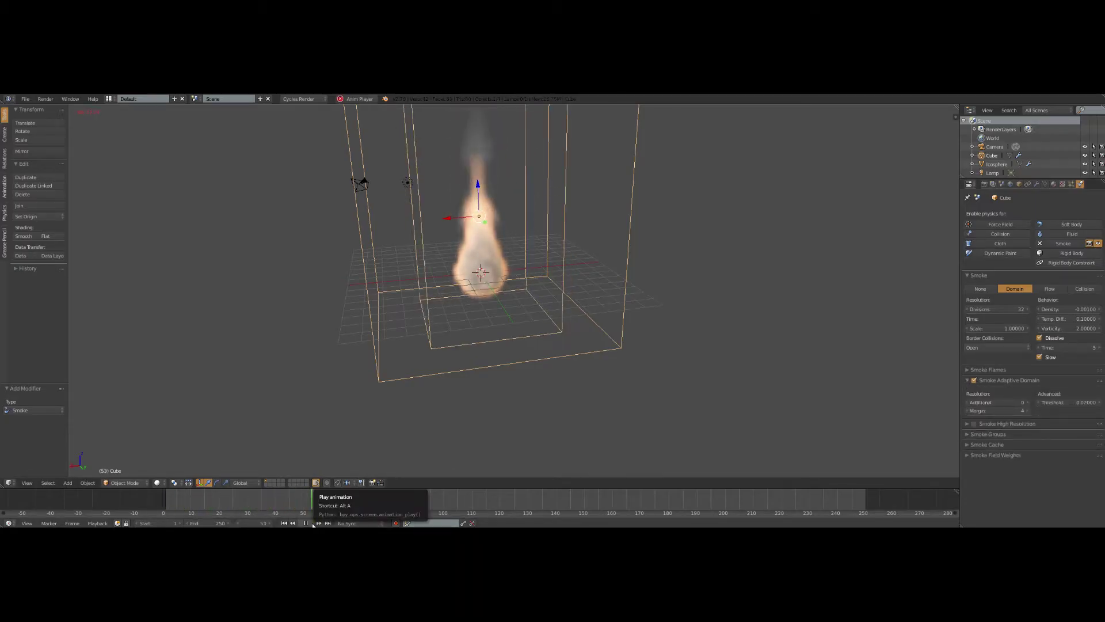
left_click(311, 523)
Step: Align the camera to a view that frames the whole smoke domain and fine-tune the camera's framing
scroll(360, 401, "down", 2)
middle_click_drag(361, 401, 511, 292)
scroll(506, 291, "down", 1)
key("ctrl+alt+KP_0")
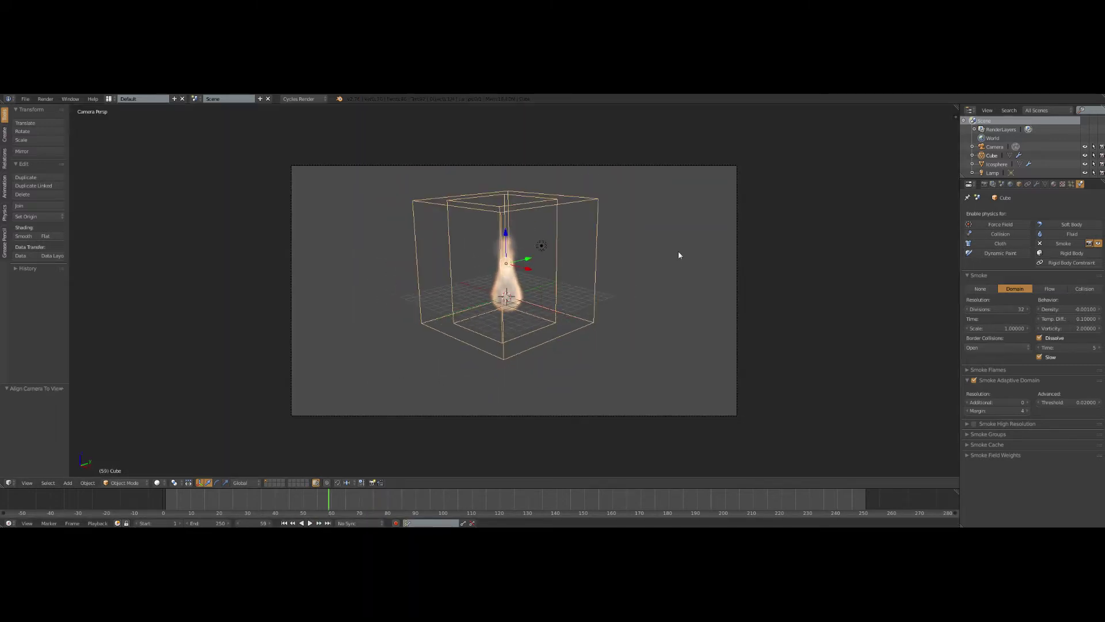
middle_click_drag(835, 213, 774, 210, "shift")
scroll(593, 291, "up", 1)
key("shift+f")
left_click(385, 269)
Step: Create a new material on the domain cube
left_click(1054, 184)
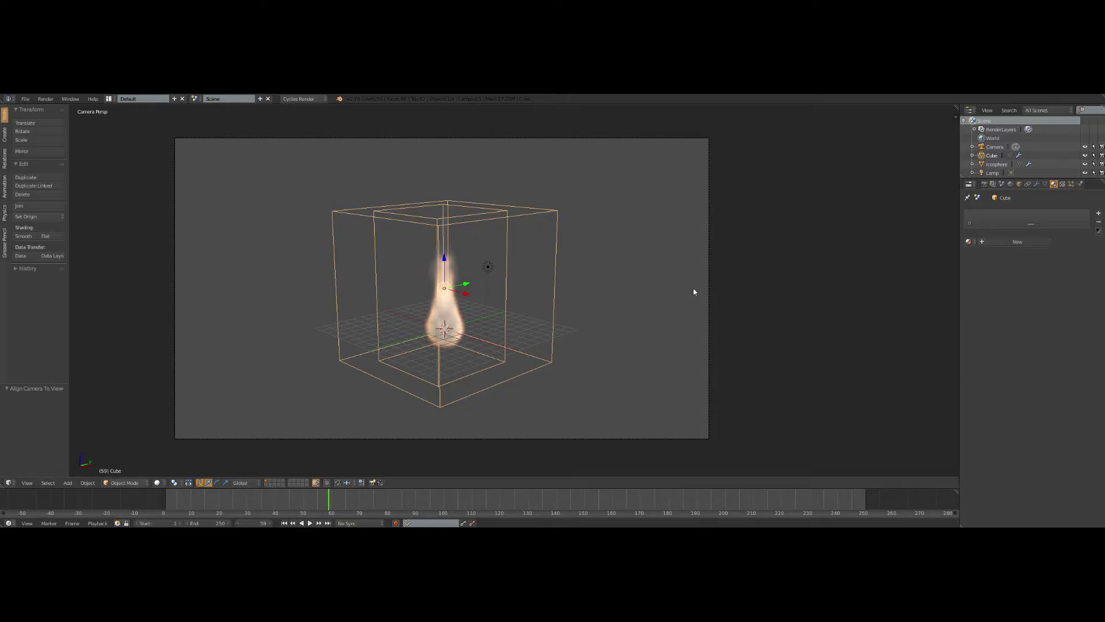
scroll(502, 310, "up", 3)
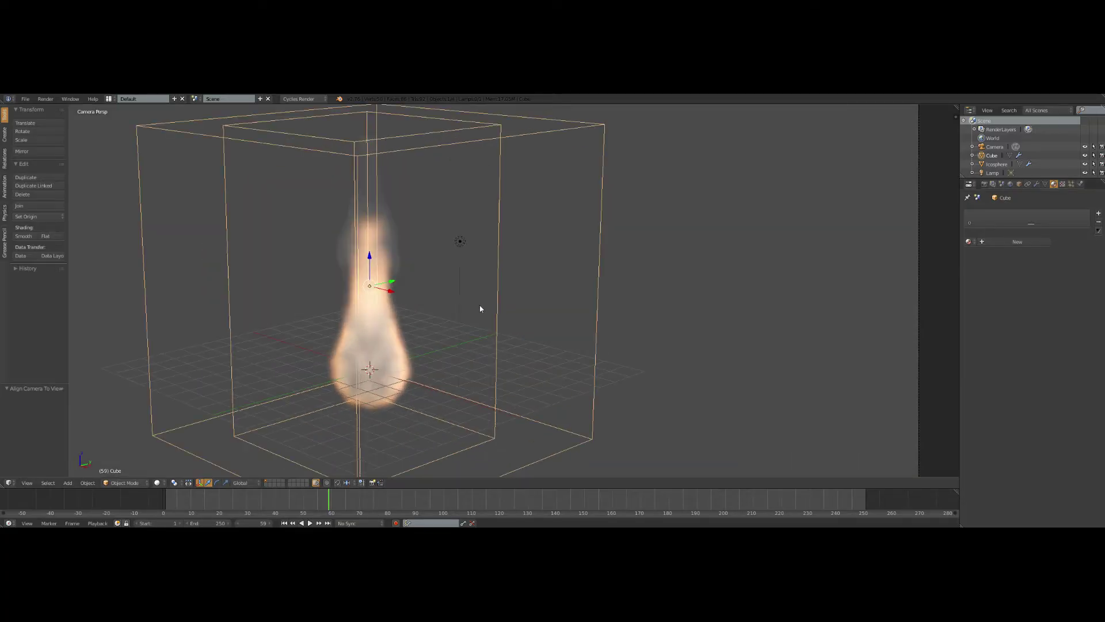
scroll(465, 308, "down", 4)
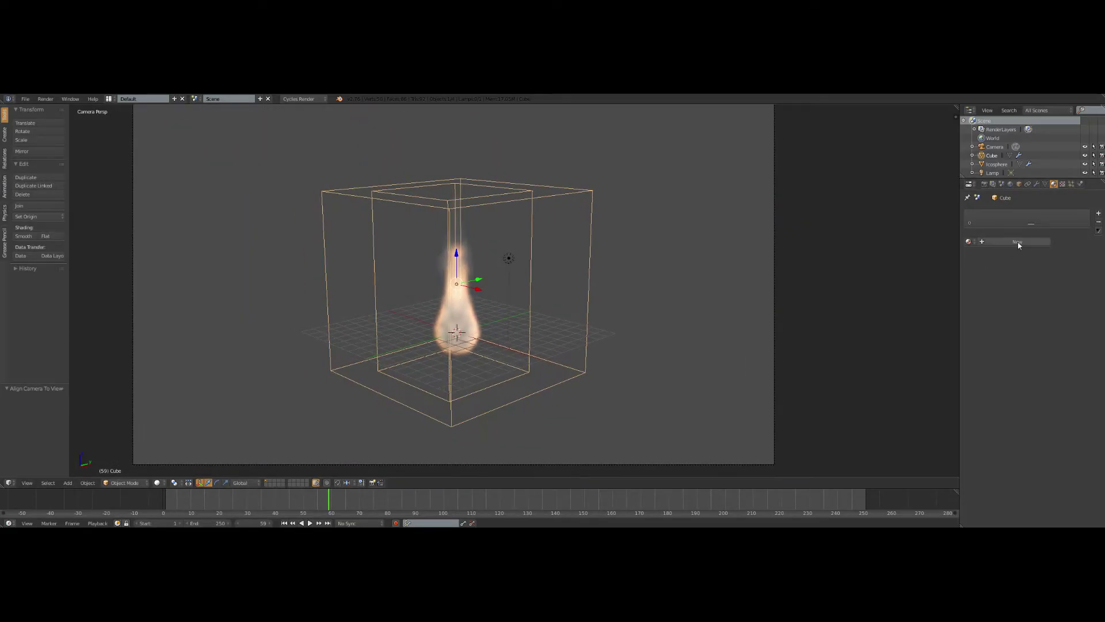
left_click(1017, 242)
Step: Split the 3D viewport in two and turn the new area into a Node Editor showing the domain material
left_click_drag(958, 108, 511, 167)
scroll(414, 323, "up", 1)
scroll(414, 326, "up", 1)
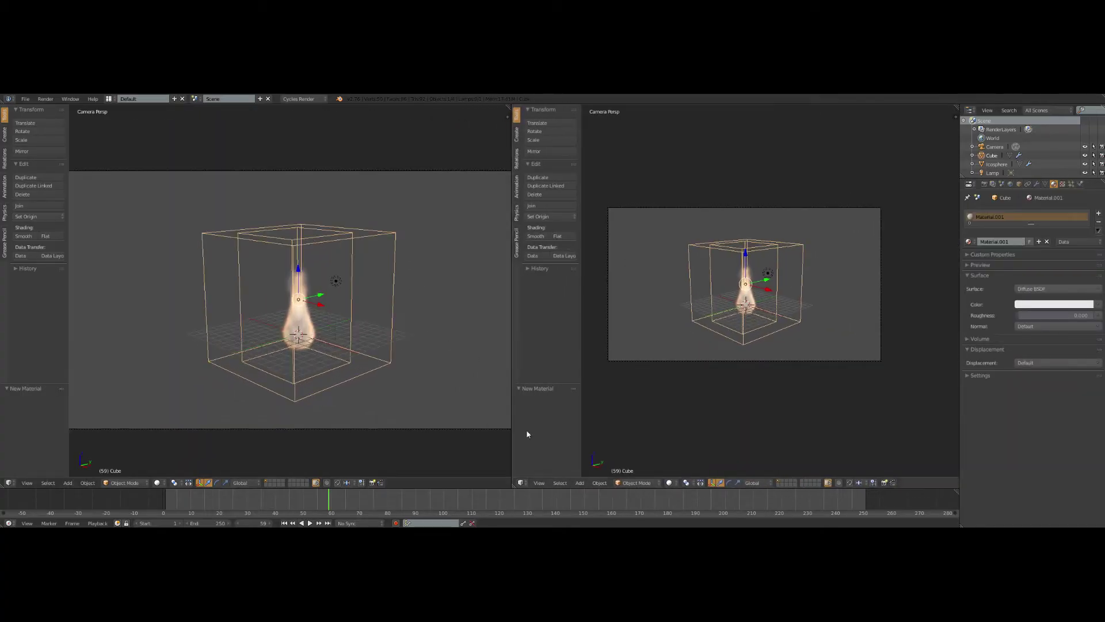
left_click(522, 483)
left_click(543, 378)
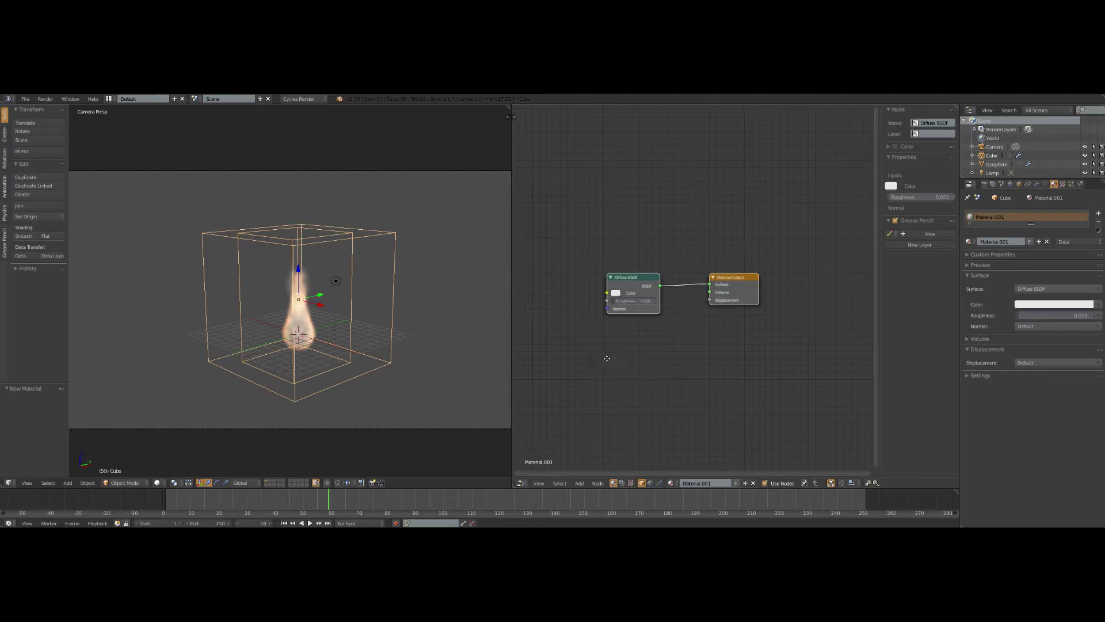
scroll(755, 335, "up", 2)
middle_click_drag(694, 317, 768, 324)
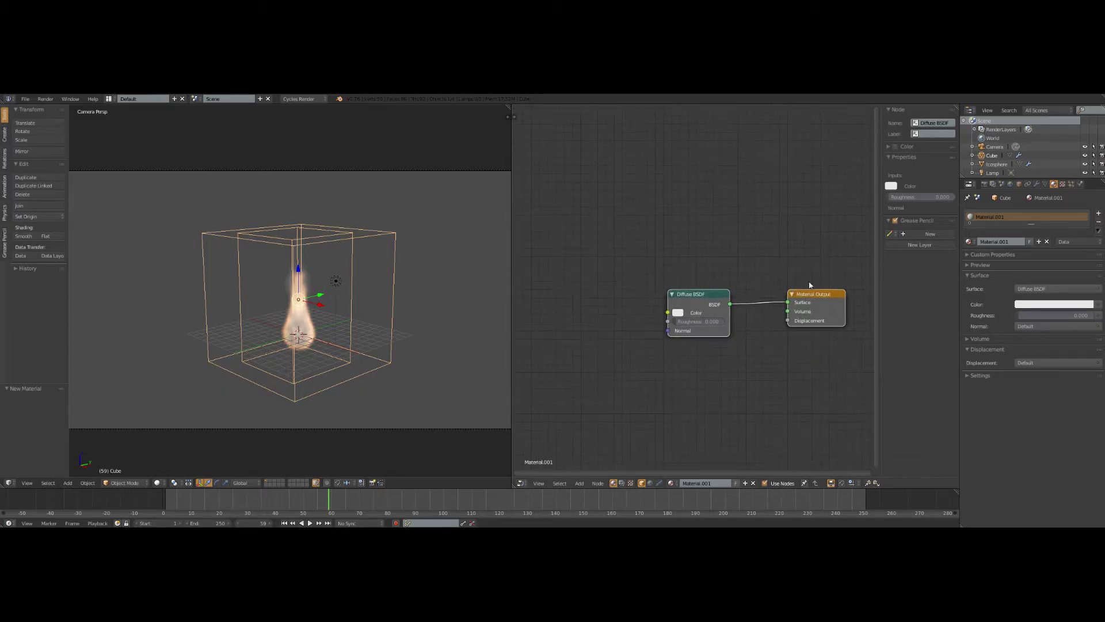
scroll(694, 363, "down", 1)
Step: Set the Cycles render device to CPU
left_click(987, 184)
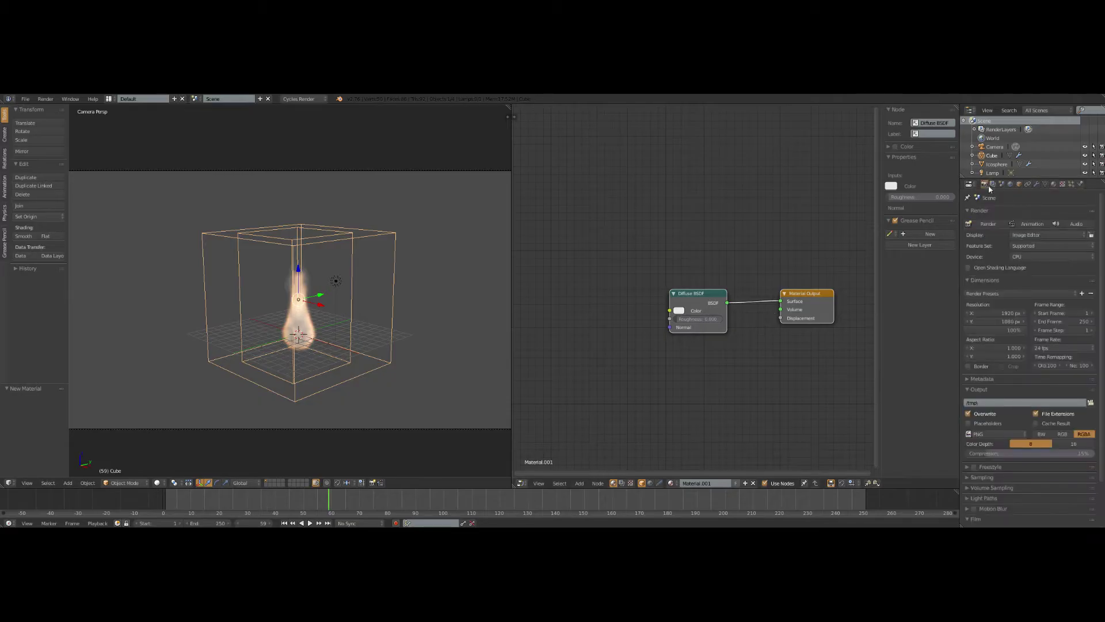
scroll(470, 352, "up", 3)
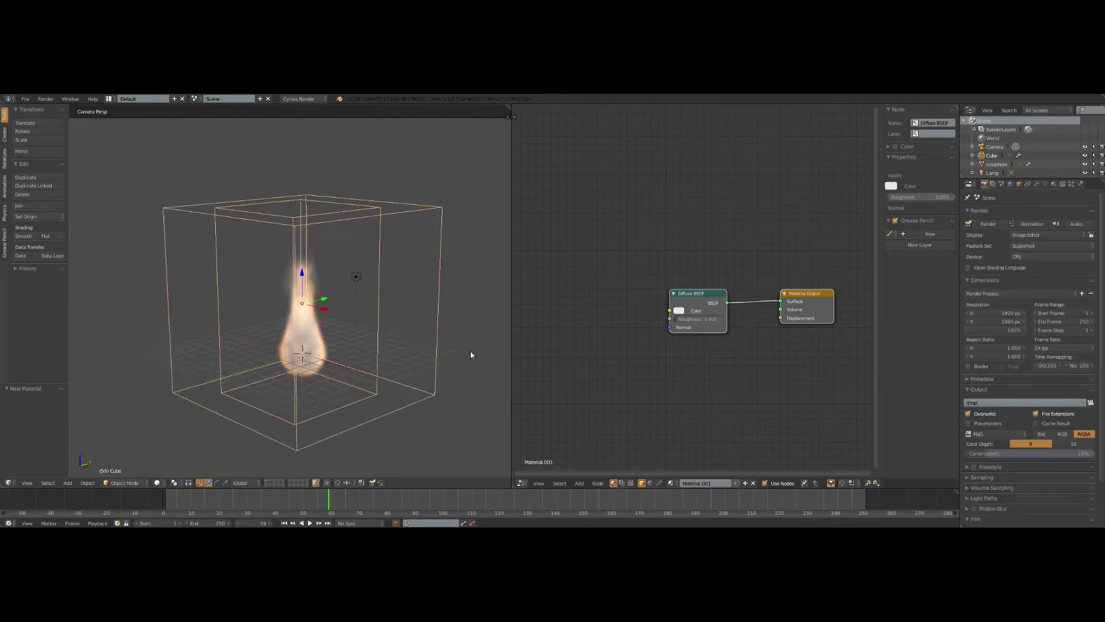
key("Home")
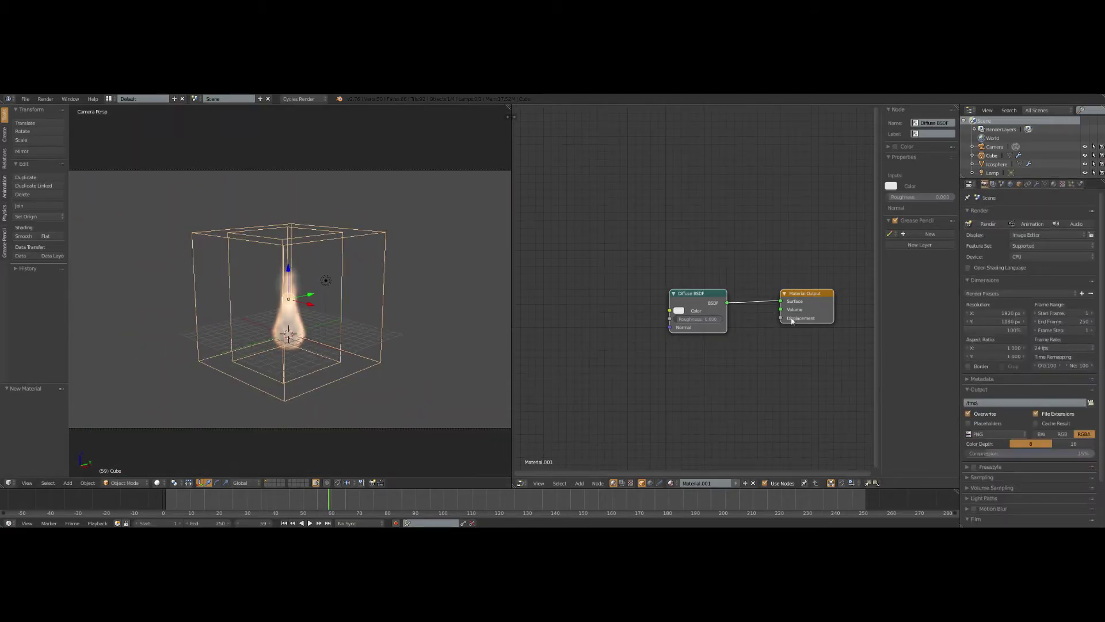
left_click(1054, 184)
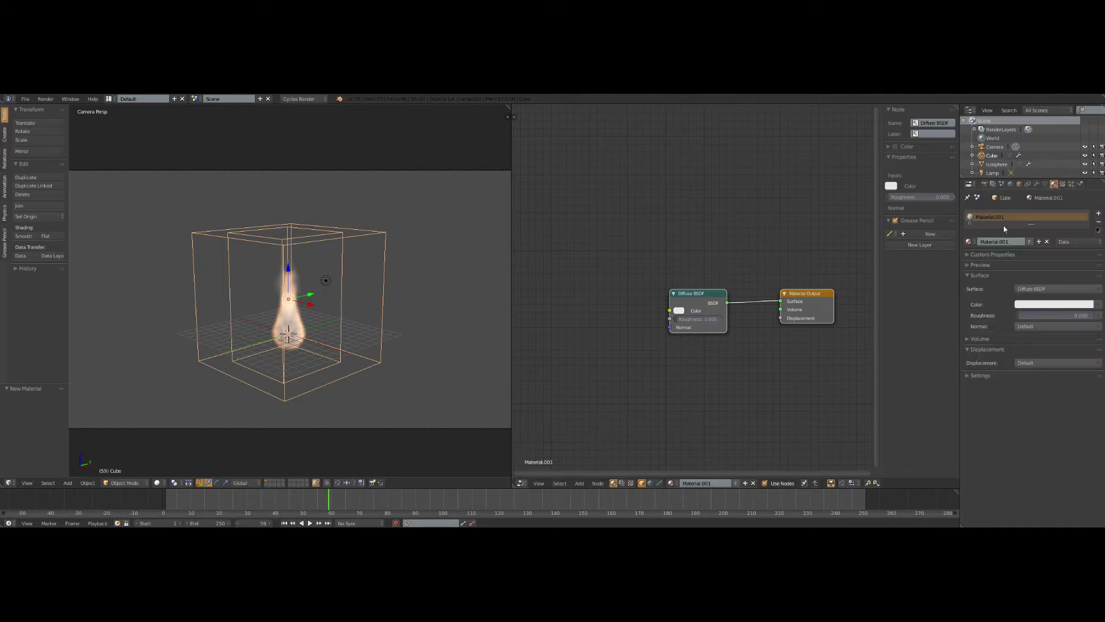
left_click(985, 184)
left_click(1025, 256)
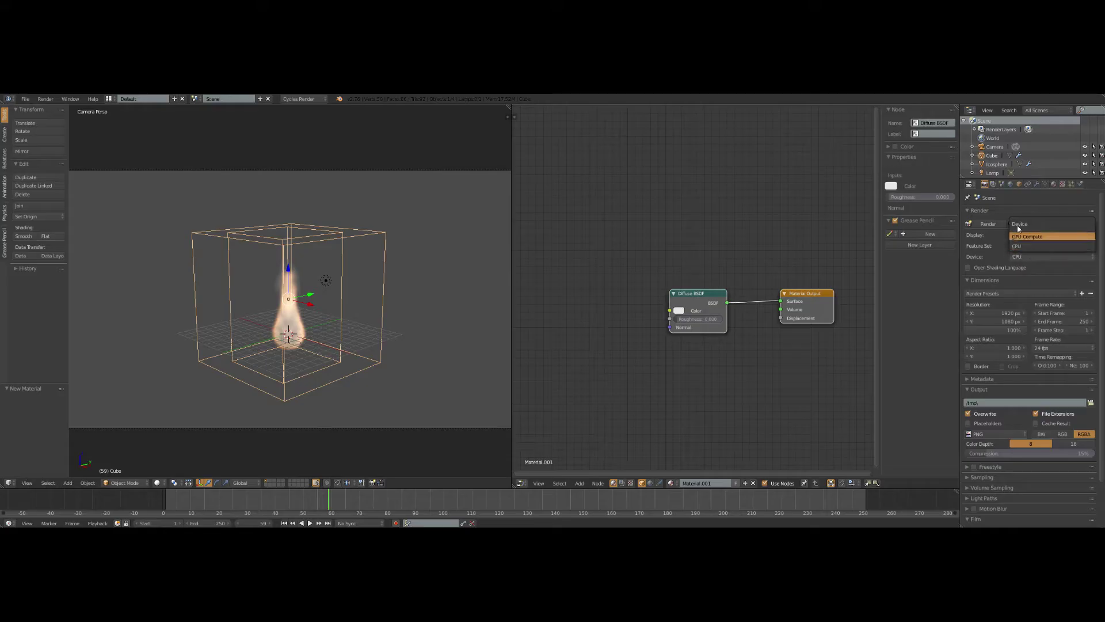
left_click(1030, 257)
left_click(1032, 246)
Step: Switch the camera viewport to Rendered shading to preview the domain material
middle_click_drag(695, 331, 718, 313)
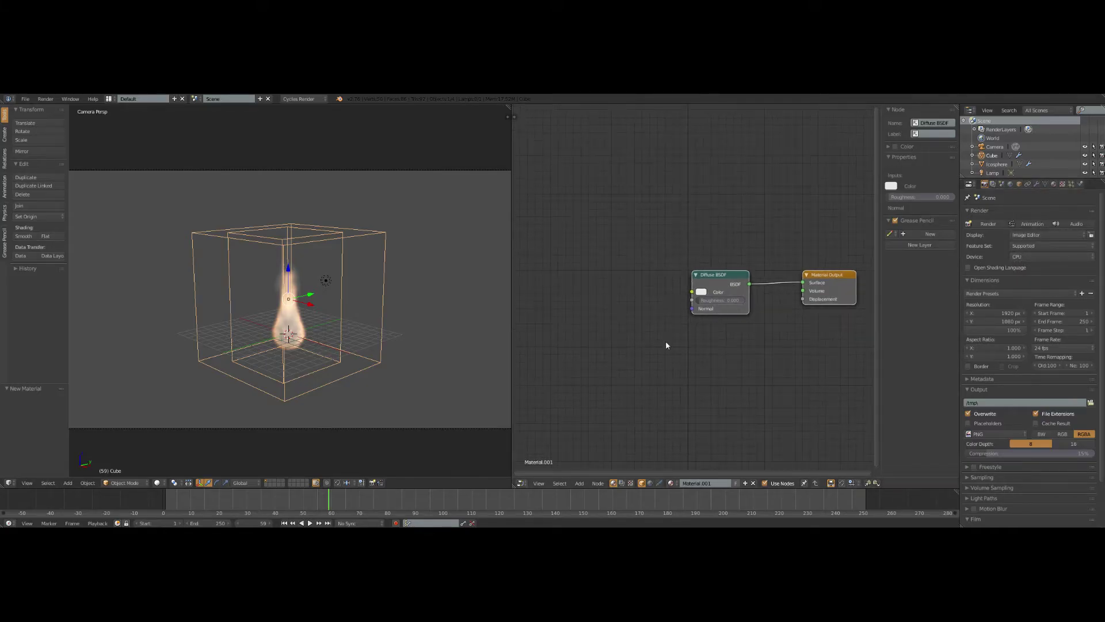
left_click(157, 483)
left_click(183, 428)
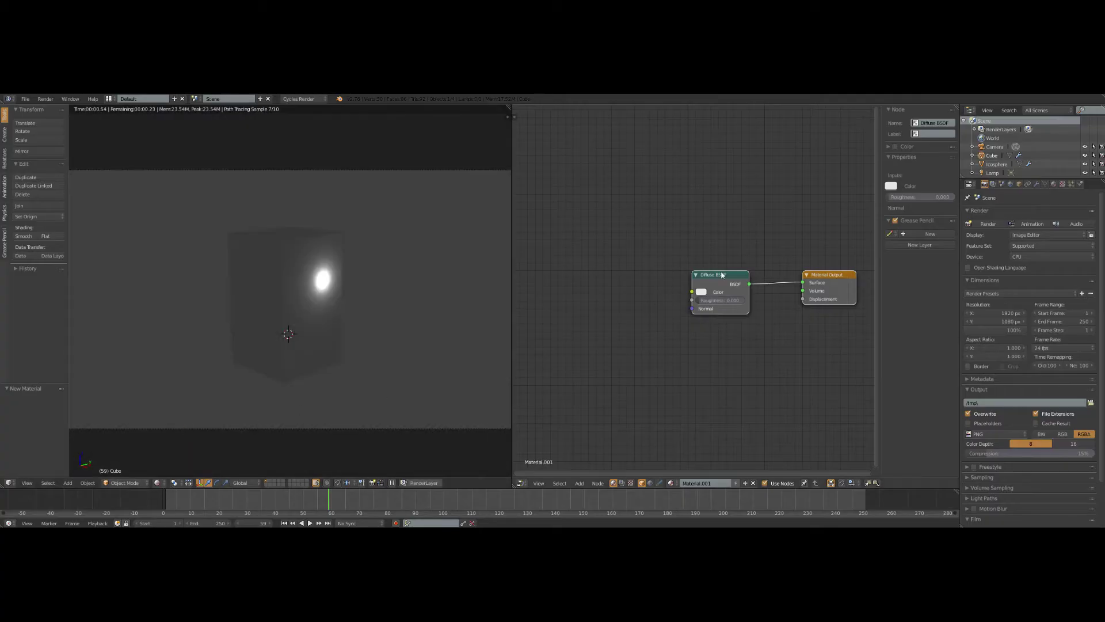
middle_click_drag(721, 275, 706, 285)
scroll(351, 366, "up", 1)
scroll(646, 331, "up", 1)
Step: Cut the link between the Diffuse BSDF and the Material Output, and delete the Diffuse BSDF node
left_click(698, 294)
left_click_drag(698, 294, 672, 311)
left_click_drag(837, 291, 810, 308)
mouse_move(692, 316)
left_mouse_down()
mouse_move(686, 286)
mouse_move(682, 311)
mouse_move(700, 297)
mouse_move(681, 306)
mouse_move(683, 290)
mouse_move(669, 313)
mouse_move(690, 301)
left_mouse_up()
left_click_drag(811, 315, 821, 310)
mouse_move(694, 298)
left_mouse_down()
mouse_move(690, 324)
mouse_move(692, 301)
left_mouse_up()
right_click_drag(754, 332, 697, 305, "ctrl")
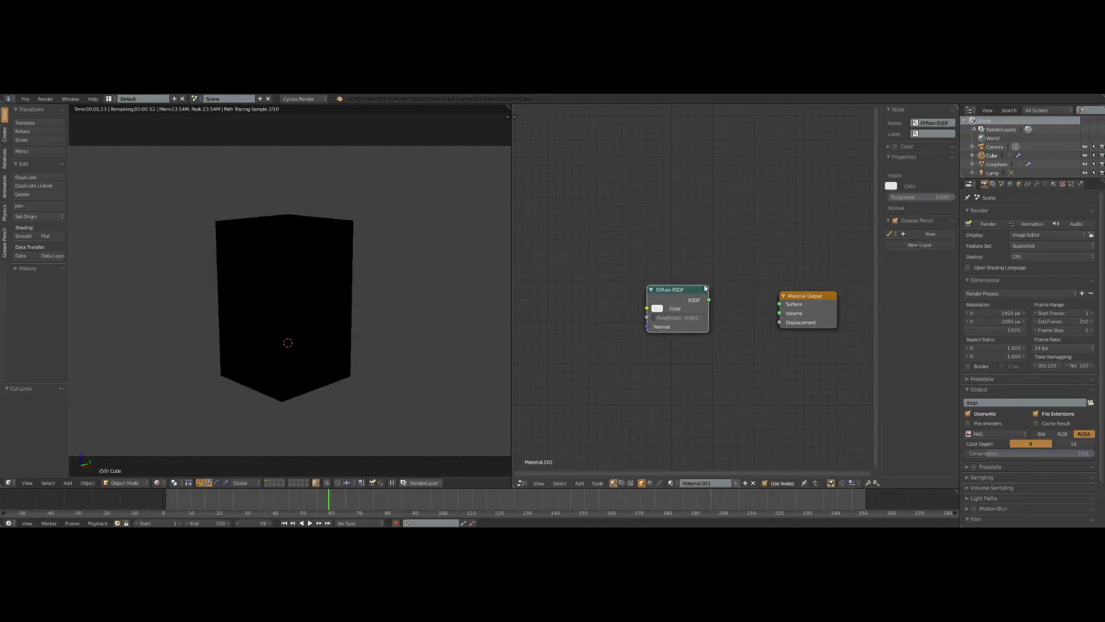
key("ctrl+x")
Step: Add a Volume Scatter shader and connect its output to the Volume input of the Material Output
key("shift+a")
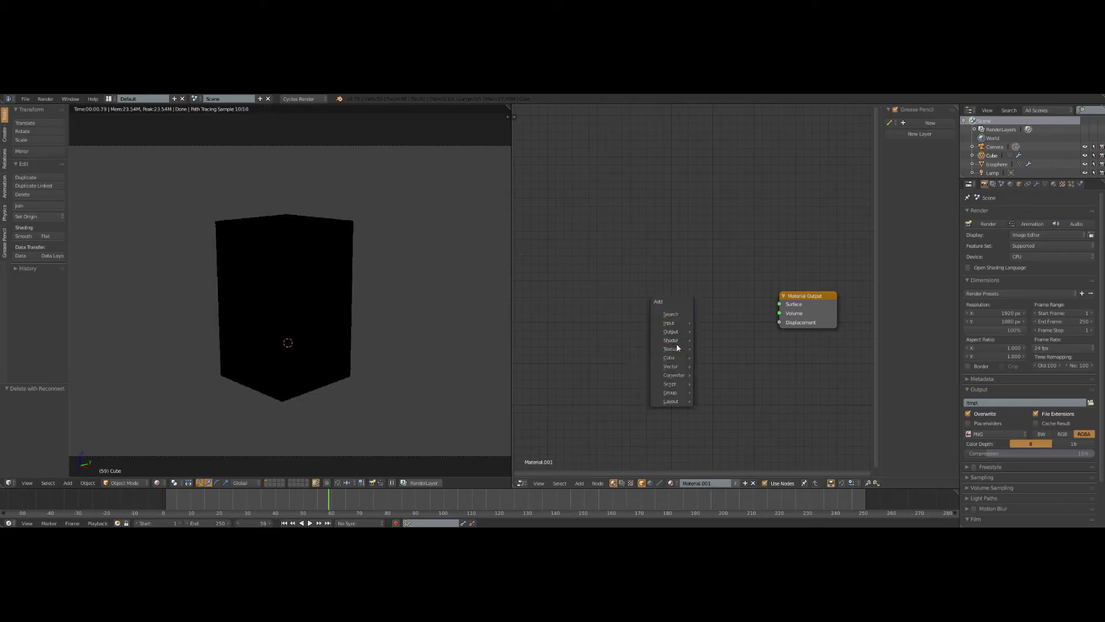
mouse_move(678, 342)
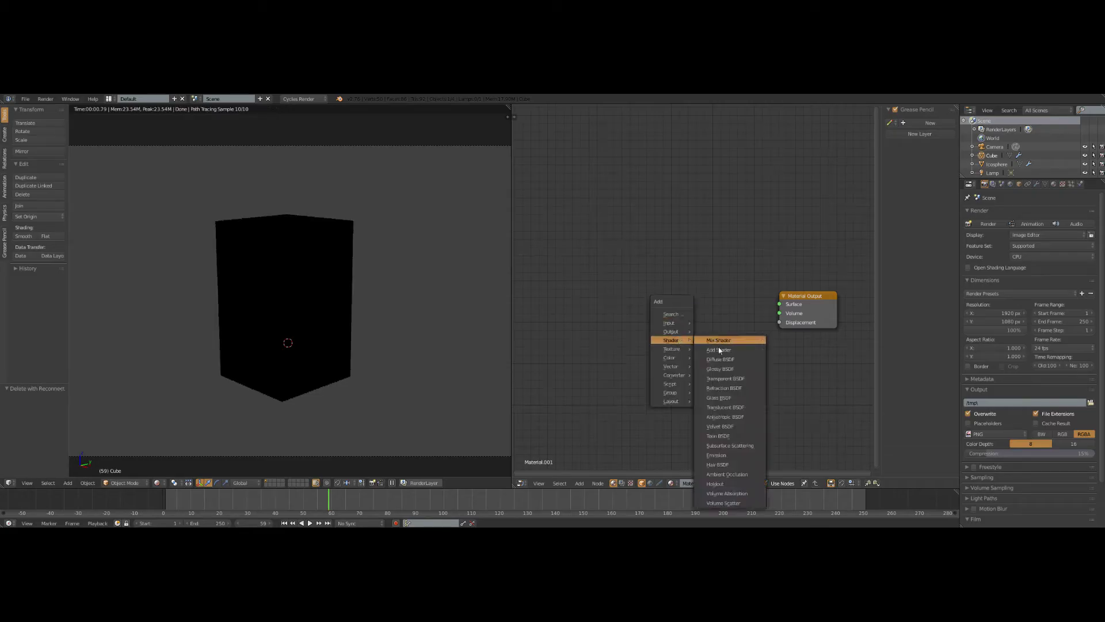
left_click(727, 504)
left_click(686, 298)
left_click_drag(668, 281, 756, 247)
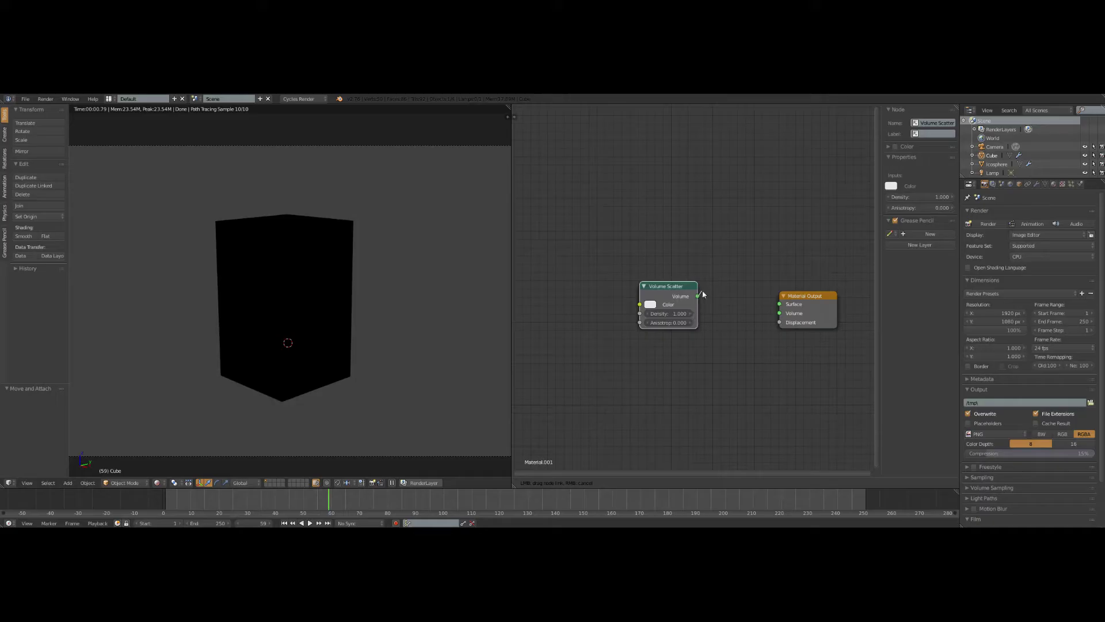
left_click_drag(701, 296, 693, 309)
left_click_drag(777, 315, 778, 314)
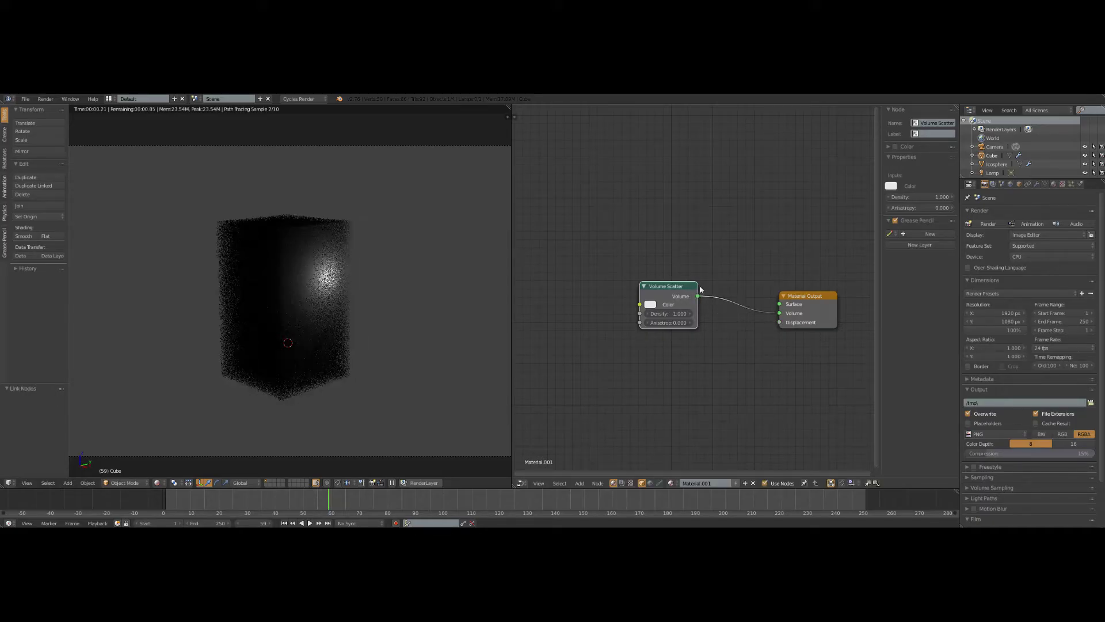
Step: Add an Attribute node ahead of the Volume Scatter node and set its attribute name to density
left_click_drag(681, 291, 728, 291)
mouse_move(682, 326)
middle_mouse_down()
mouse_move(688, 340)
mouse_move(674, 343)
middle_mouse_up()
scroll(674, 344, "up", 3)
scroll(701, 313, "down", 4)
middle_click_drag(598, 311, 645, 311)
key("shift+a")
mouse_move(616, 279)
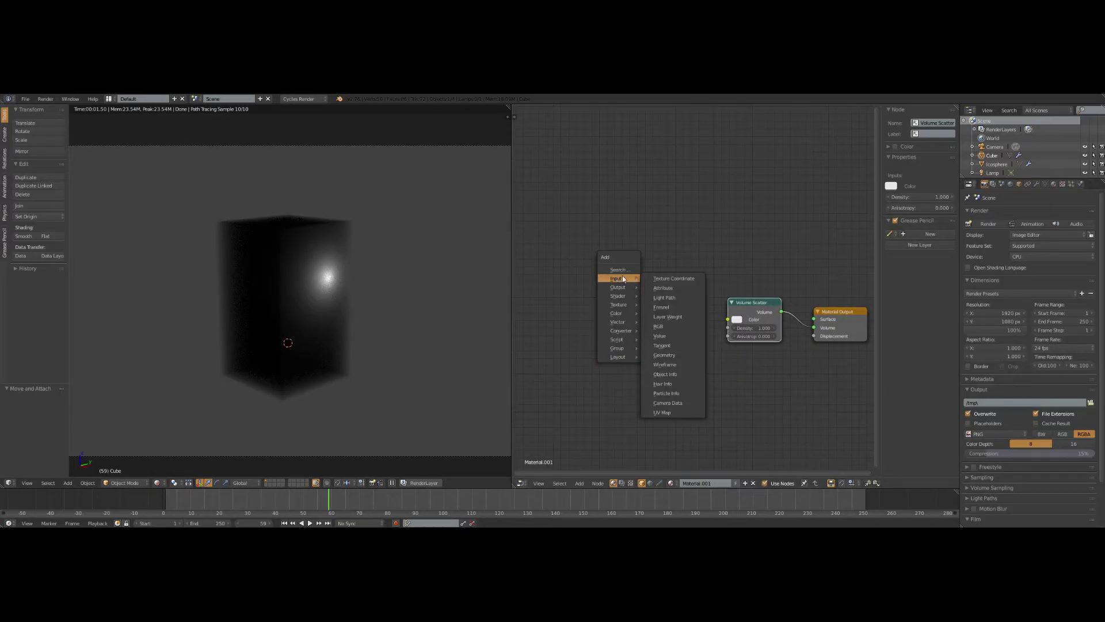
left_click(663, 288)
left_click(622, 344)
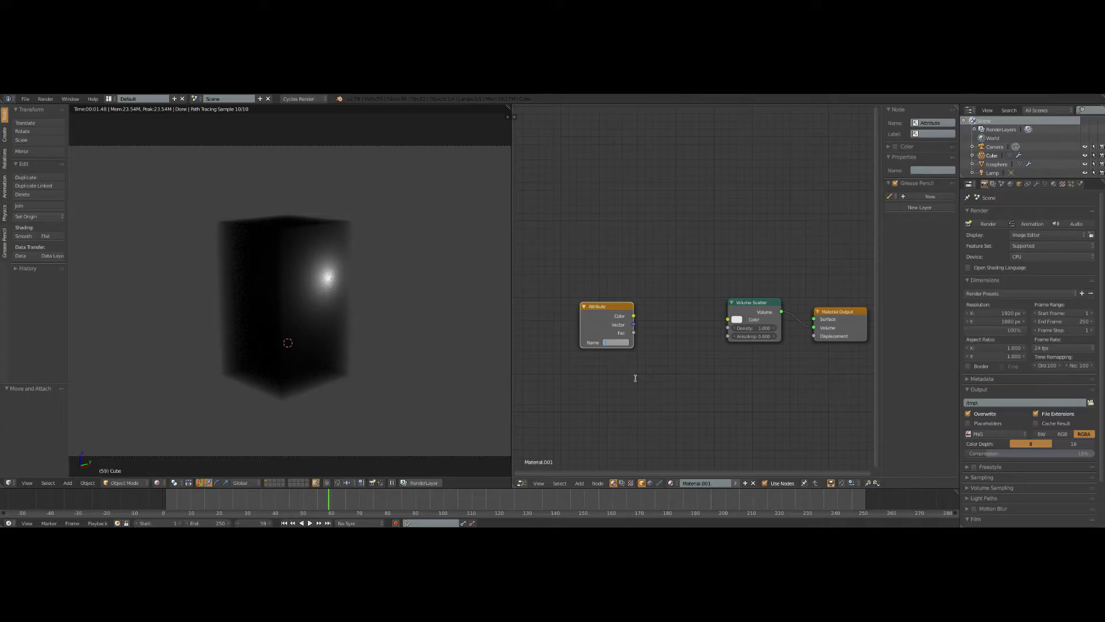
left_click(628, 258)
mouse_move(603, 324)
left_mouse_down()
mouse_move(568, 296)
mouse_move(593, 310)
left_mouse_up()
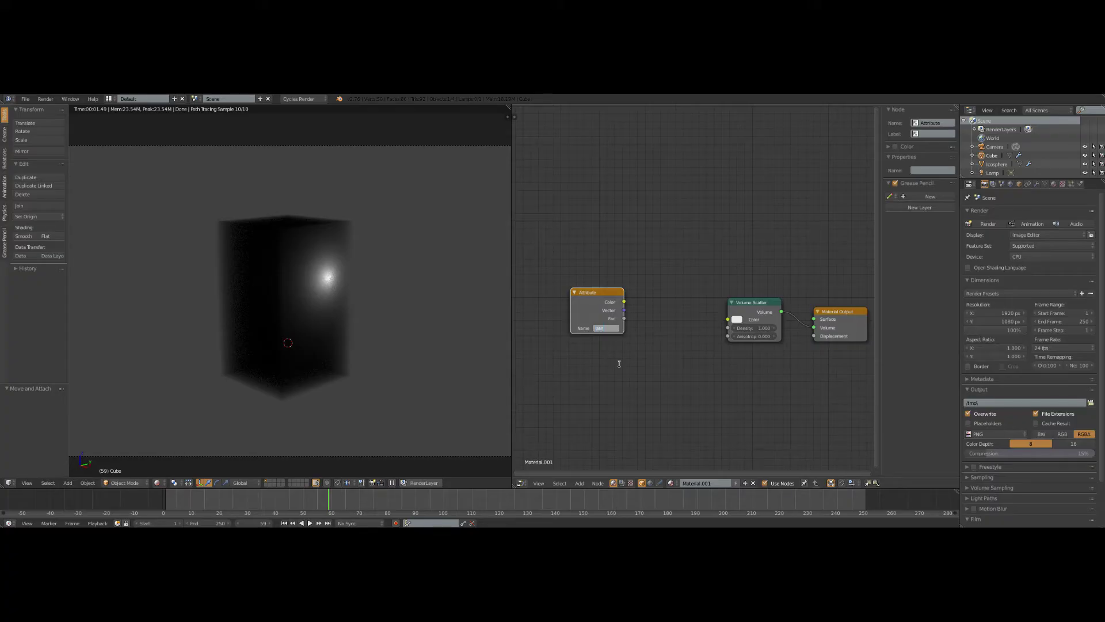
key("Return")
Step: Connect the density Attribute's Fac output to the Density input of the Volume Scatter
left_click_drag(616, 299, 615, 308)
middle_click_drag(629, 328, 620, 329)
left_click_drag(614, 333, 717, 330)
scroll(321, 365, "up", 3)
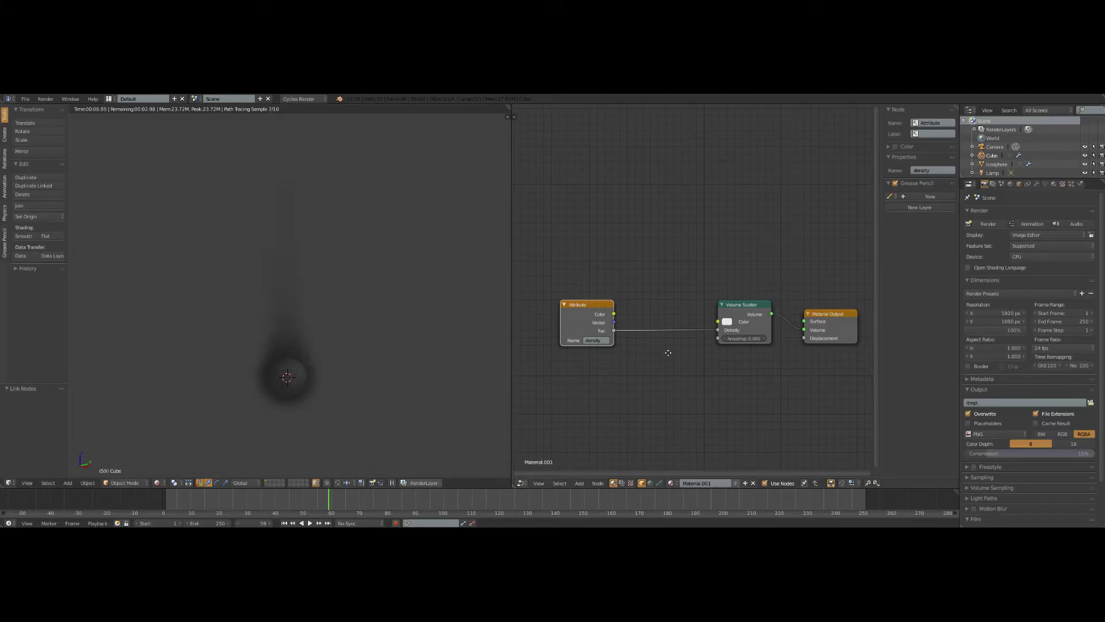
Step: Spread out the node layout by moving the Material Output and the density Attribute away from the Volume Scatter
middle_click_drag(666, 350, 666, 342)
scroll(720, 354, "up", 1)
scroll(766, 357, "down", 2)
middle_click_drag(791, 352, 732, 363)
left_click_drag(785, 317, 867, 320)
middle_click_drag(710, 331, 760, 328)
left_click_drag(570, 318, 525, 317)
Step: Insert a Math node set to Multiply on the link between the density Attribute and the Volume Scatter
key("shift+a")
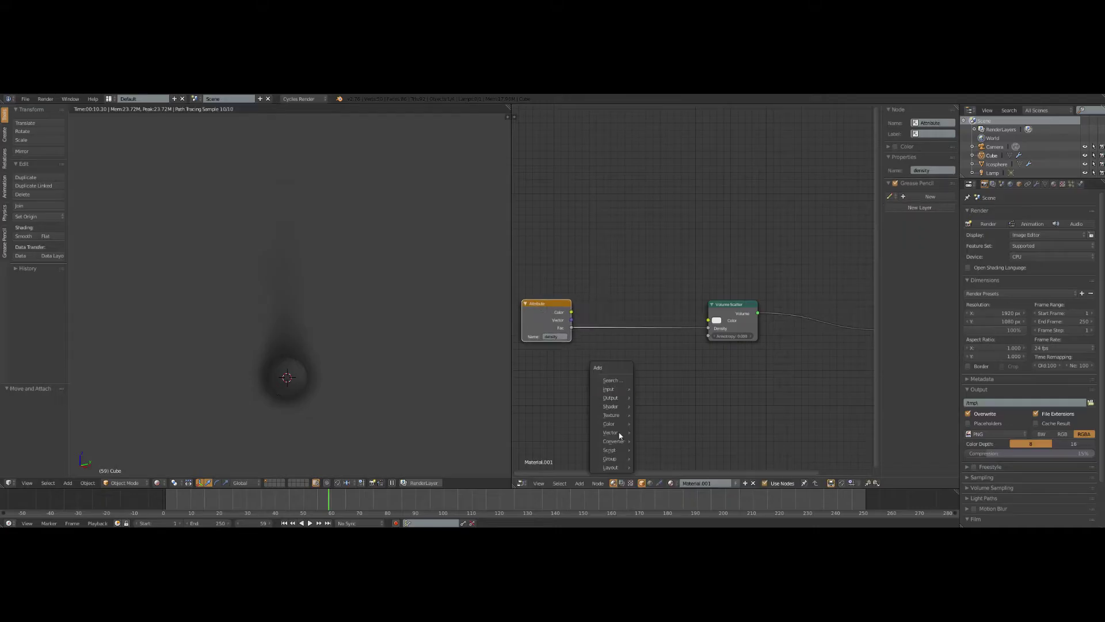
mouse_move(626, 441)
left_click(662, 340)
left_click(645, 318)
left_click(644, 320)
left_click(649, 297)
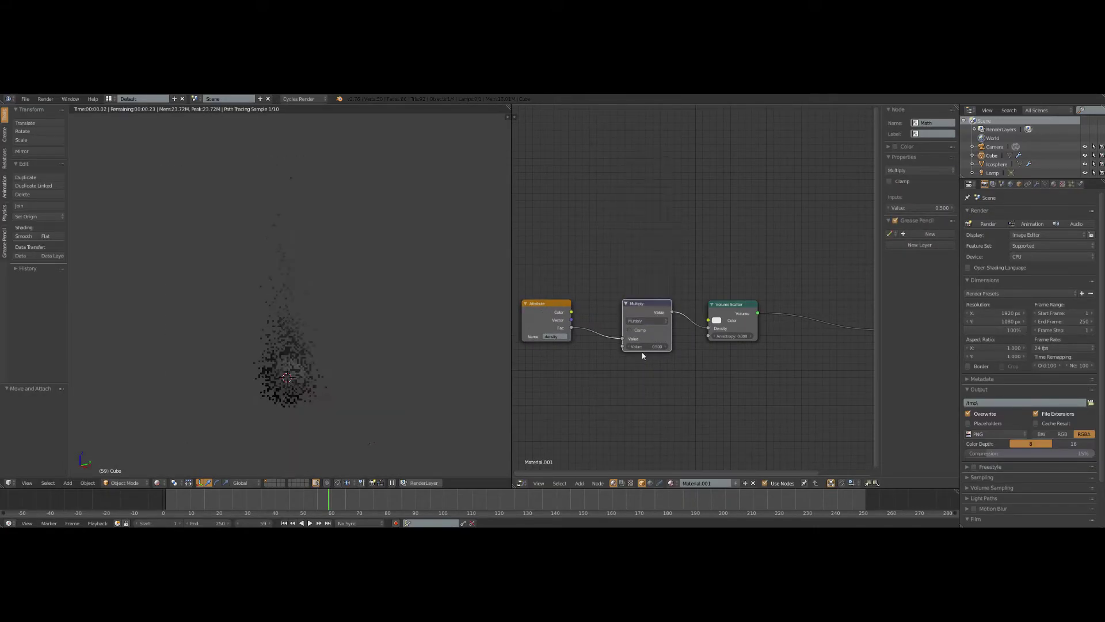
Step: Try values of 2, 15 and 50 in the Multiply node to compare the smoke density
left_click(646, 347)
type("2")
key("Return")
left_click(654, 348)
type("15")
key("Return")
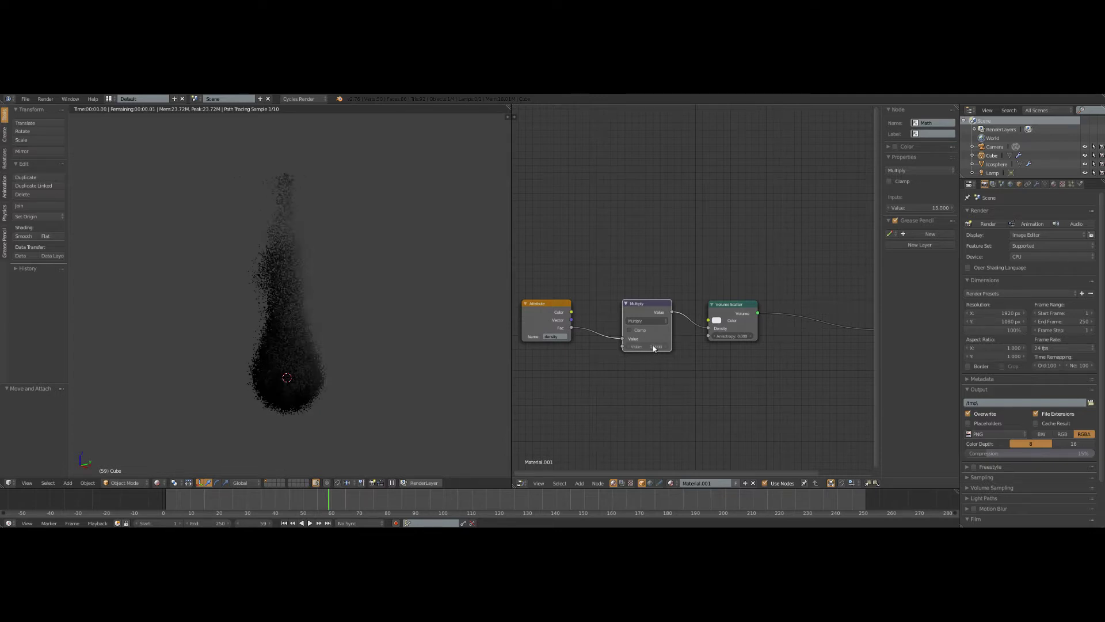
left_click_drag(654, 347, 633, 348)
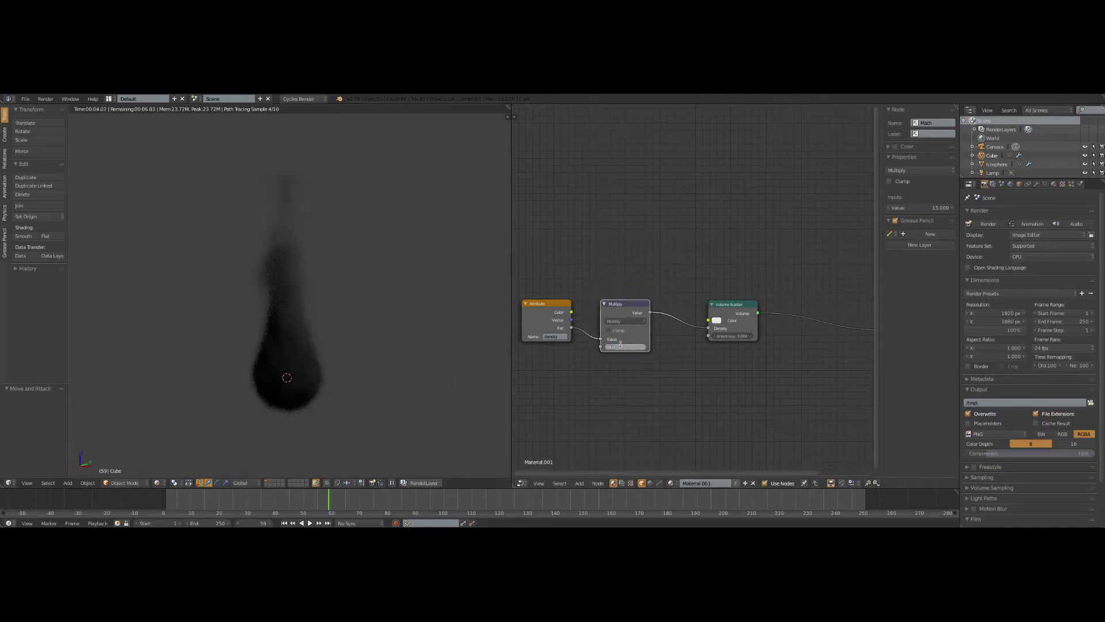
type("50")
key("Return")
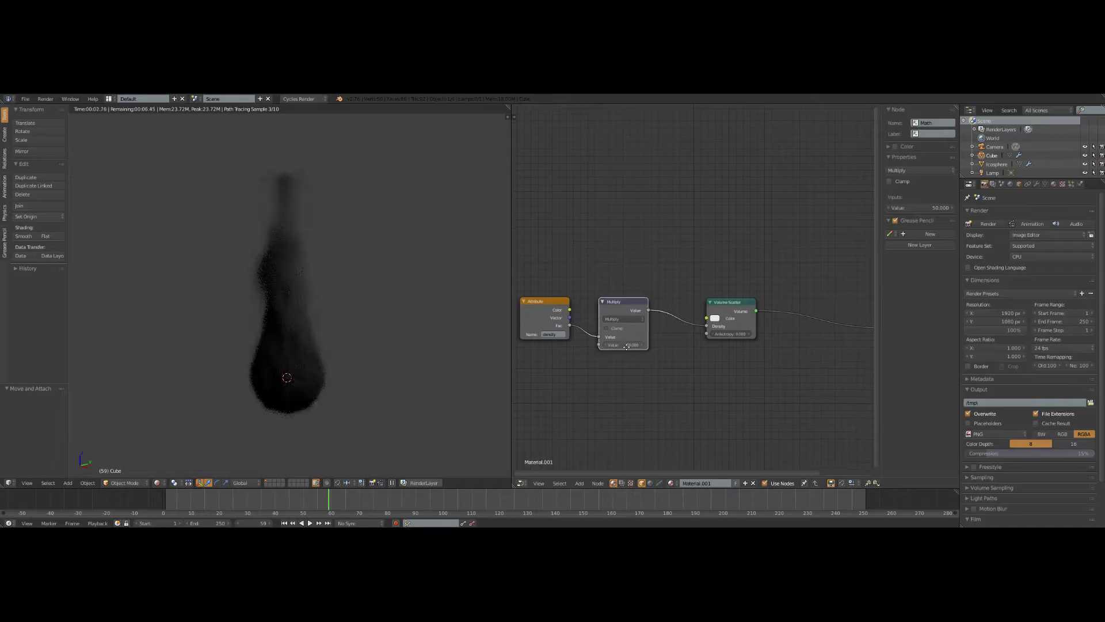
Step: Try lower Multiply values of 0.2 and 2 for the smoke density
middle_click_drag(623, 347, 660, 353)
type(".2")
key("Return")
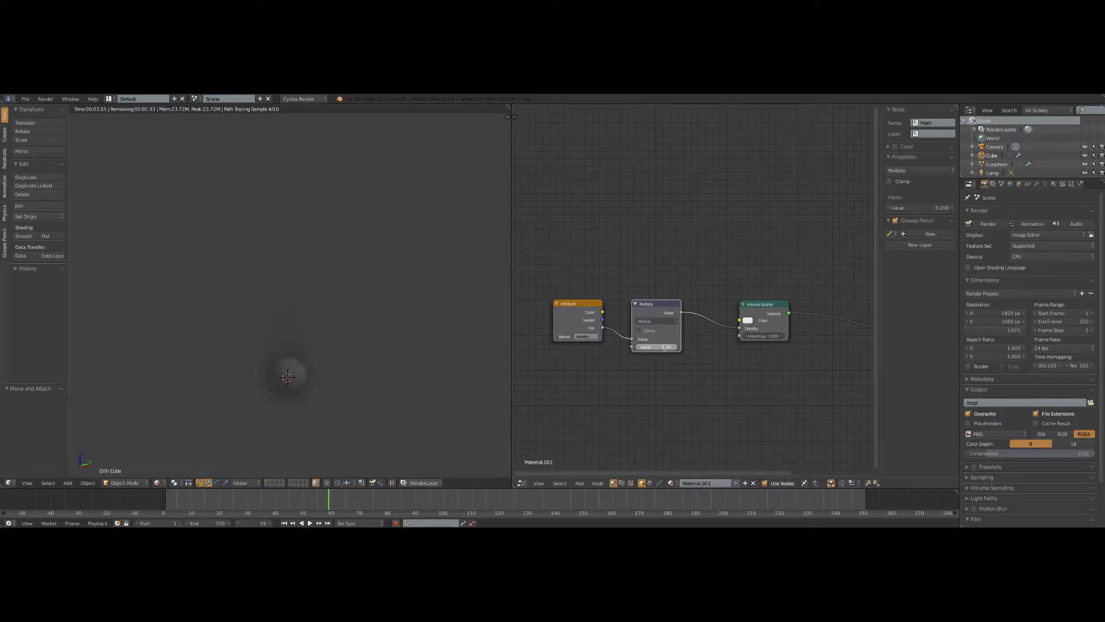
key("Return")
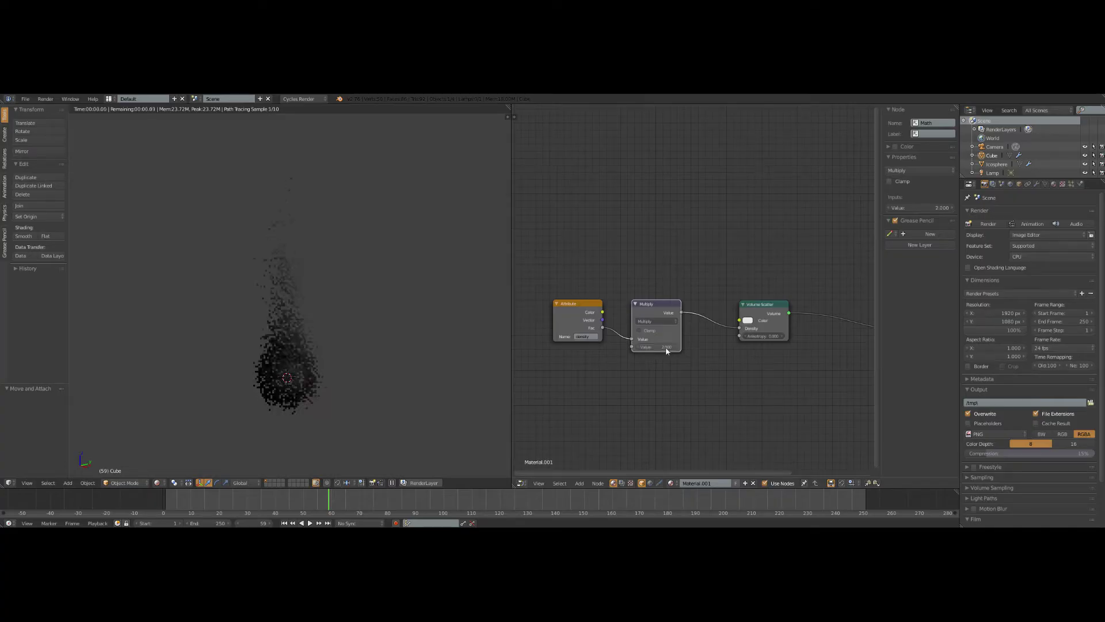
Step: Set the Multiply node's value to 5 for the smoke density
left_click(660, 347)
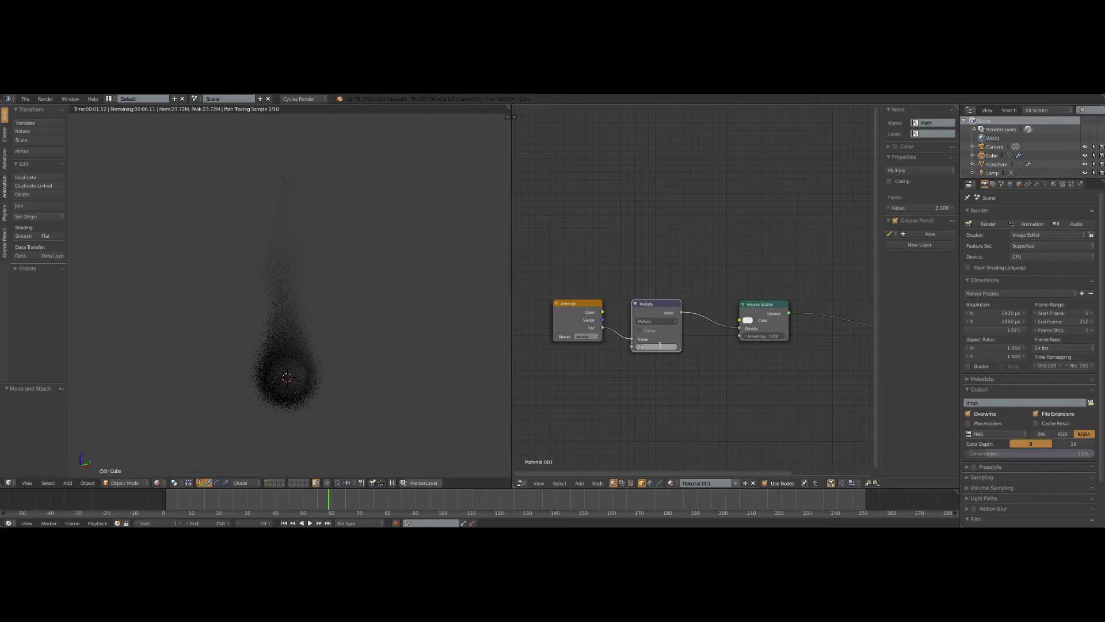
type("5")
key("Return")
Step: Move the Multiply and Volume Scatter nodes up and closer to the density Attribute to free space for more nodes
middle_click_drag(664, 355, 694, 315, "ctrl")
scroll(681, 366, "down", 1)
scroll(762, 309, "up", 5)
scroll(762, 309, "down", 4)
middle_click_drag(746, 340, 719, 382)
middle_click_drag(598, 354, 600, 313)
scroll(626, 347, "up", 1)
left_click_drag(742, 255, 715, 262)
left_click_drag(646, 256, 644, 238)
left_click_drag(707, 266, 702, 245)
middle_click_drag(711, 278, 708, 280)
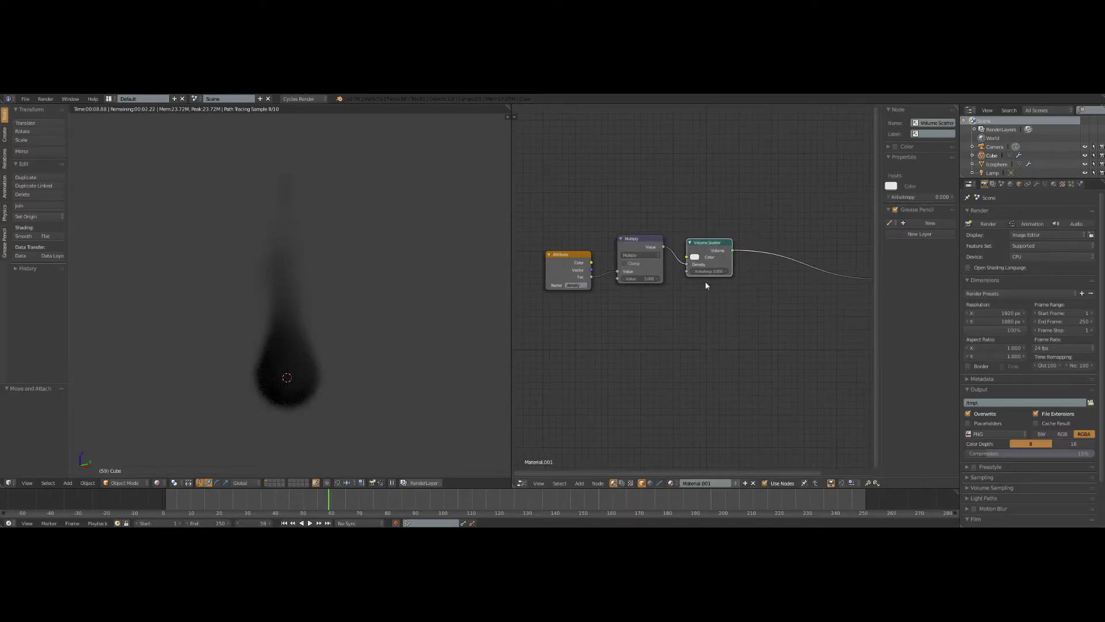
Step: Add an Emission shader directly below the Volume Scatter node
key("shift+a")
mouse_move(696, 251)
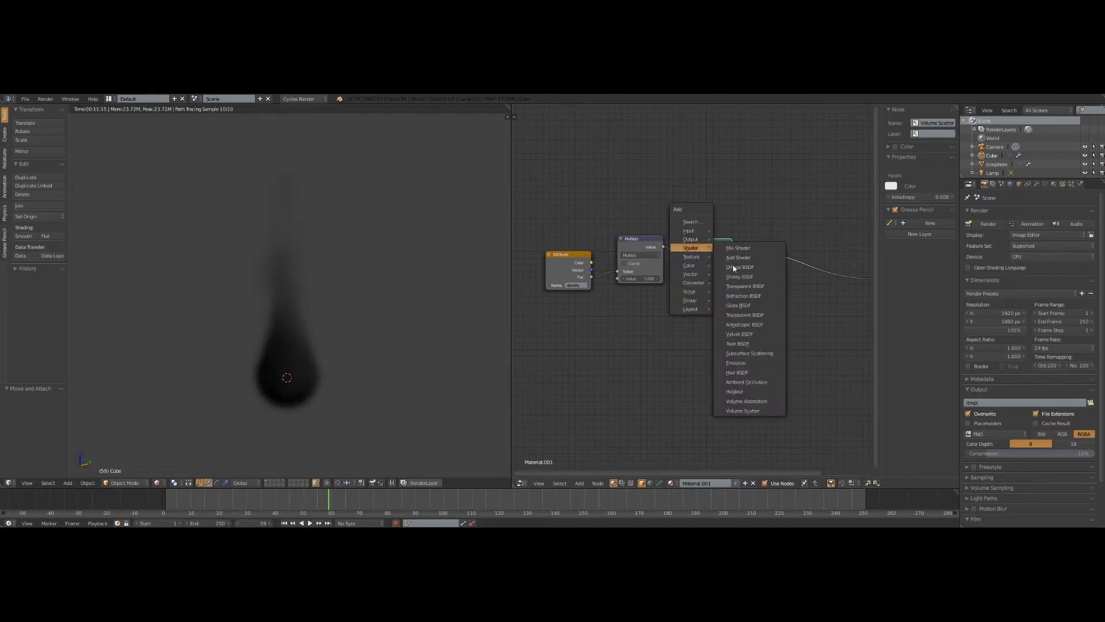
left_click(736, 362)
middle_click_drag(724, 321, 706, 351)
scroll(706, 351, "up", 1)
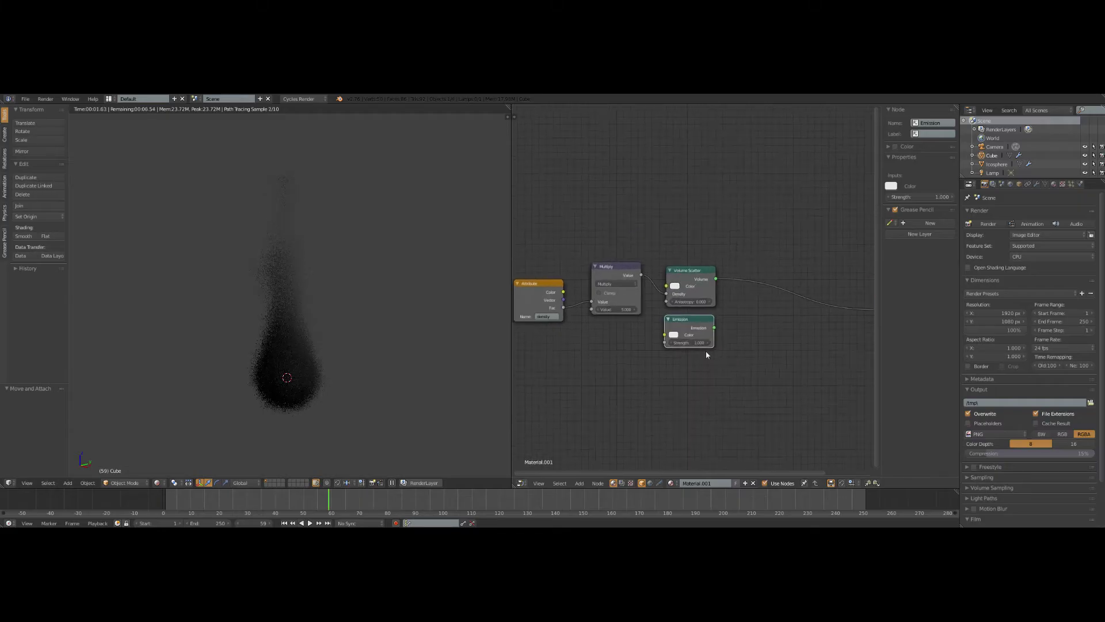
Step: Insert an Add Shader on the Volume Scatter's output link and connect the Emission output to its second Shader input
key("shift+a")
mouse_move(707, 351)
left_click(751, 199)
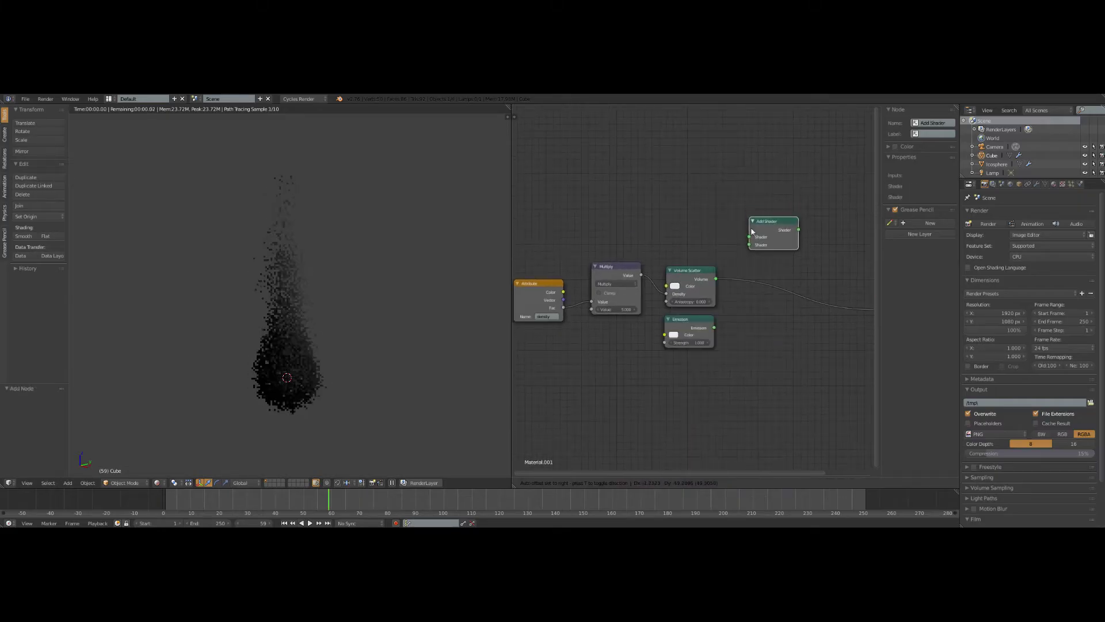
left_click(778, 288)
left_click_drag(715, 328, 755, 305)
middle_click_drag(692, 342, 735, 326)
scroll(729, 329, "up", 1)
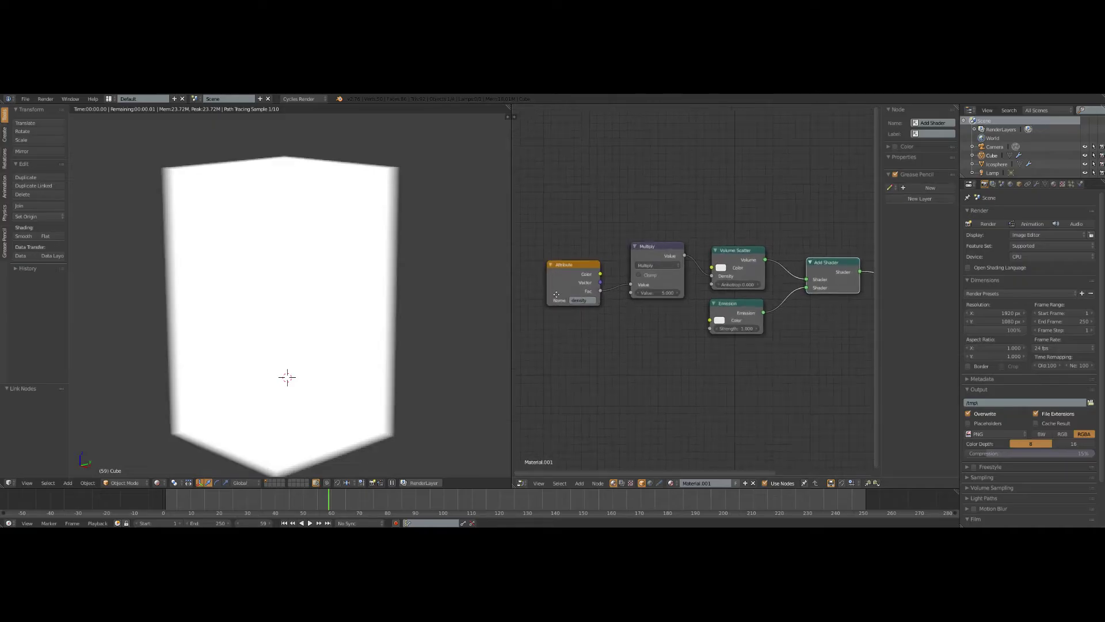
Step: Duplicate the density Attribute node, place the copy below it, and set its attribute name to flame
middle_click_drag(644, 305, 725, 288)
left_click(664, 266)
key("shift+d")
left_click(662, 317)
scroll(779, 326, "up", 1)
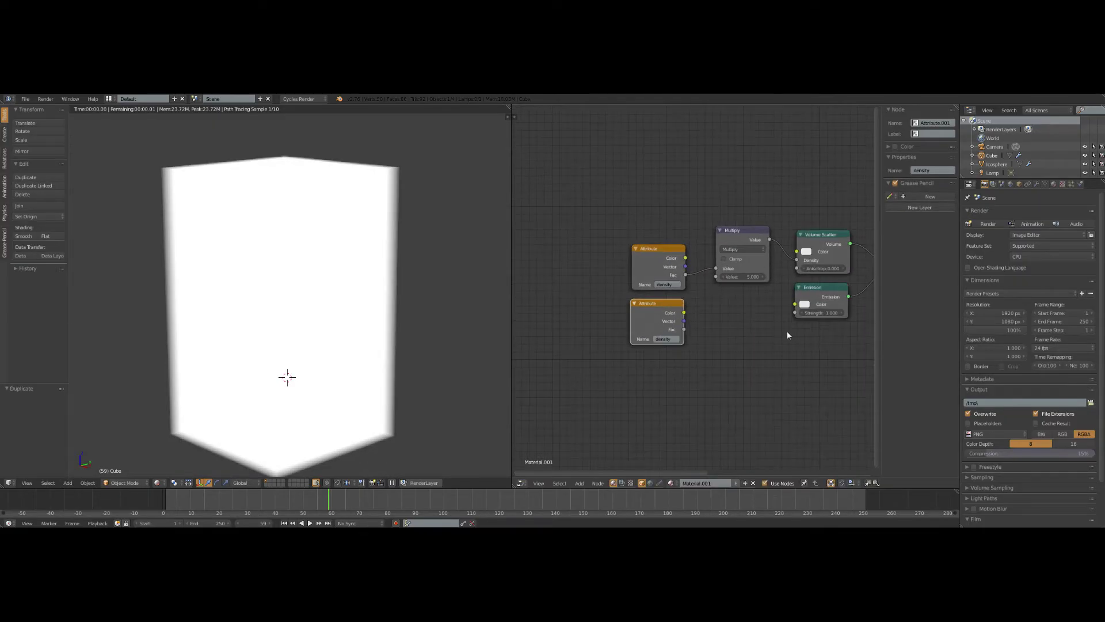
scroll(749, 360, "up", 1)
scroll(793, 364, "up", 1)
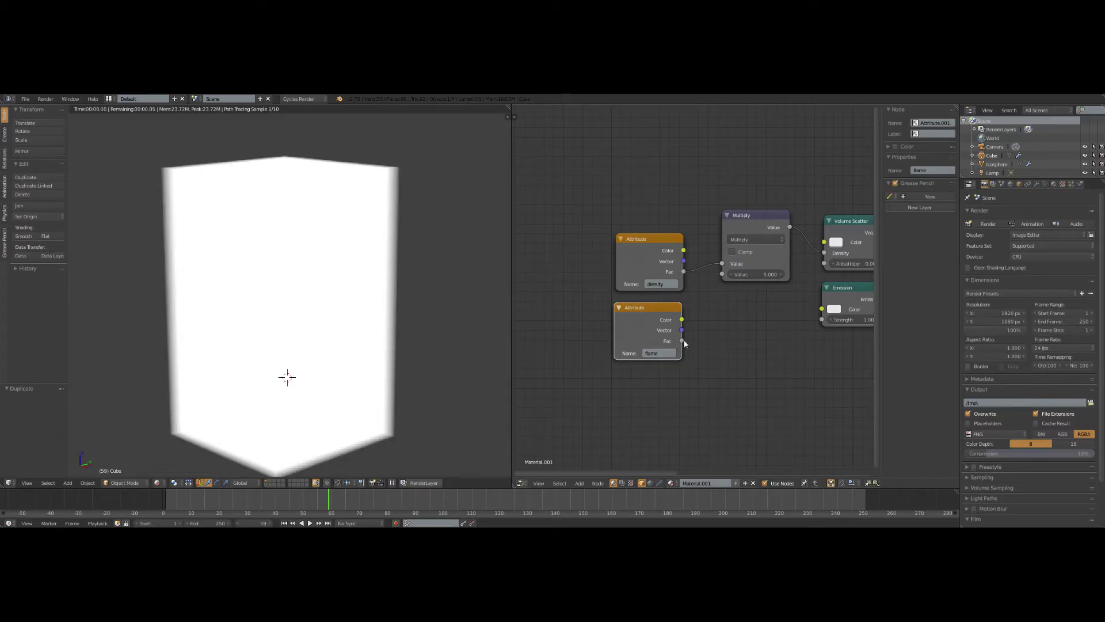
Step: Connect the flame Attribute's Fac output to the Emission Color input and preview the flame through the camera
left_click_drag(682, 341, 822, 309)
key("KP_0")
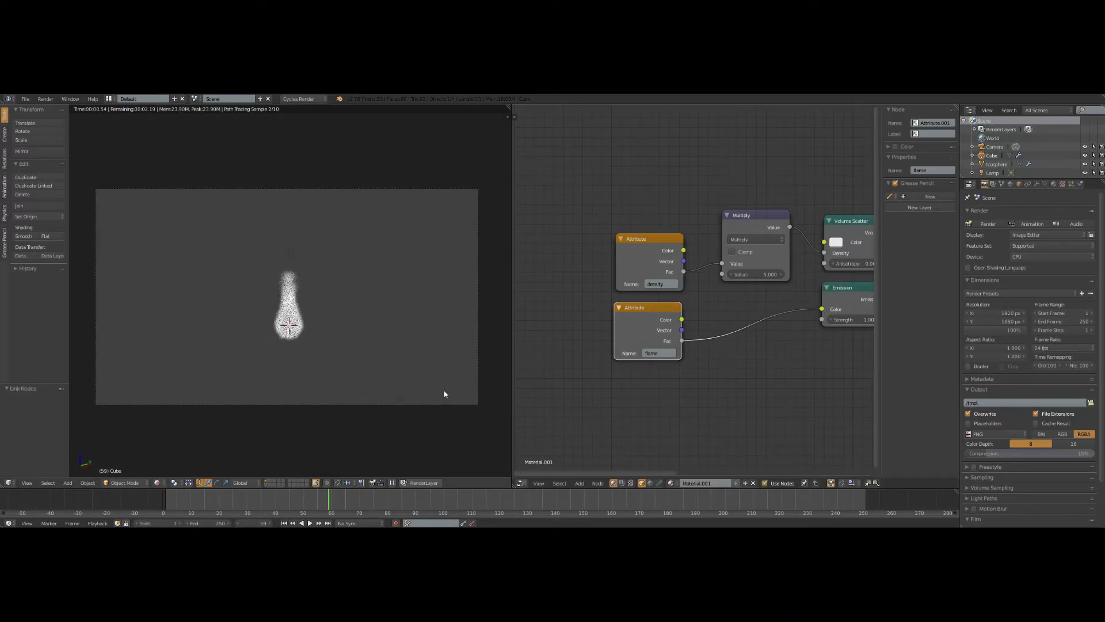
scroll(701, 360, "up", 1)
scroll(573, 376, "down", 1, "ctrl")
scroll(392, 381, "up", 8)
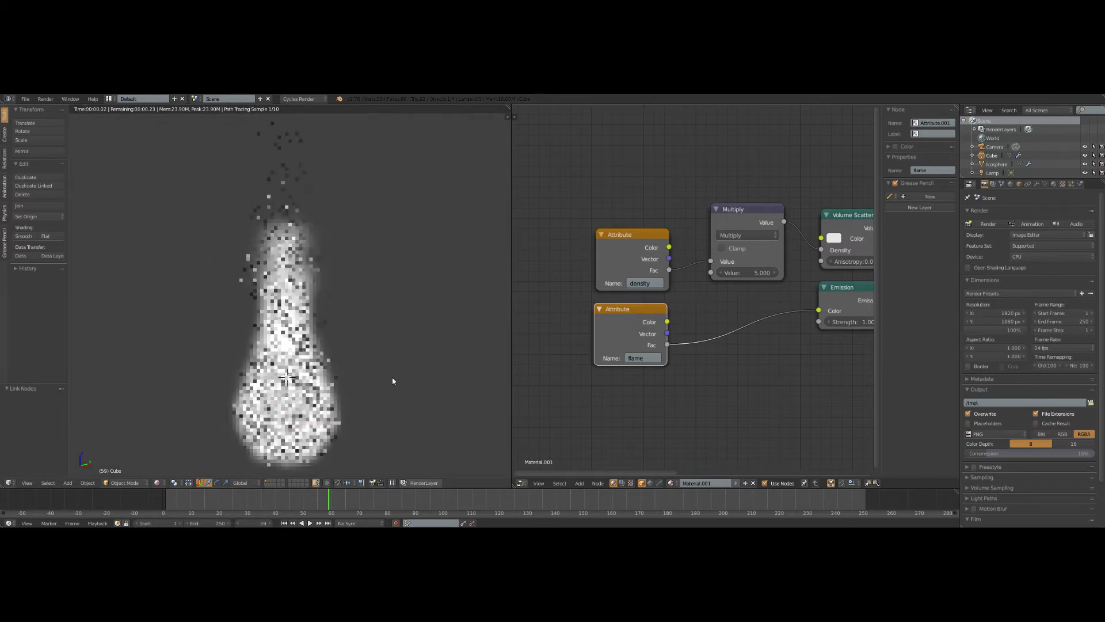
scroll(392, 380, "down", 3)
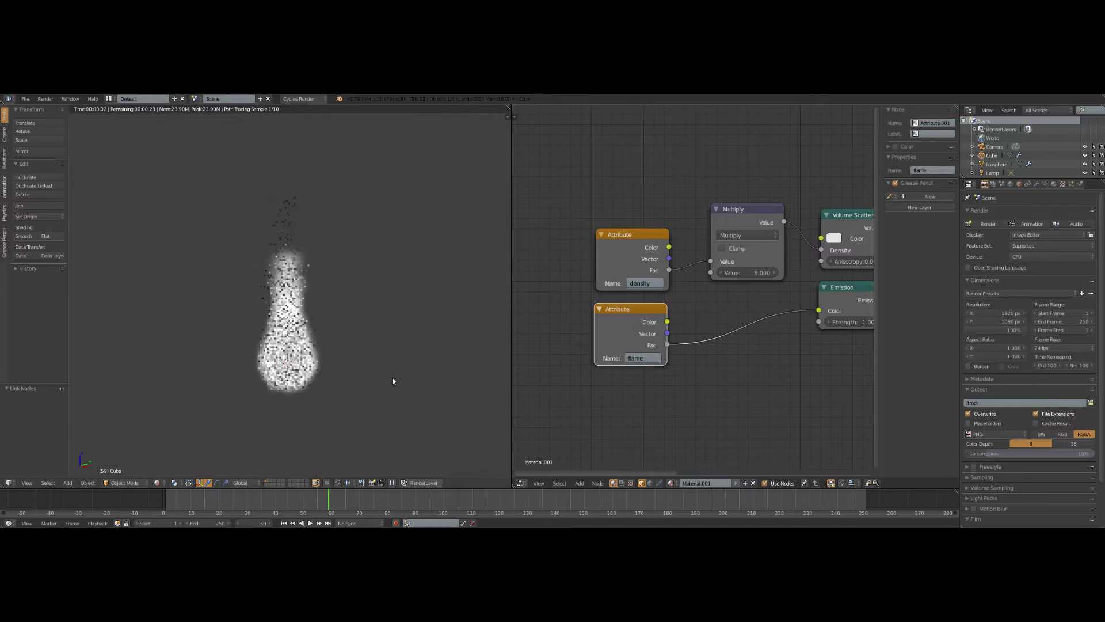
scroll(727, 320, "down", 1)
Step: Move the flame Attribute node down and away from the Emission node to make room between them
middle_click_drag(726, 320, 735, 267)
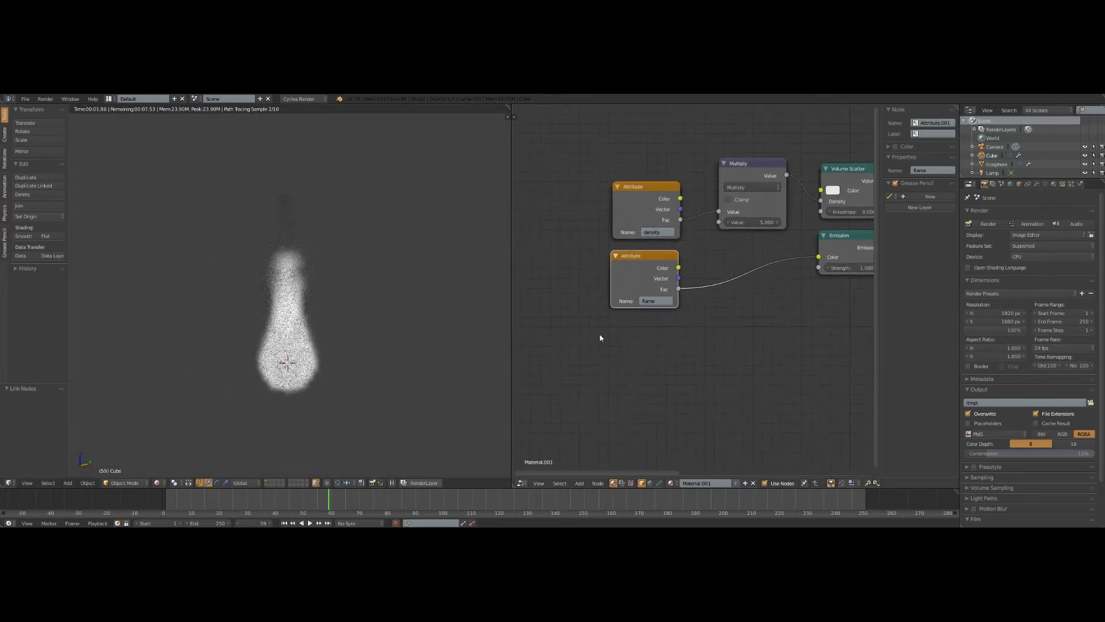
key("g")
left_click(562, 375)
middle_click_drag(756, 348, 714, 366)
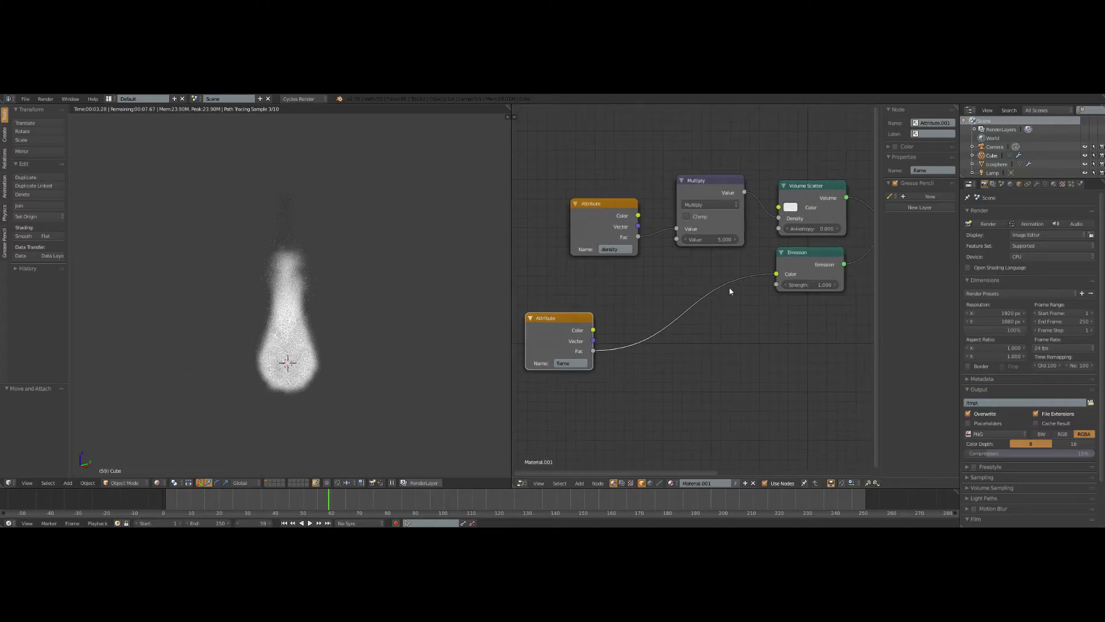
left_click_drag(593, 330, 777, 274)
left_click_drag(594, 351, 777, 274)
key("shift+a")
mouse_move(680, 391)
key("Escape")
left_click_drag(780, 277, 777, 275)
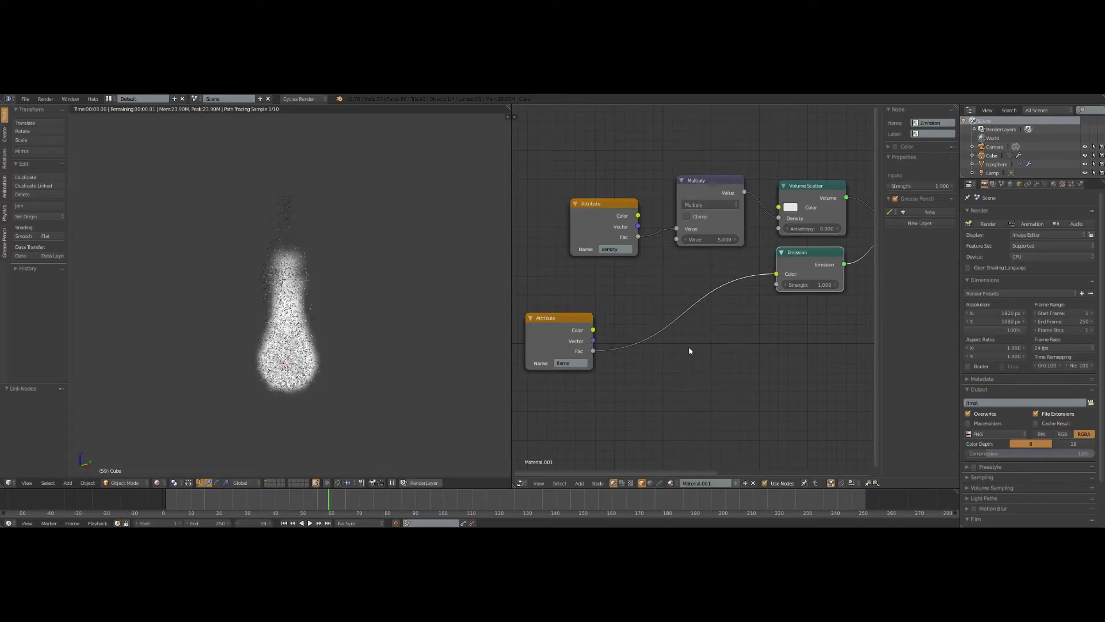
Step: Insert a ColorRamp node on the link between the flame Attribute's Fac output and the Emission Color input
key("shift+a")
mouse_move(673, 382)
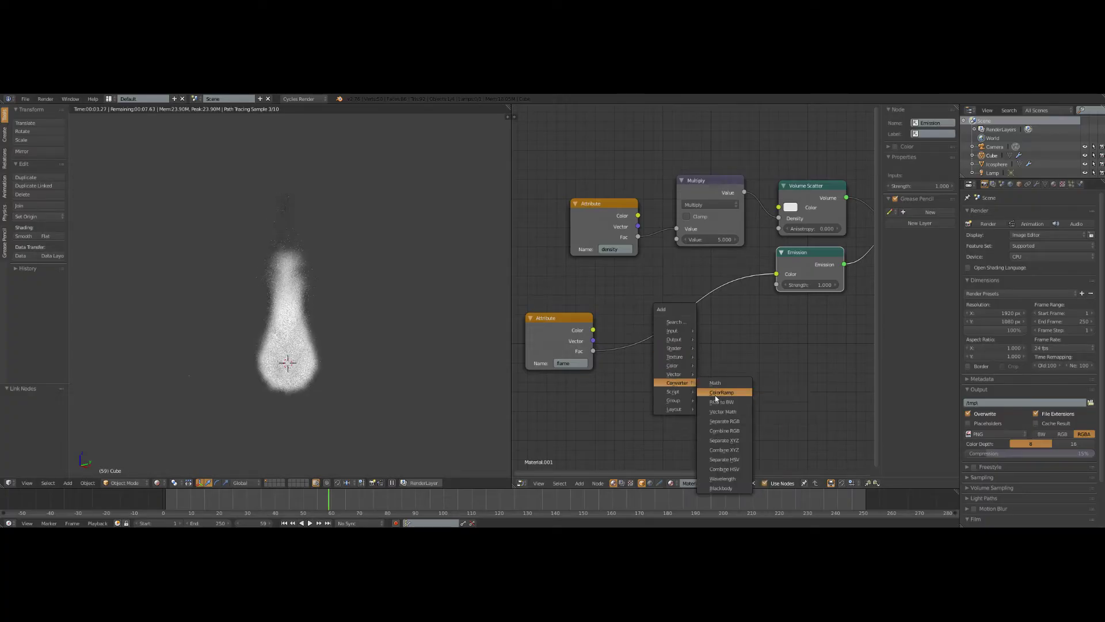
left_click(720, 392)
left_click(635, 278)
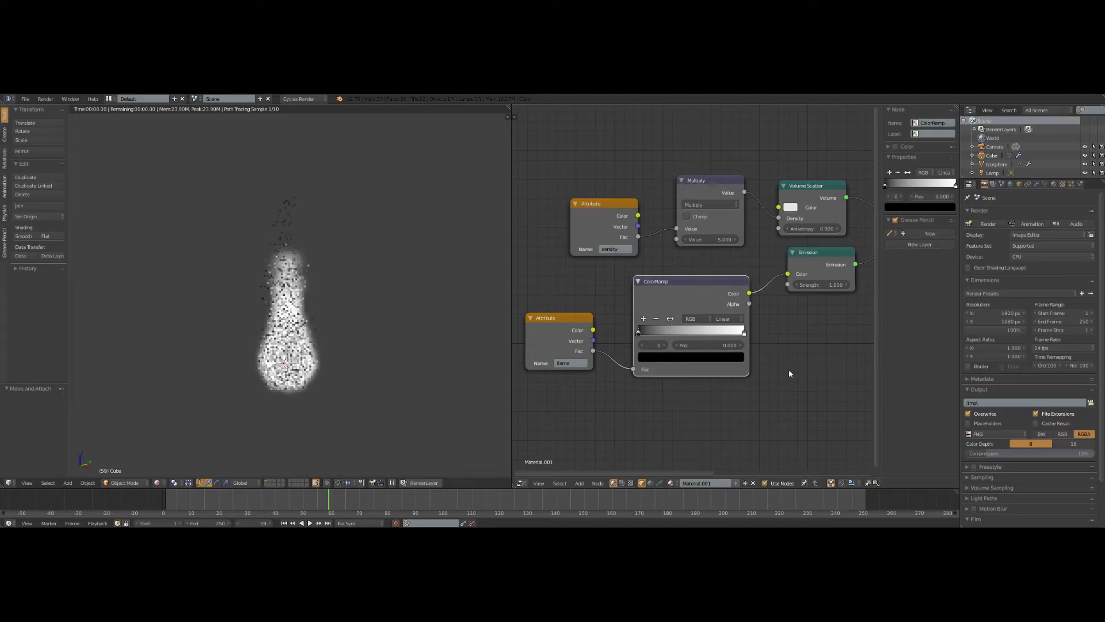
Step: Add a colour stop to the ColorRamp and place it at position 0.936, close to the white end
scroll(789, 372, "up", 3)
scroll(748, 382, "up", 3)
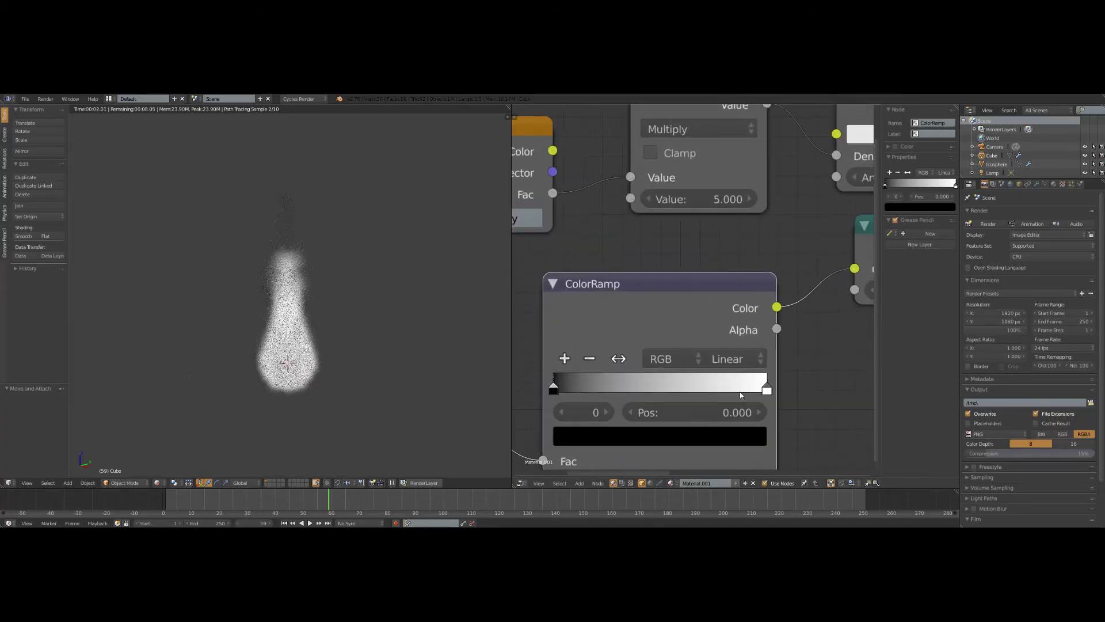
middle_click_drag(755, 333, 755, 343)
middle_click_drag(626, 390, 609, 384)
scroll(722, 396, "up", 1)
middle_click_drag(722, 396, 748, 415)
left_click(581, 330)
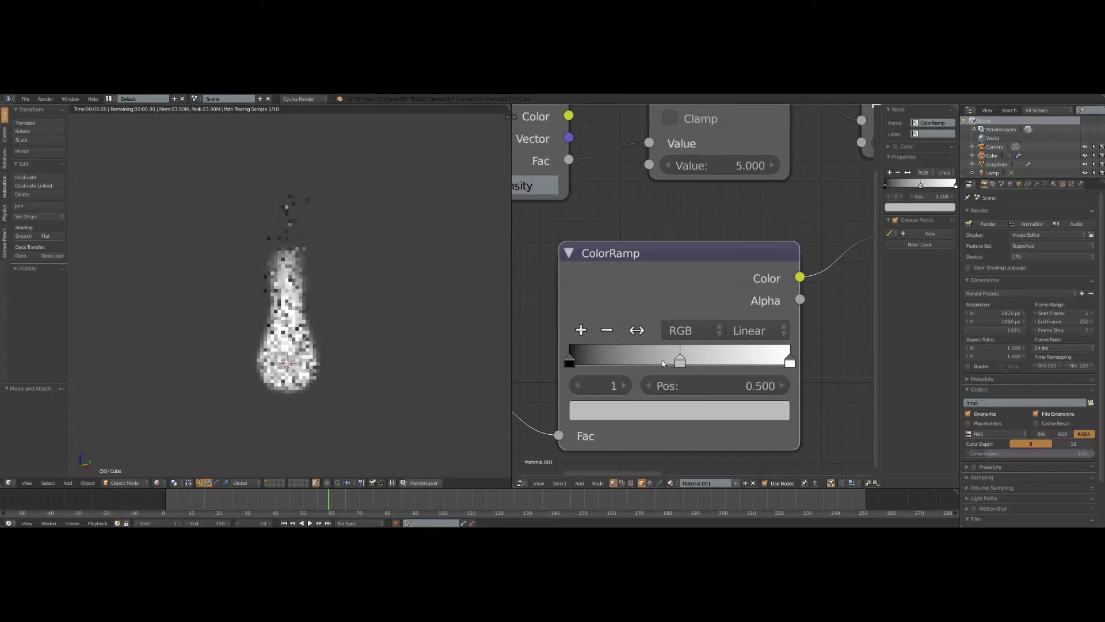
left_click_drag(682, 354, 779, 360)
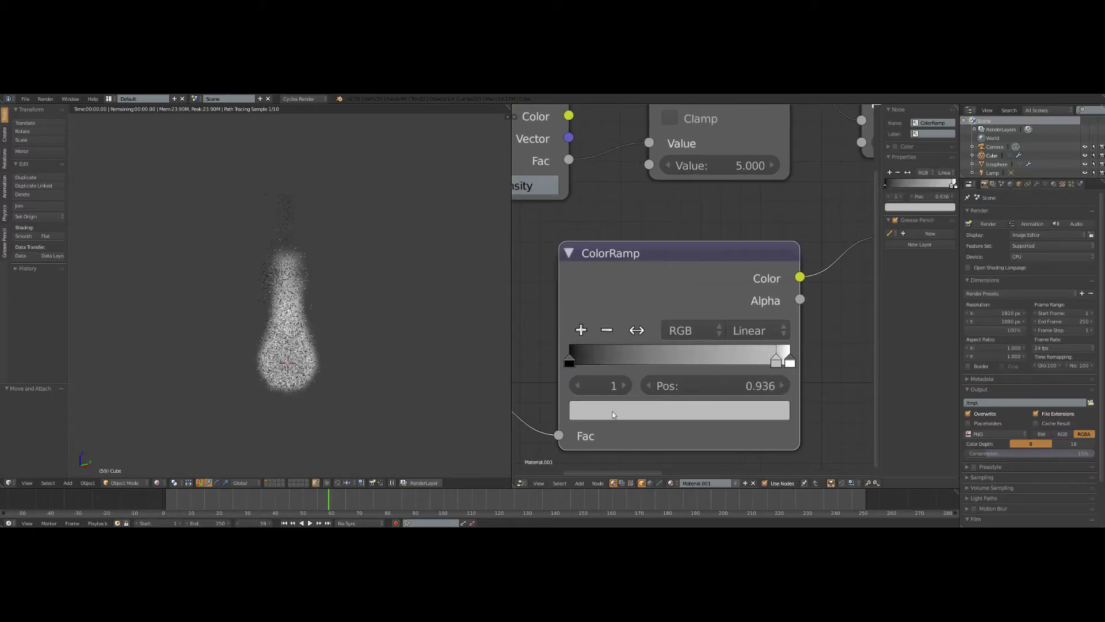
Step: Set the colour of the stop at 0.936 to a fully bright pale yellow
left_click(622, 409)
left_click(605, 420)
left_click_drag(744, 157, 743, 121)
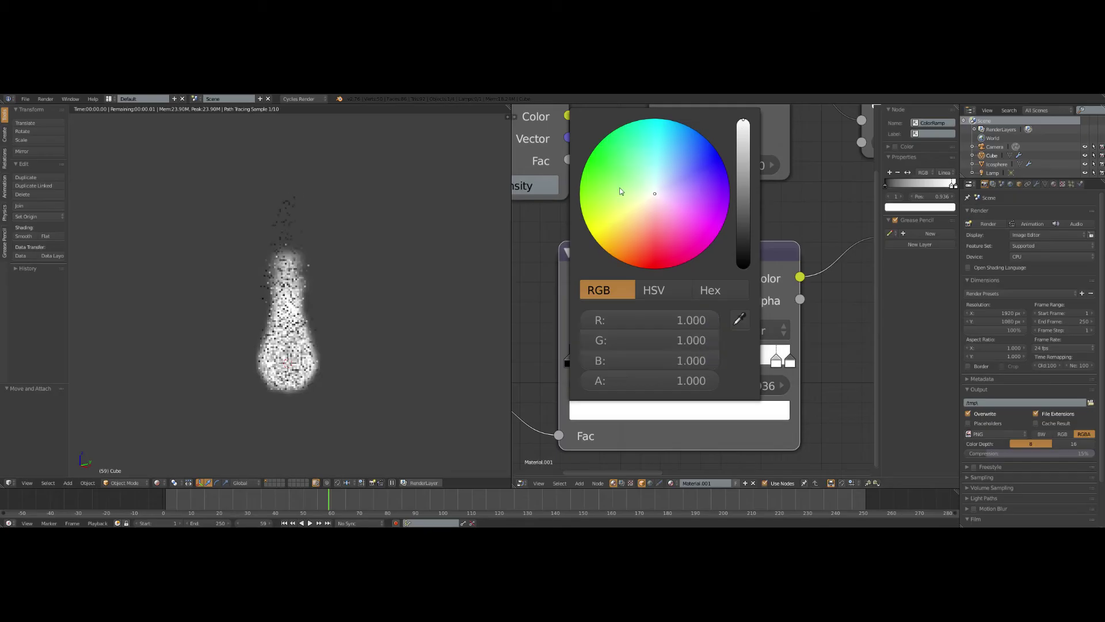
left_click(613, 217)
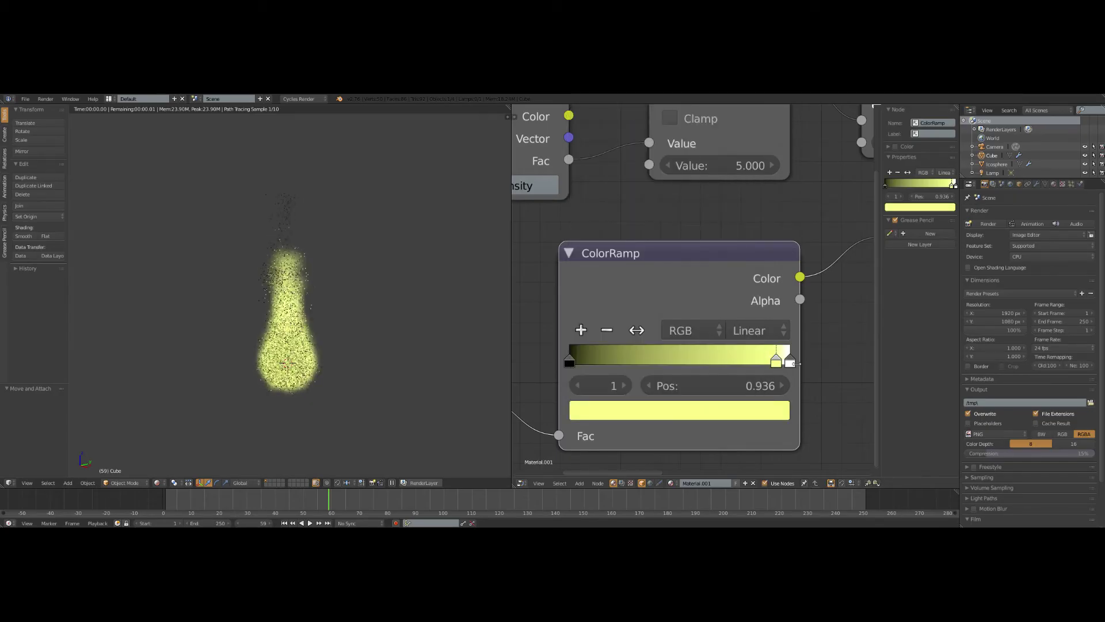
Step: Add a ColorRamp stop at position 0.877 and colour it bright orange-yellow (R 1.000, G 0.636, B 0.111)
left_click(581, 330)
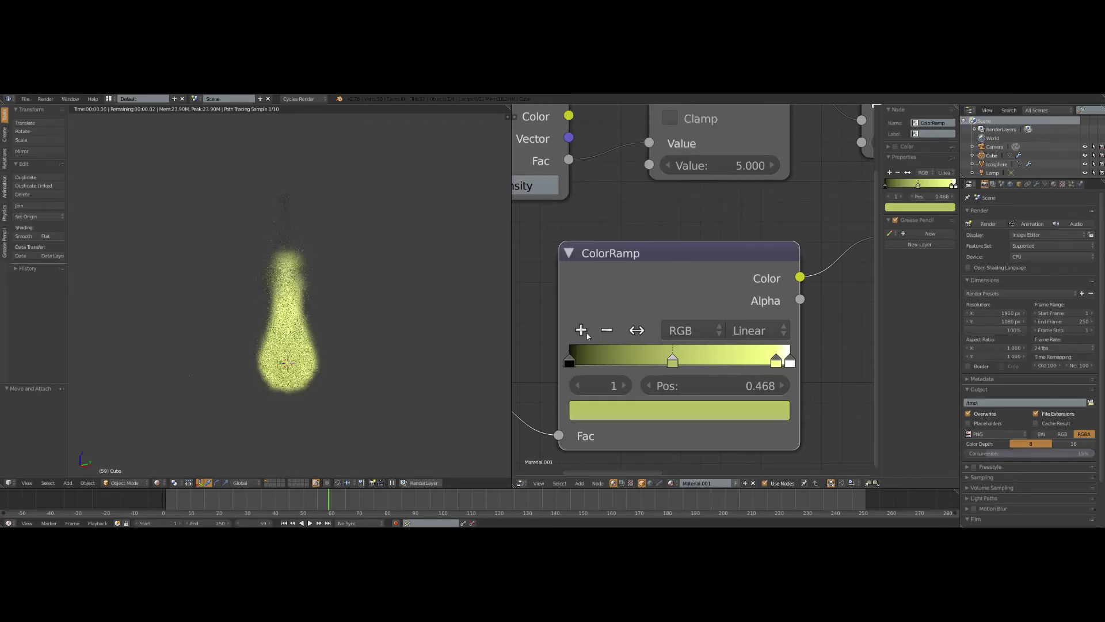
left_click_drag(677, 369, 774, 369)
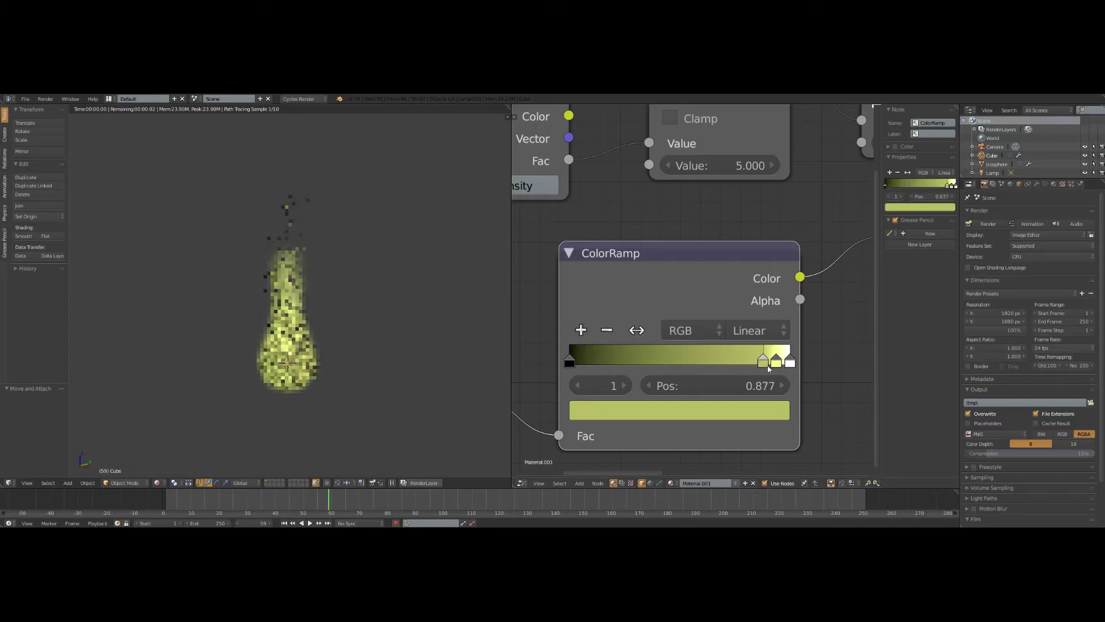
left_click(656, 410)
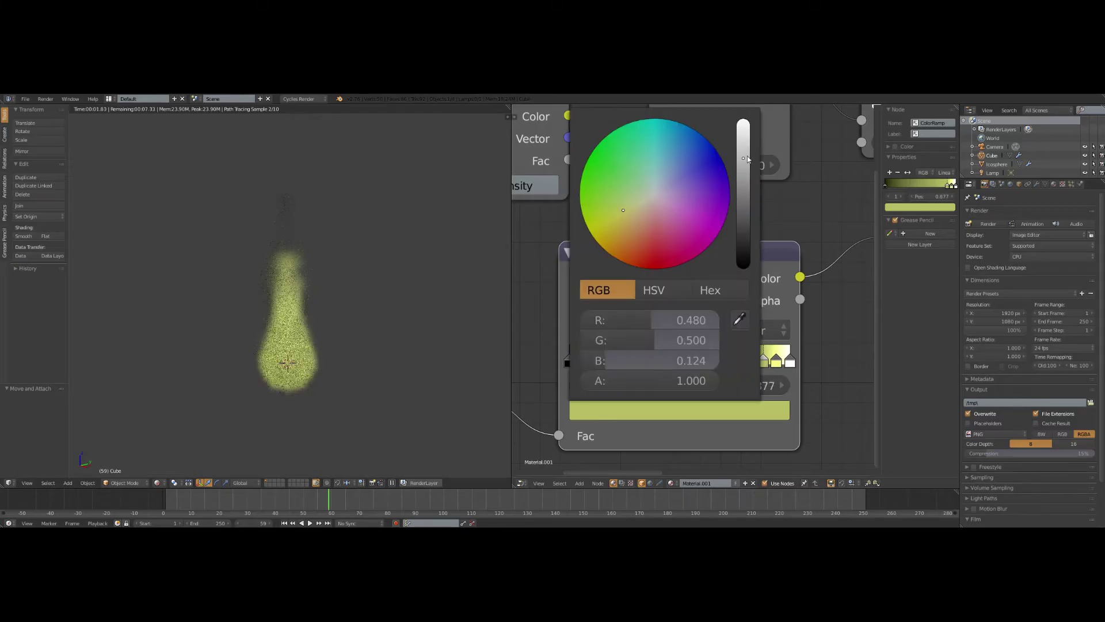
left_click_drag(747, 157, 744, 119)
left_click_drag(625, 214, 622, 228)
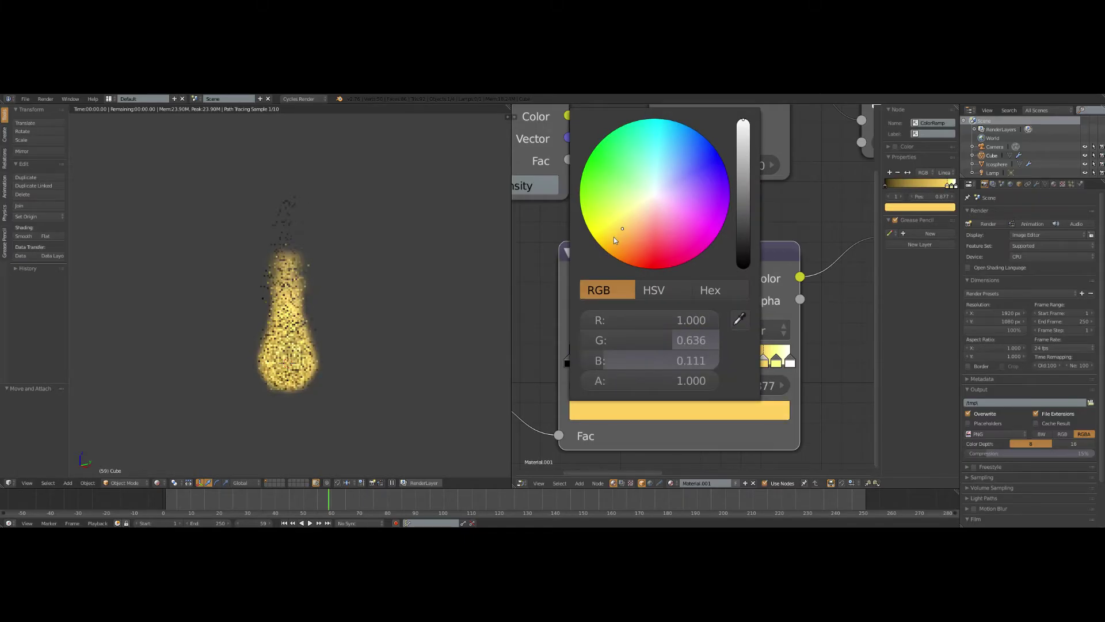
Step: Add another ColorRamp stop at position 0.566 and colour it a fully bright yellow-green
left_click(581, 330)
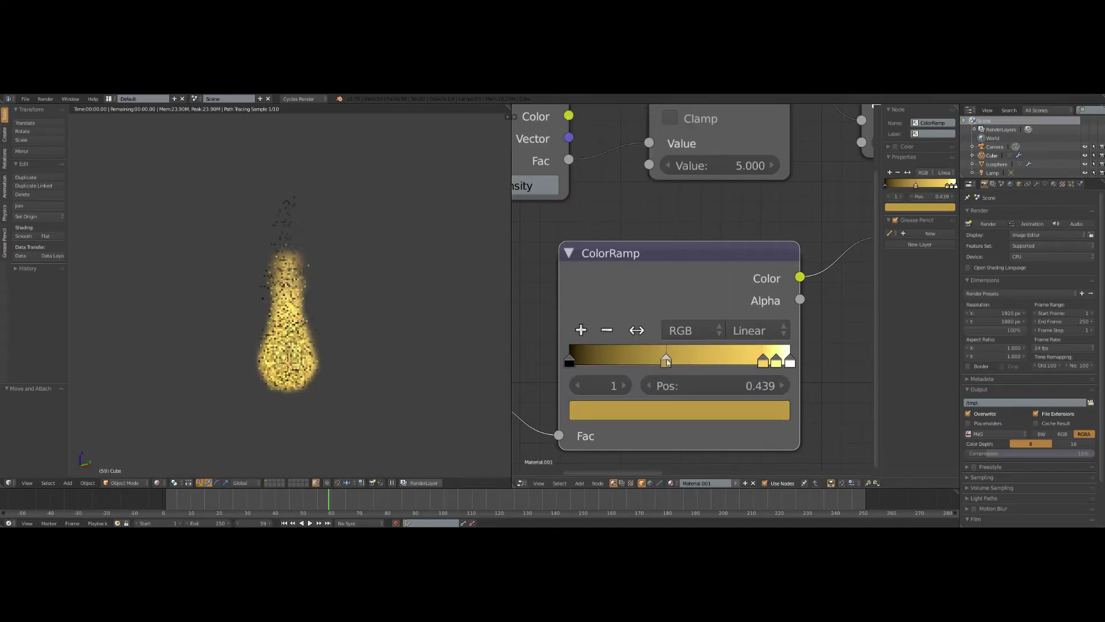
left_click_drag(667, 358, 693, 361)
left_click(603, 411)
left_click_drag(744, 160, 743, 121)
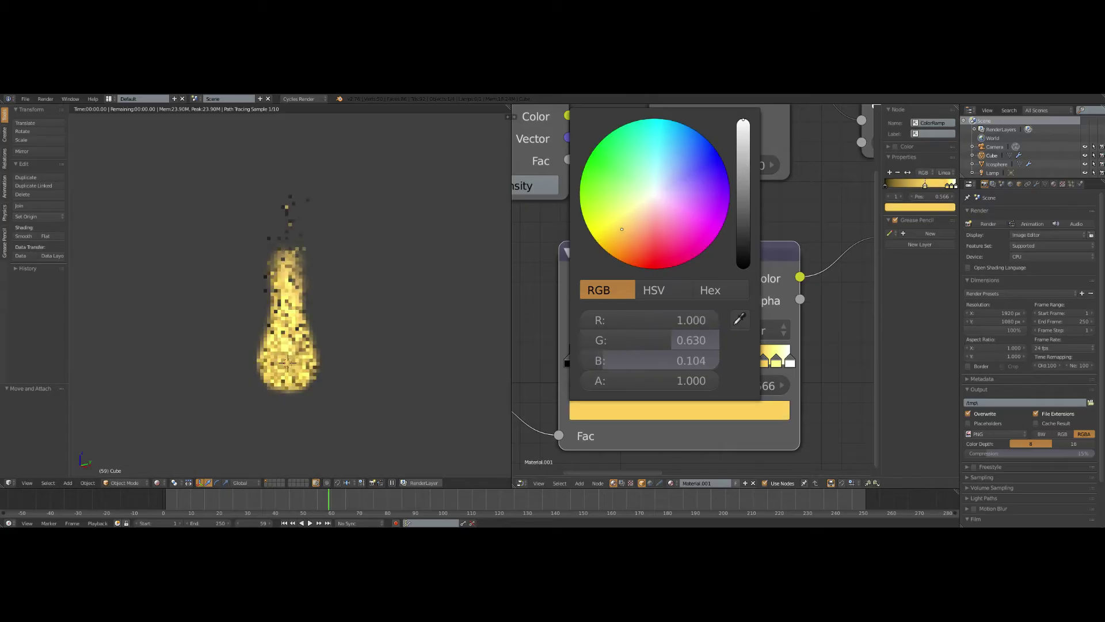
left_click_drag(624, 198, 603, 200)
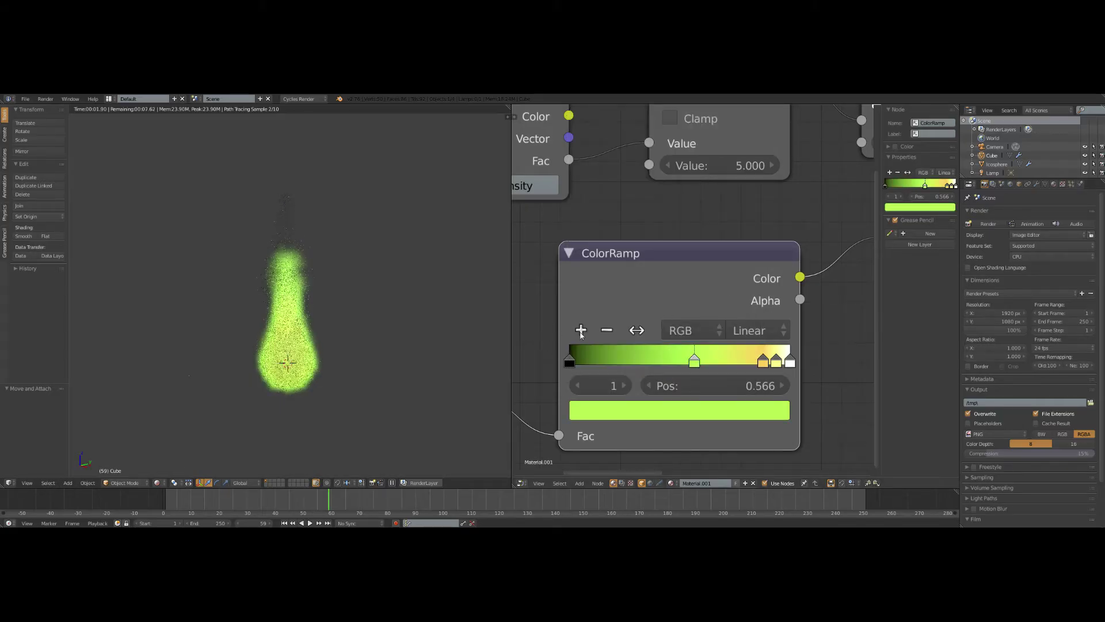
Step: Add a ColorRamp stop at position 0.283 and colour it bright mint green (R 0.148, G 1.000, B 0.507)
left_click(581, 331)
left_click(599, 411)
left_click(635, 155)
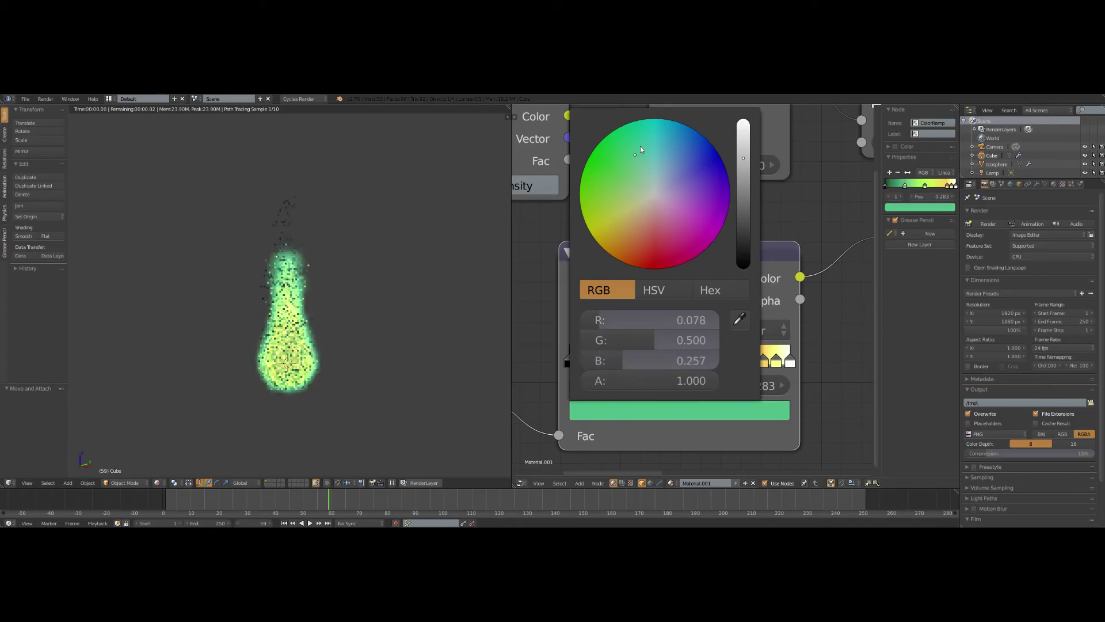
left_click_drag(746, 167, 744, 124)
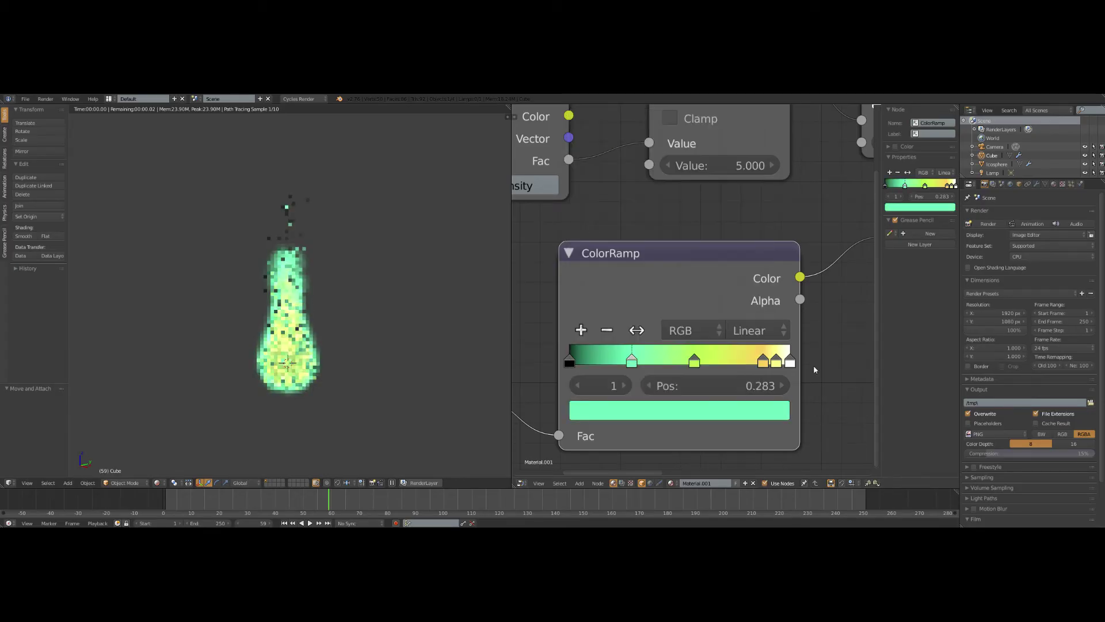
Step: Move the ColorRamp's white end stop to position 0.950 and link the ramp's Color output to the Emission Strength input
scroll(603, 416, "down", 2)
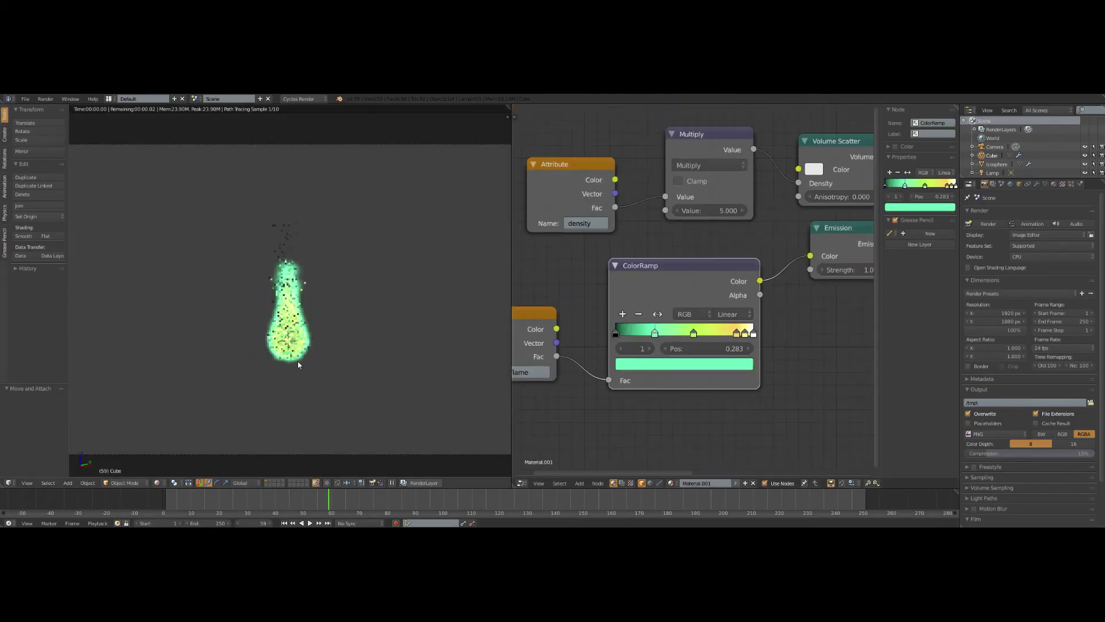
scroll(345, 373, "down", 5)
scroll(324, 350, "up", 5)
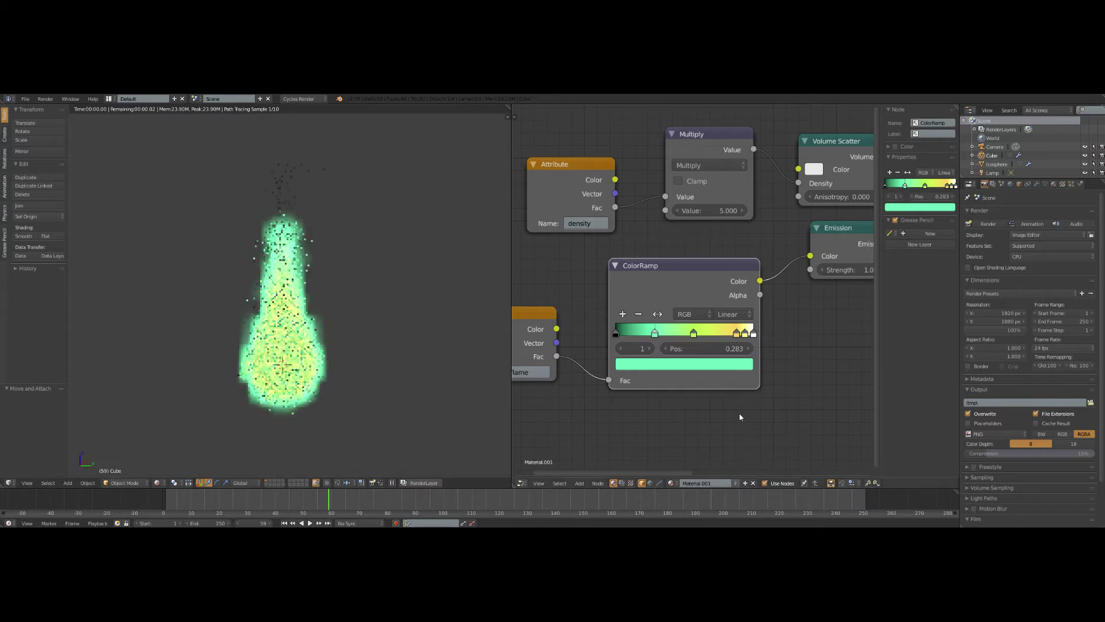
scroll(740, 412, "up", 3)
left_click_drag(753, 329, 744, 327)
middle_click_drag(768, 331, 688, 397)
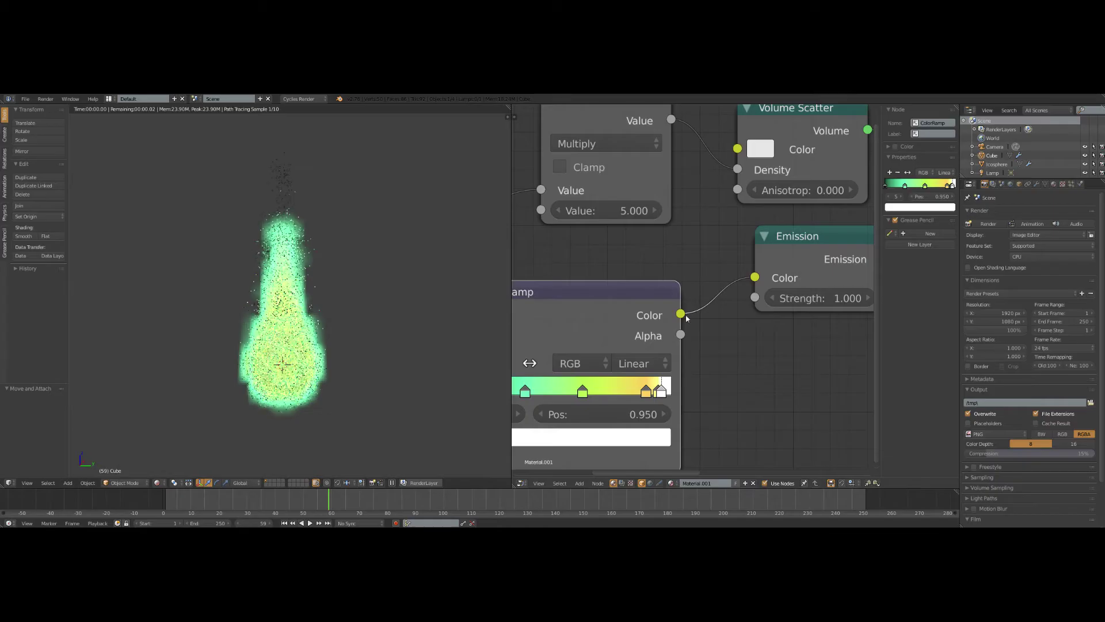
left_click_drag(754, 297, 681, 314)
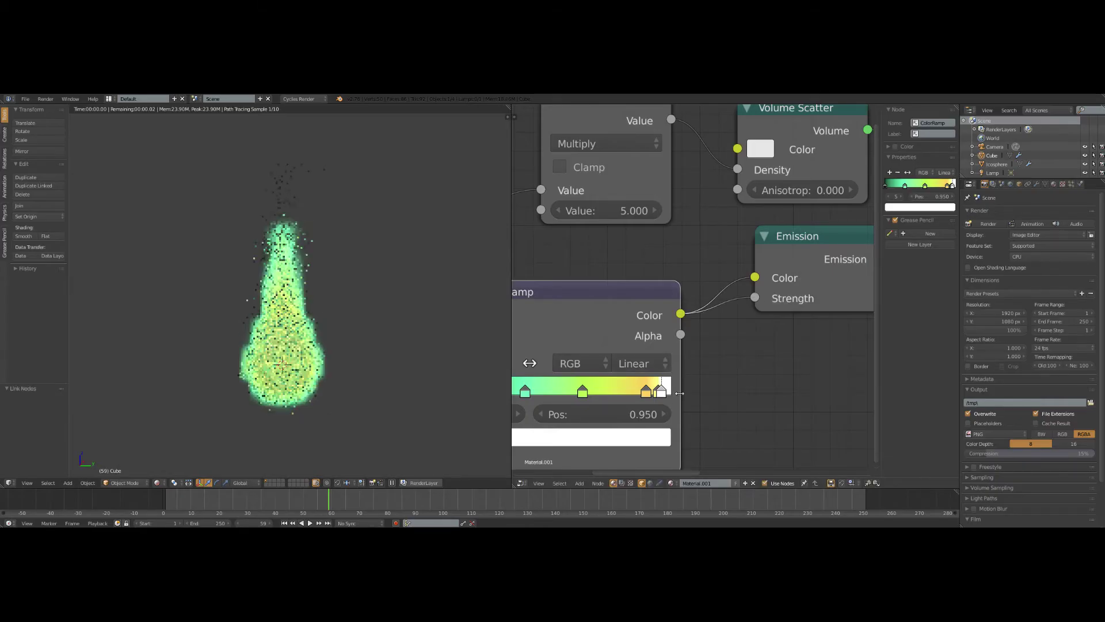
Step: Add a pale yellow ColorRamp stop at position 0.943 and move the white end stop to position 1.000
middle_click_drag(546, 365, 628, 354)
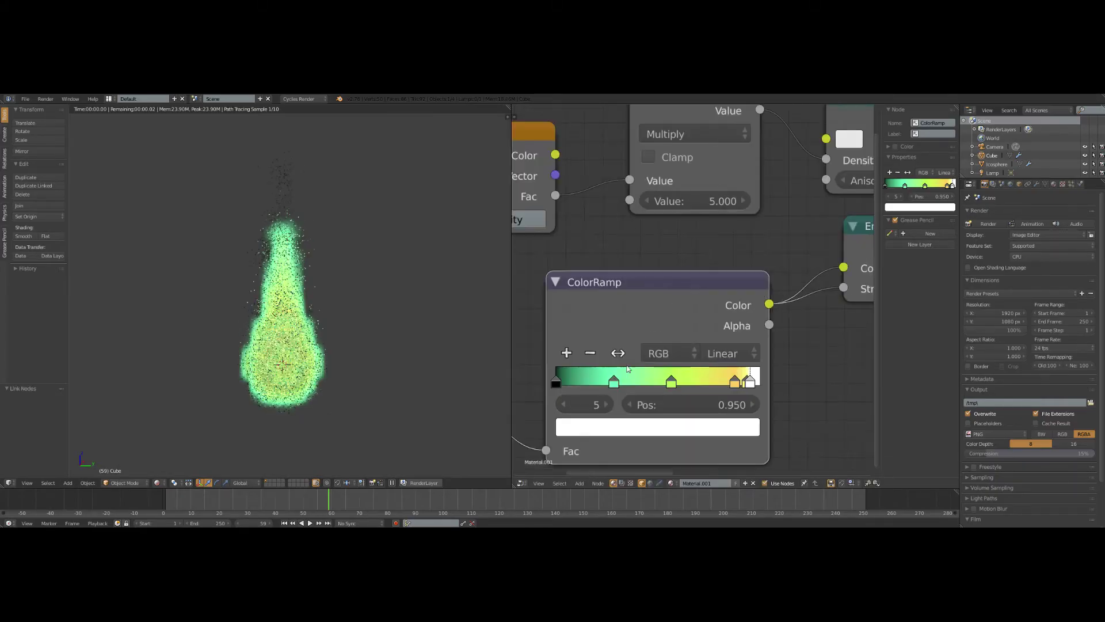
left_click(576, 348)
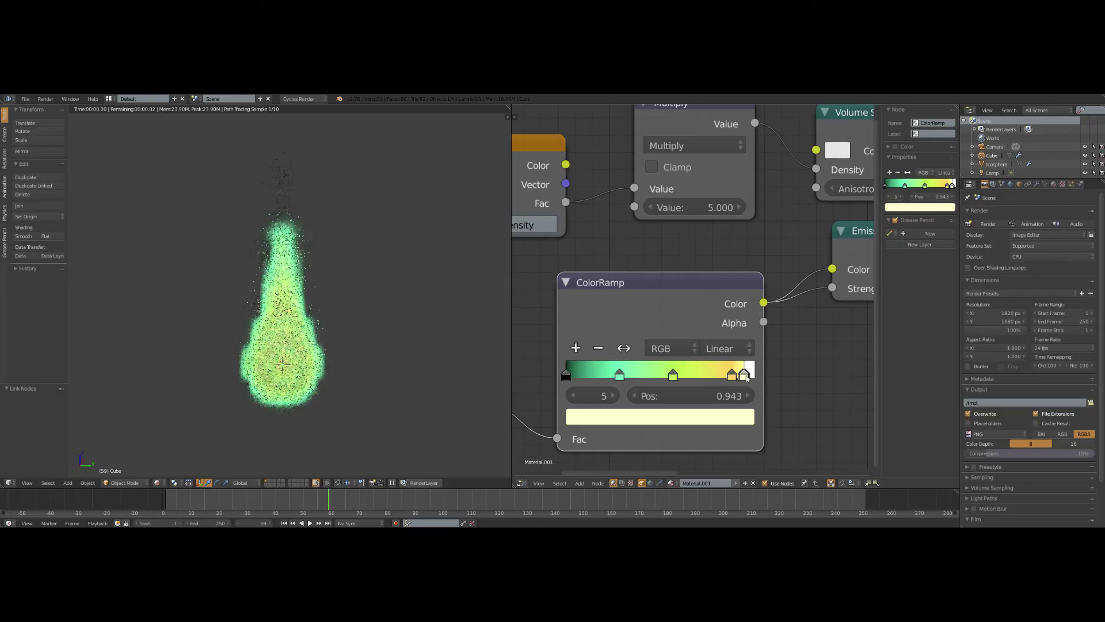
left_click_drag(746, 377, 766, 380)
Step: Change the ColorRamp's end stop at position 1.000 to black and make it fully transparent
left_click(619, 418)
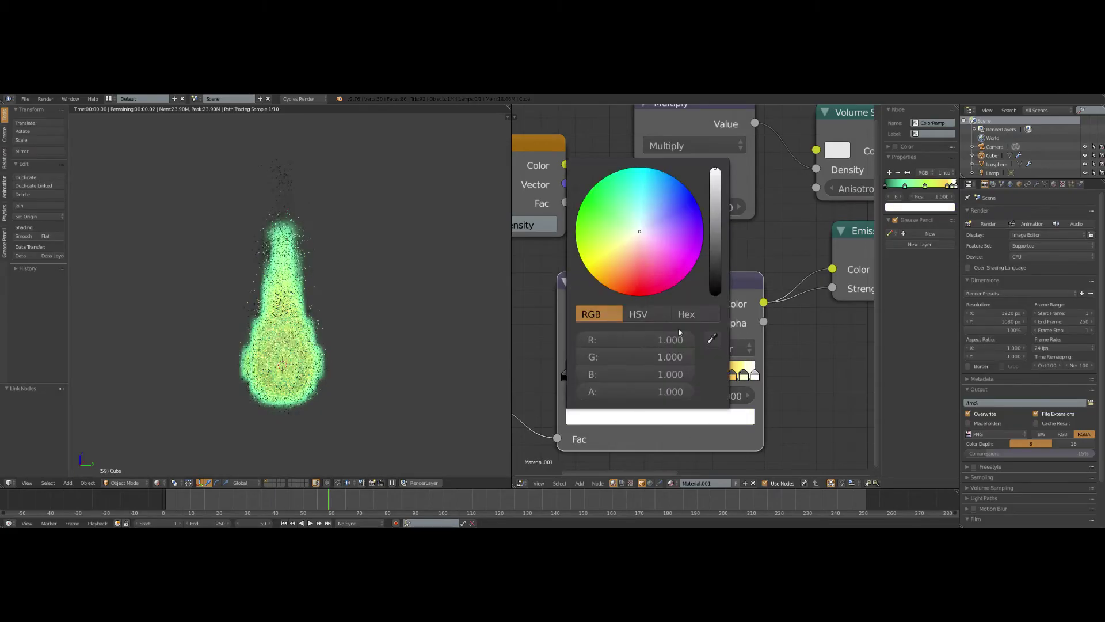
left_click_drag(719, 269, 716, 293)
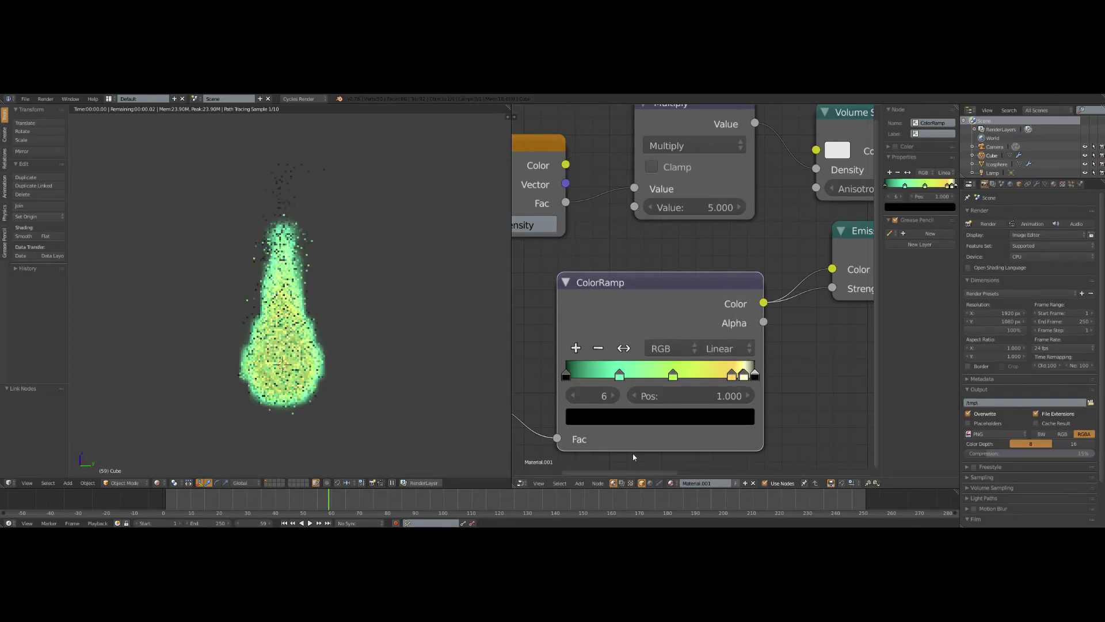
left_click(632, 424)
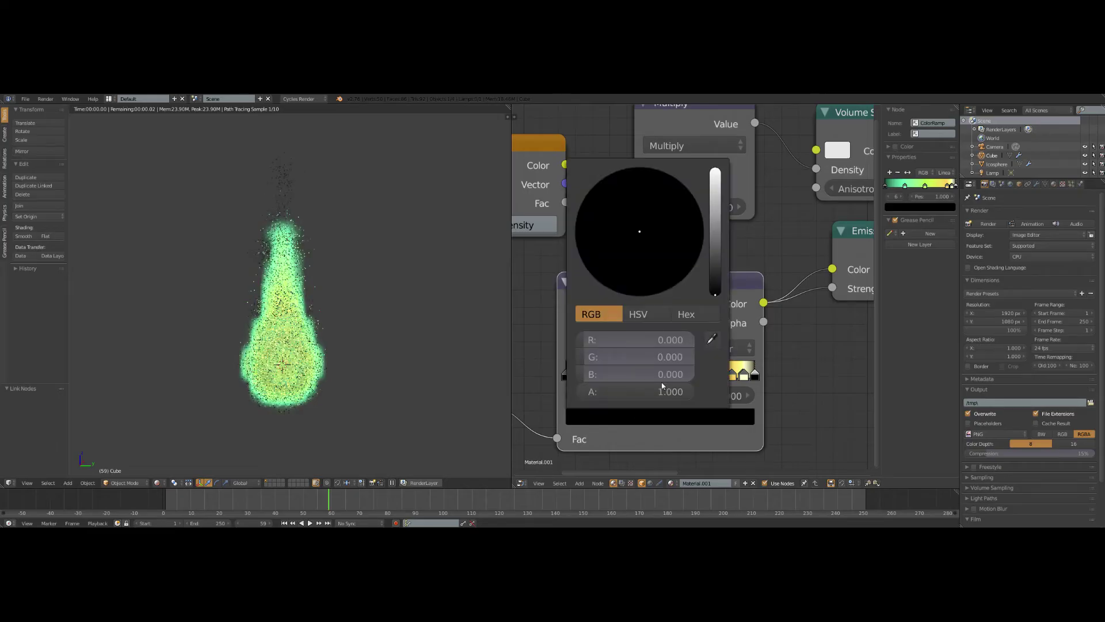
left_click(623, 420)
left_click_drag(671, 392, 579, 392)
Step: Move the pale yellow ColorRamp stop next to the transparent end stop to position 0.961
scroll(324, 355, "up", 2)
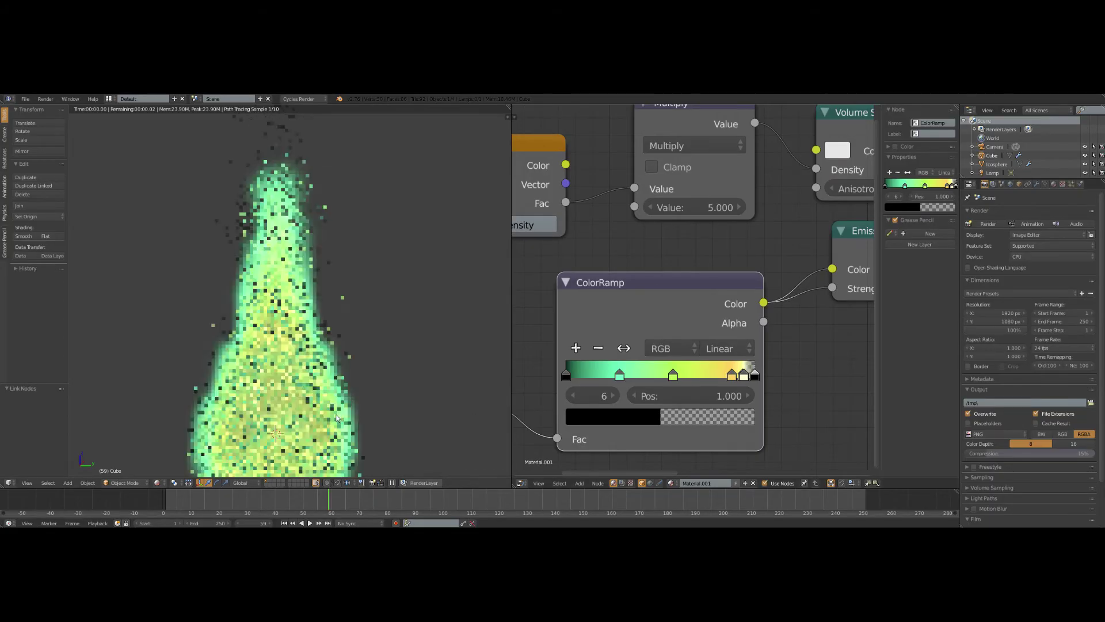
scroll(334, 412, "down", 4)
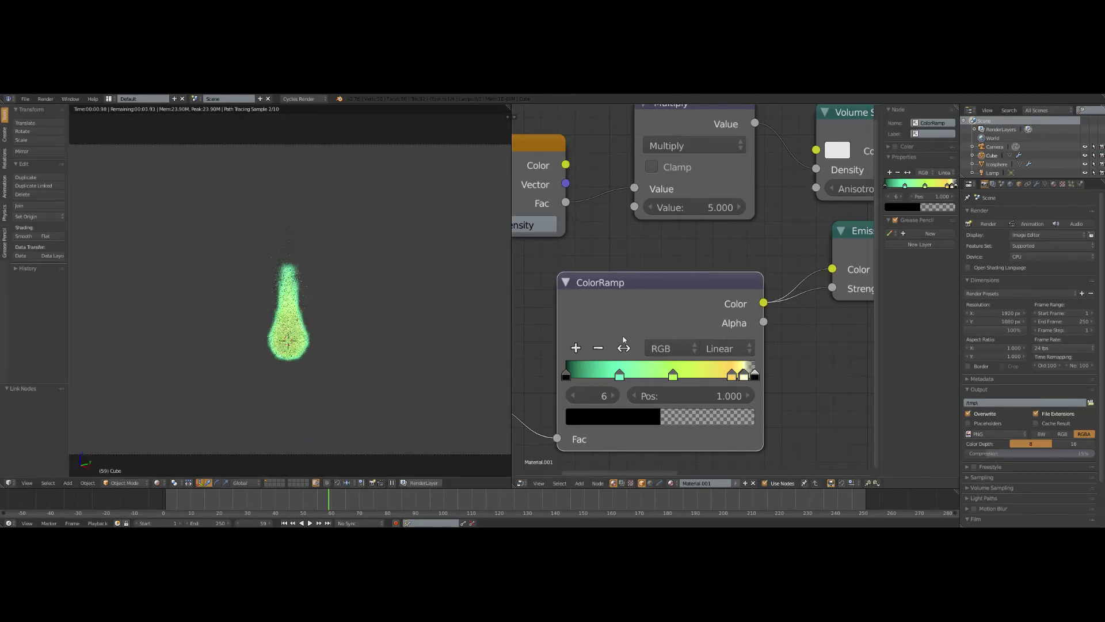
left_click(742, 375)
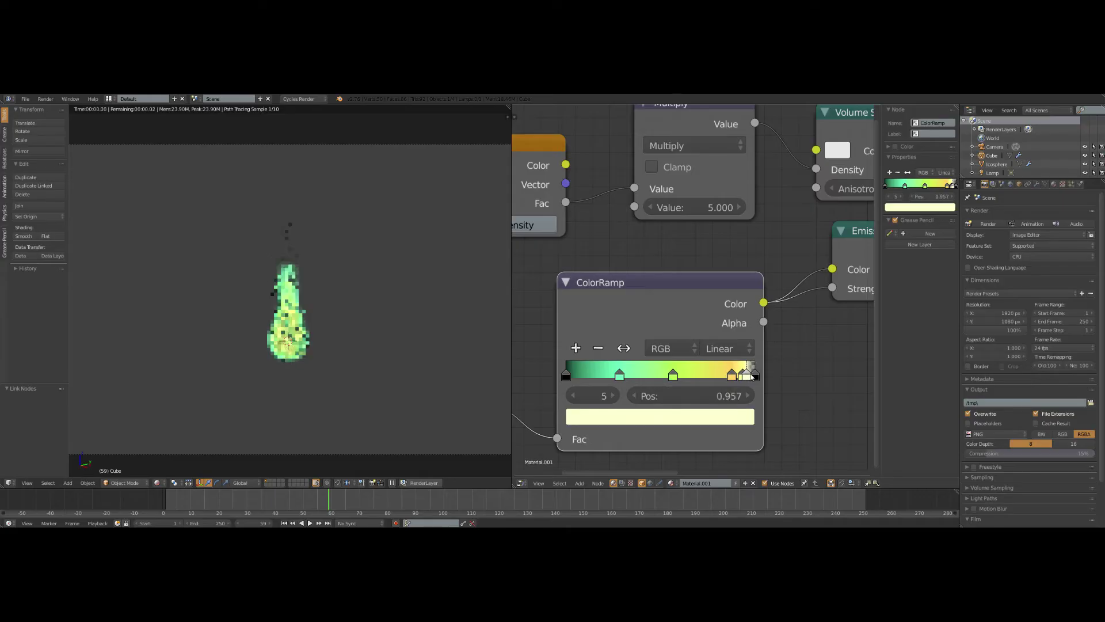
left_click_drag(755, 376, 751, 372)
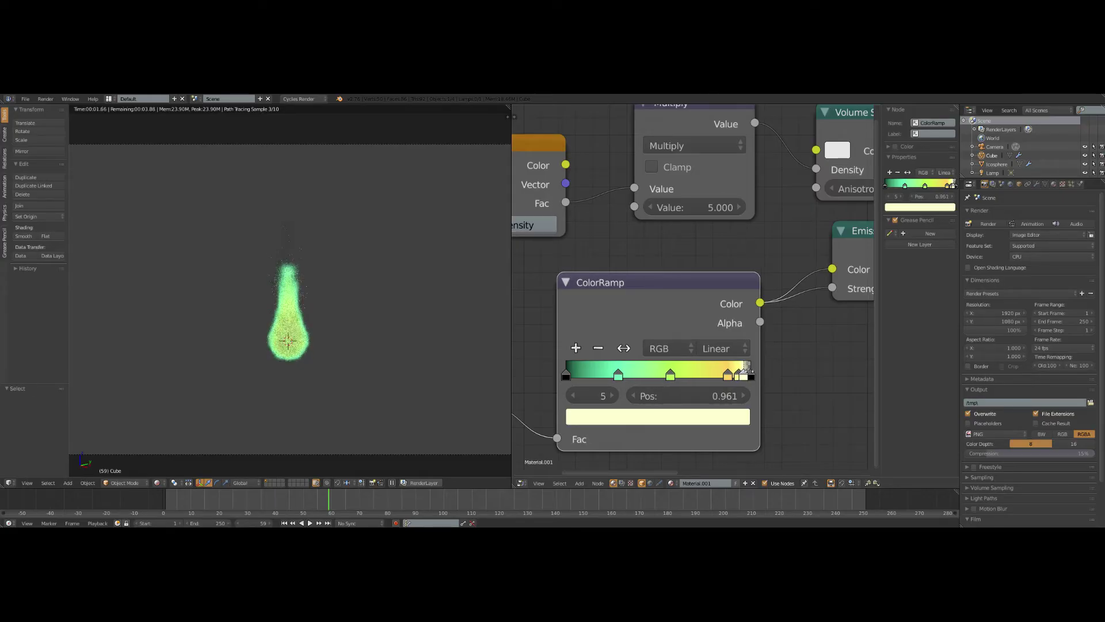
Step: Move the Emission node farther away from the ColorRamp node to make room between them
scroll(748, 372, "down", 1)
middle_click_drag(688, 395, 699, 359)
scroll(699, 359, "up", 2)
scroll(698, 359, "down", 3)
middle_click_drag(647, 306, 600, 279)
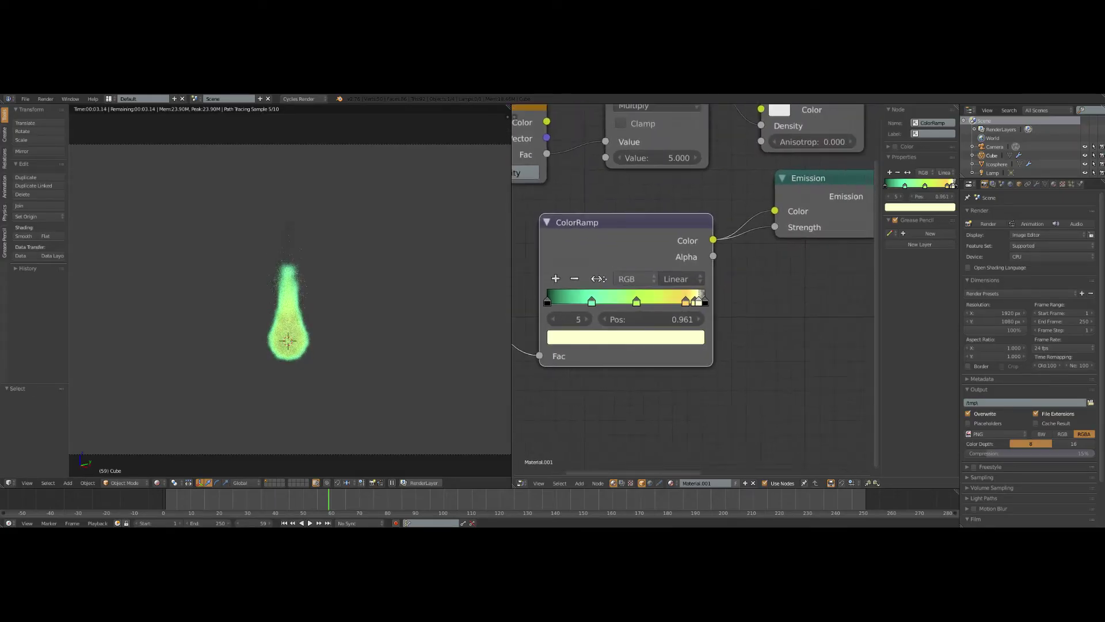
middle_click_drag(701, 293, 634, 311)
left_click_drag(758, 236, 816, 228)
Step: Add a Math node and insert it on the link between the ColorRamp's Color output and the Emission Strength input
middle_click_drag(816, 228, 737, 236)
scroll(653, 317, "up", 1)
key("shift+a")
mouse_move(653, 283)
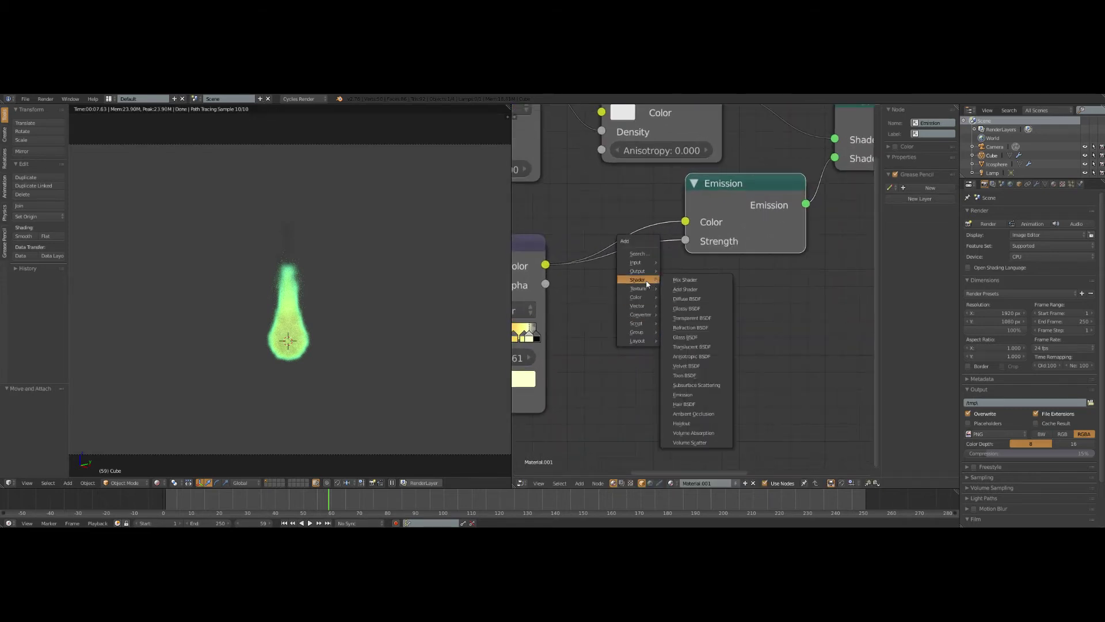
mouse_move(639, 315)
left_click(676, 314)
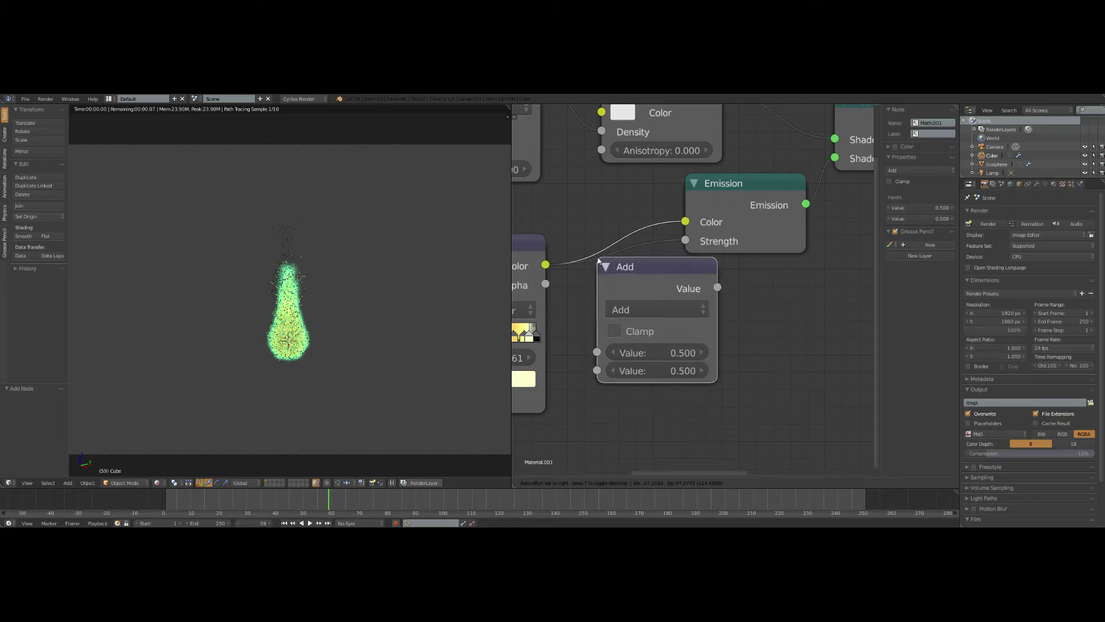
left_click(598, 258)
Step: Move the density Multiply node slightly upward, away from the ColorRamp node
scroll(610, 271, "down", 4)
middle_click_drag(617, 276, 657, 389)
mouse_move(575, 238)
left_mouse_down()
mouse_move(581, 195)
mouse_move(569, 219)
left_mouse_up()
Step: Set the Math node feeding Emission Strength to Multiply with a second value of 2.000
middle_click_drag(745, 448, 723, 396)
scroll(723, 395, "up", 1)
left_click(696, 370)
left_click(690, 326)
left_click(705, 421)
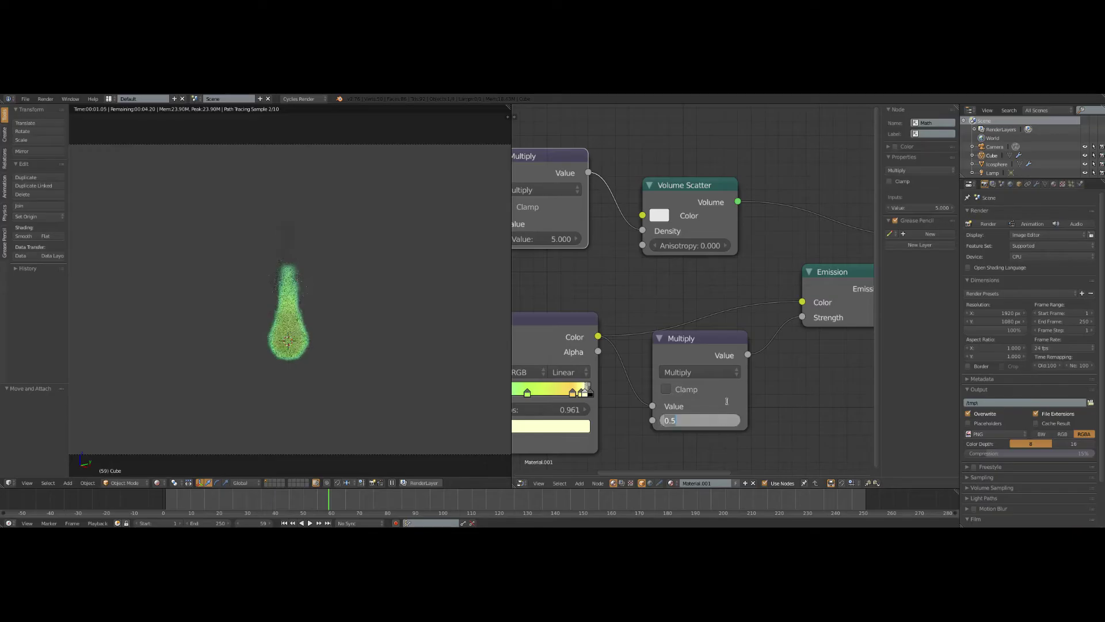
type("5.0")
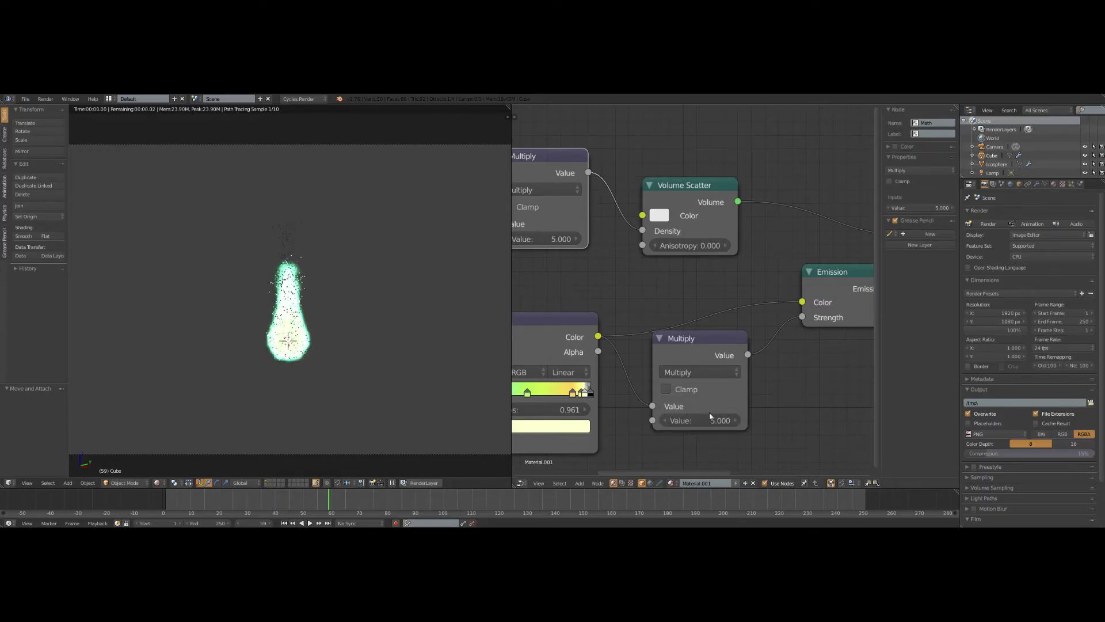
type("2")
key("Return")
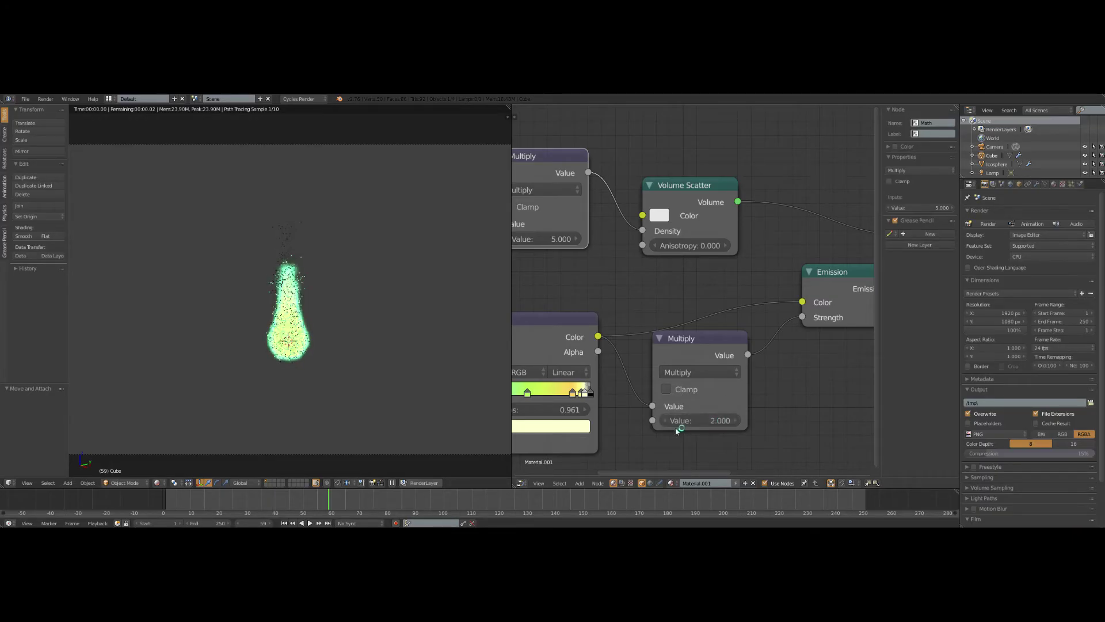
Step: Try feeding the Multiply node's Value into the Emission Color input, and reconnect the ColorRamp's Color output there
scroll(675, 424, "down", 1)
middle_click_drag(672, 421, 709, 376)
scroll(726, 345, "up", 2)
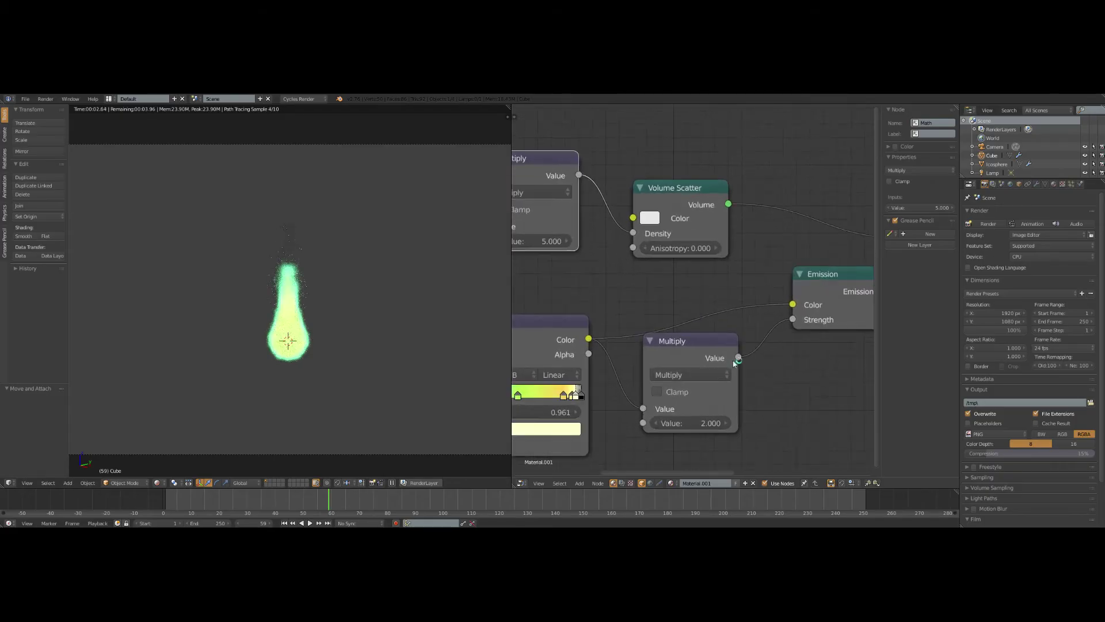
left_click_drag(739, 357, 789, 305)
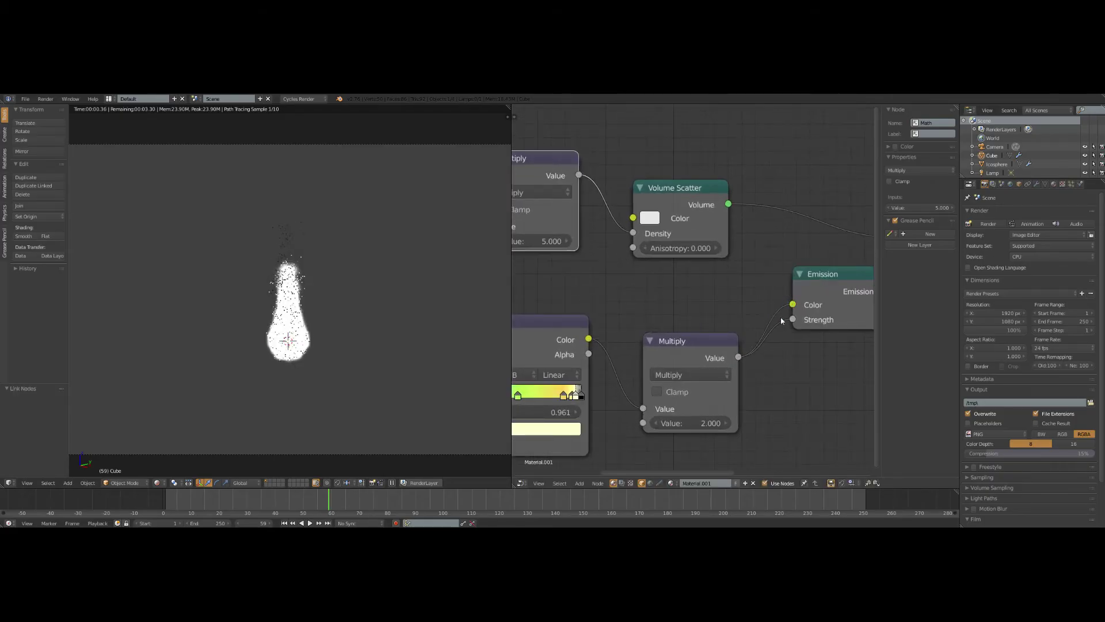
left_click_drag(589, 339, 794, 304)
Step: Lower the alpha of the mint-green ColorRamp stop at position 0.283 to make it semi-transparent
middle_click_drag(667, 385, 762, 316)
scroll(757, 370, "up", 4)
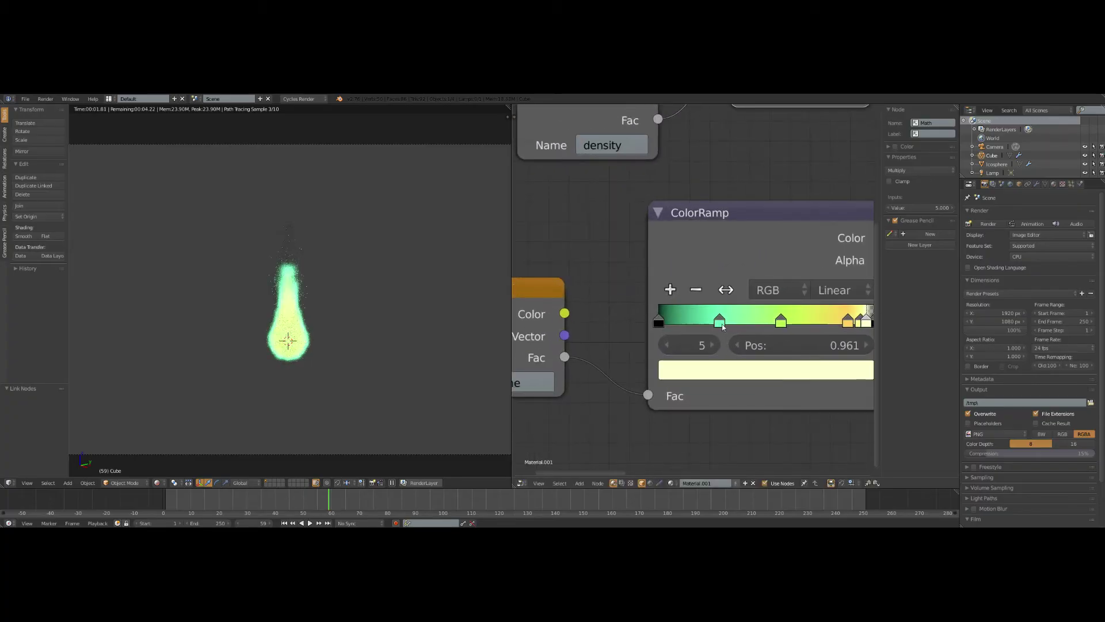
left_click(720, 321)
left_click(696, 369)
left_click(769, 341)
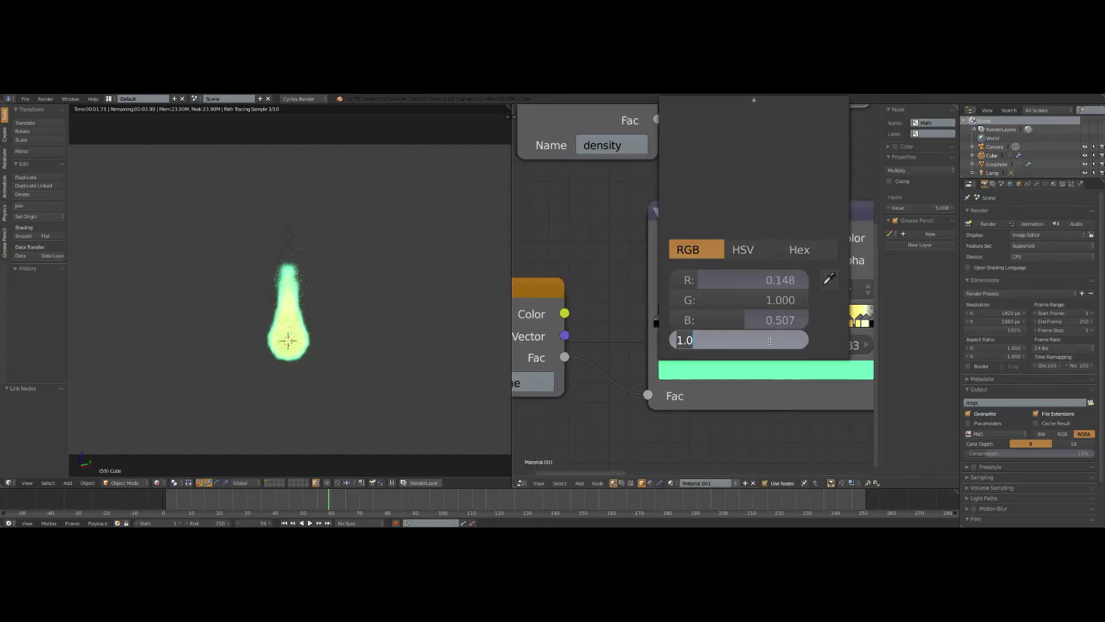
key("Return")
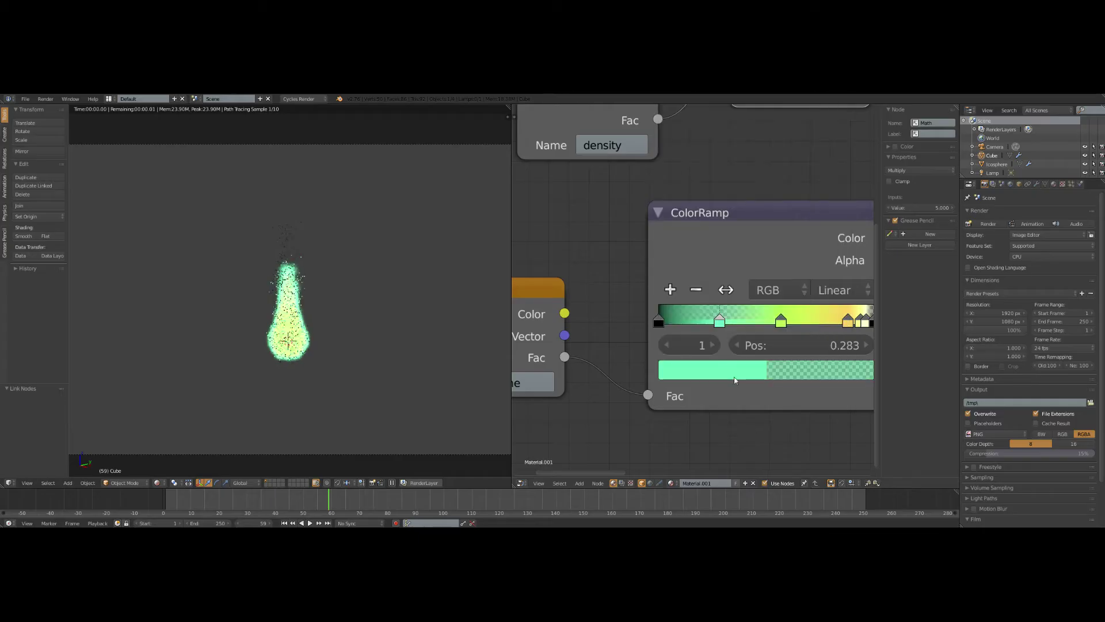
Step: Set the alpha of the yellow-green ColorRamp stop at position 0.566 to 0.5
left_click(780, 320)
left_click(741, 365)
left_click(753, 341)
type("0.5")
key("Return")
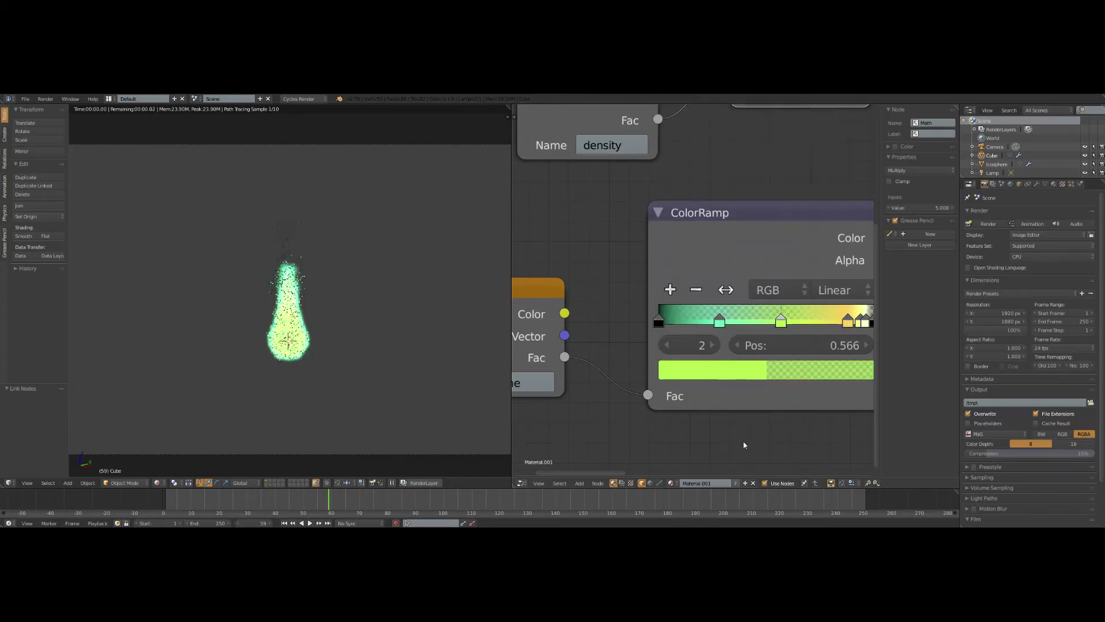
Step: Set the alpha of the orange-yellow ColorRamp stop to 0.8
middle_click_drag(777, 363, 669, 399)
left_click_drag(725, 342, 686, 344)
left_click(734, 344)
left_click(695, 344)
left_click(630, 390)
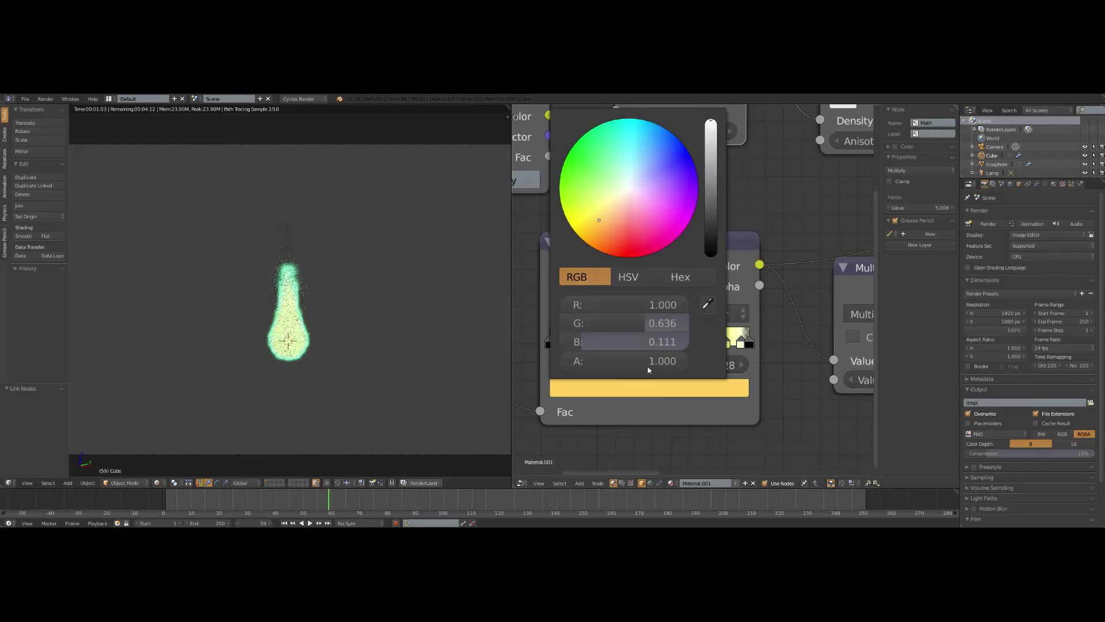
left_click(689, 360)
type(".8")
key("Return")
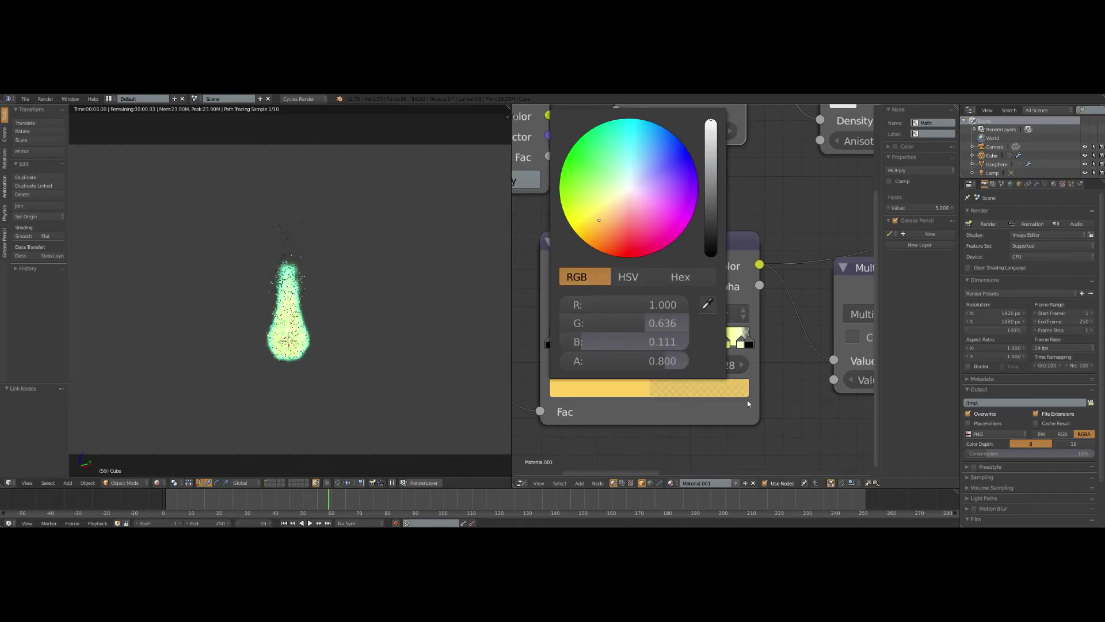
Step: Set the alpha of the pale yellow ColorRamp stop at position 0.881 to 0.8
left_click(725, 344)
left_click(647, 395)
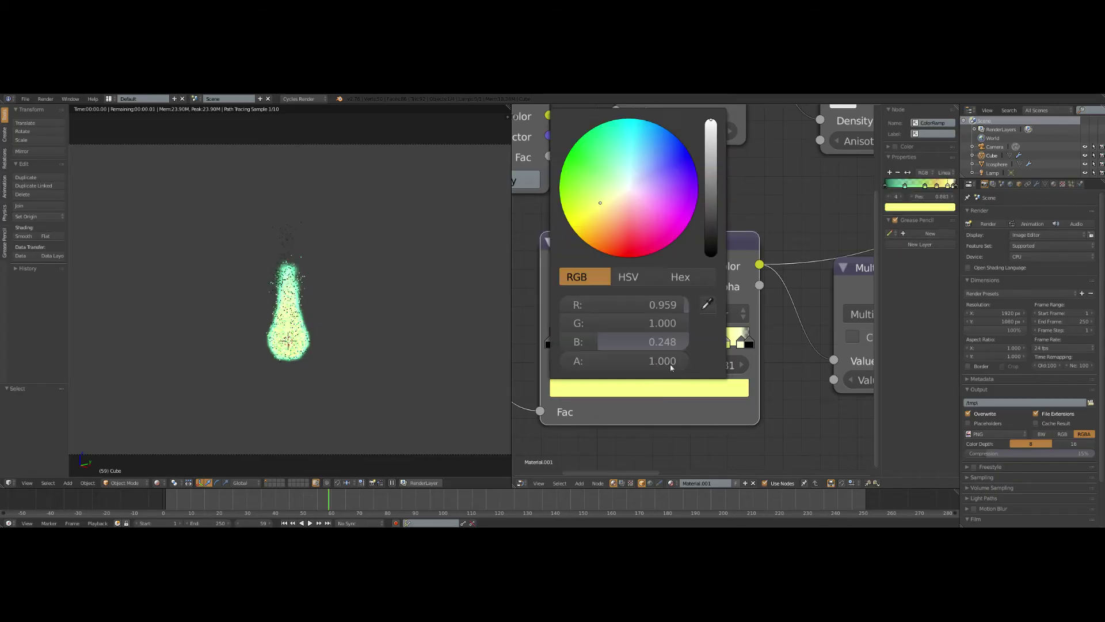
left_click(662, 360)
type(".8")
key("Return")
scroll(664, 319, "down", 3)
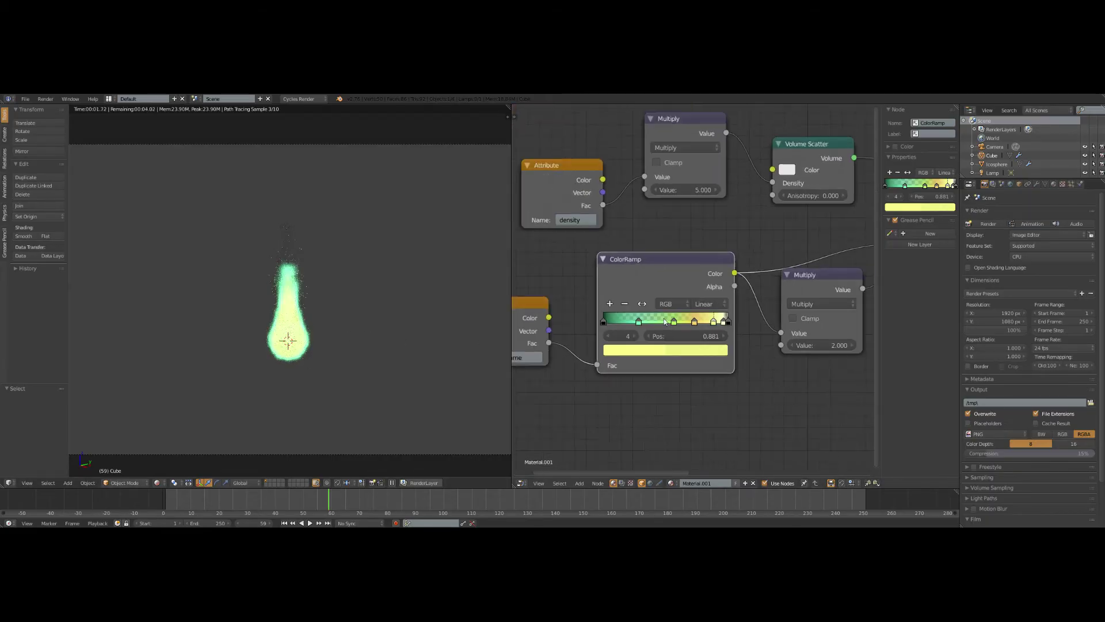
Step: Inspect the rendered flame up close, and set the 3D viewport shading back to Solid
middle_click_drag(664, 319, 617, 375)
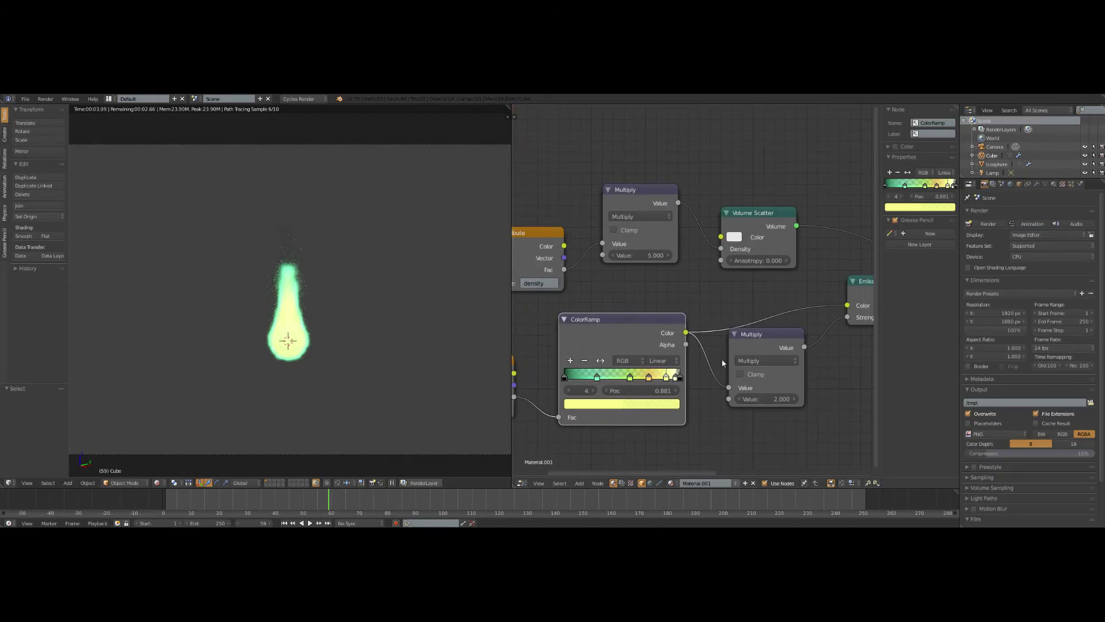
middle_click_drag(721, 356, 684, 387)
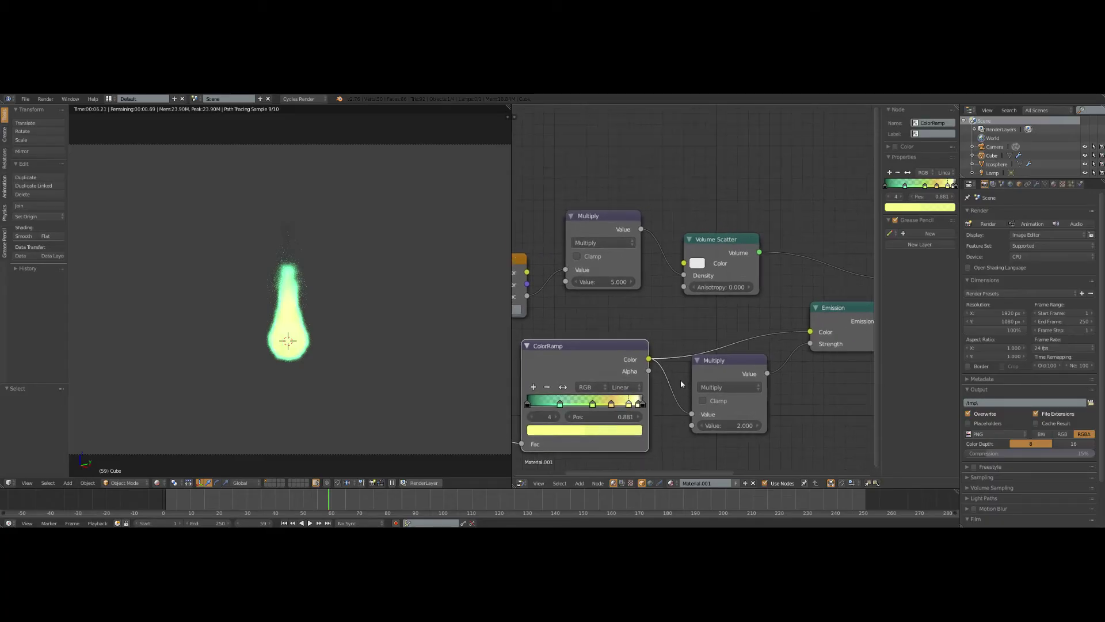
scroll(282, 371, "down", 1)
middle_click_drag(283, 371, 345, 366)
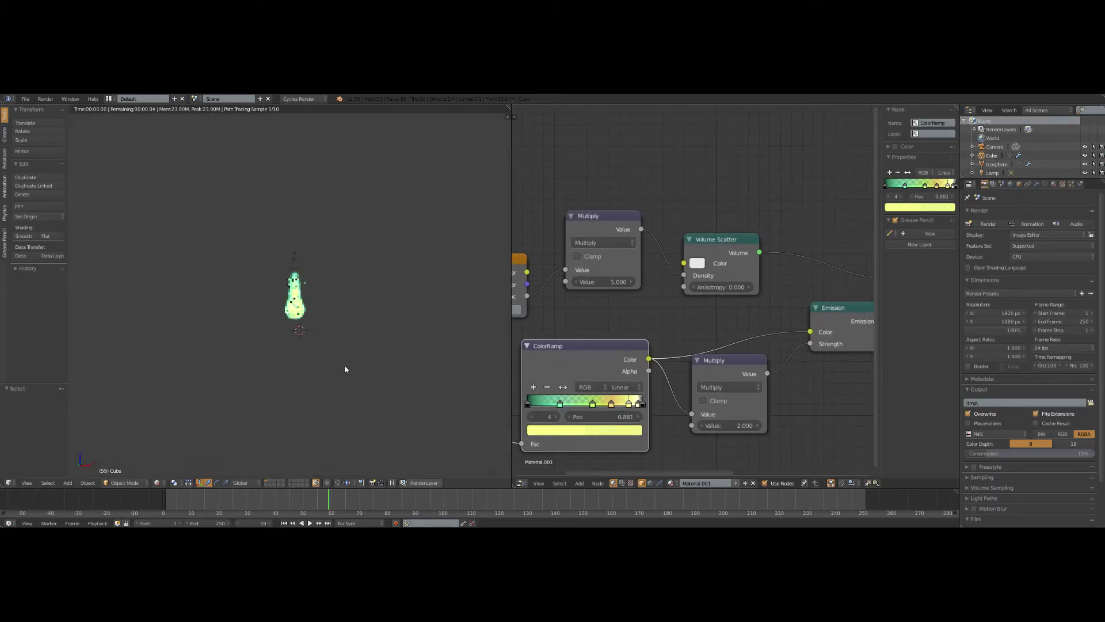
scroll(318, 388, "up", 4)
left_click(157, 482)
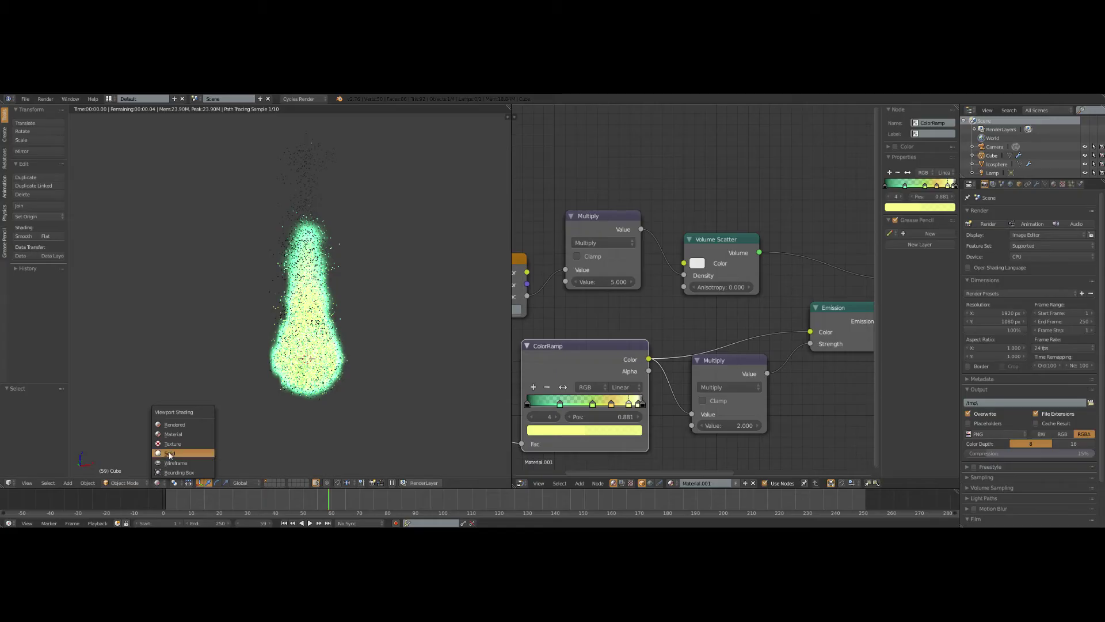
left_click(169, 453)
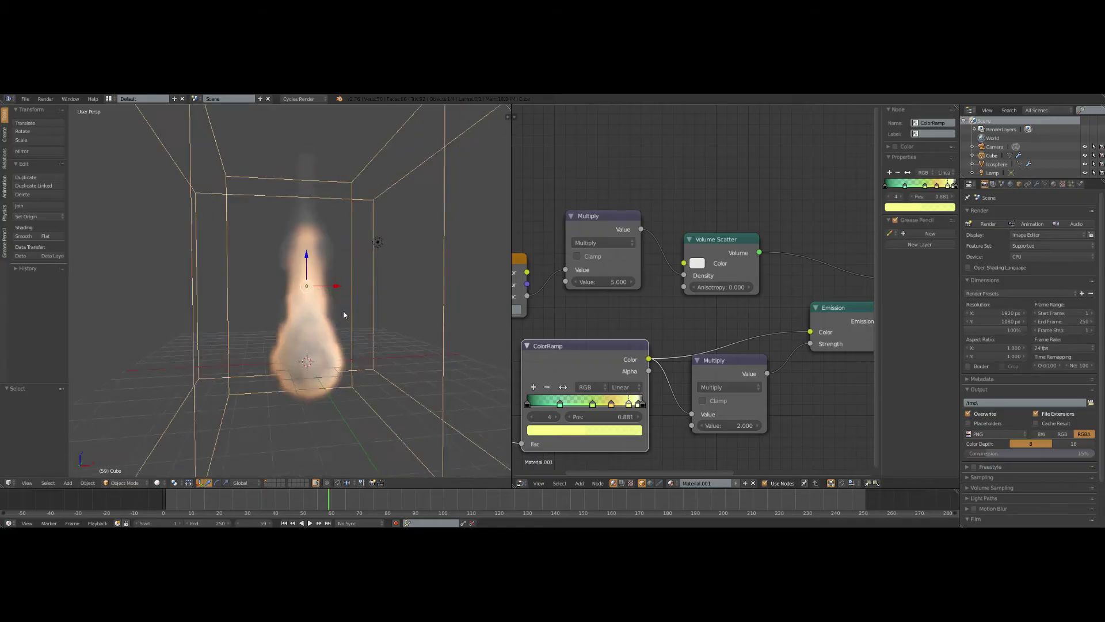
Step: Open the domain cube's smoke physics settings and expand the Smoke Flames section
left_click(1080, 185)
middle_click_drag(451, 361, 298, 361)
scroll(298, 388, "up", 5)
scroll(300, 389, "down", 4)
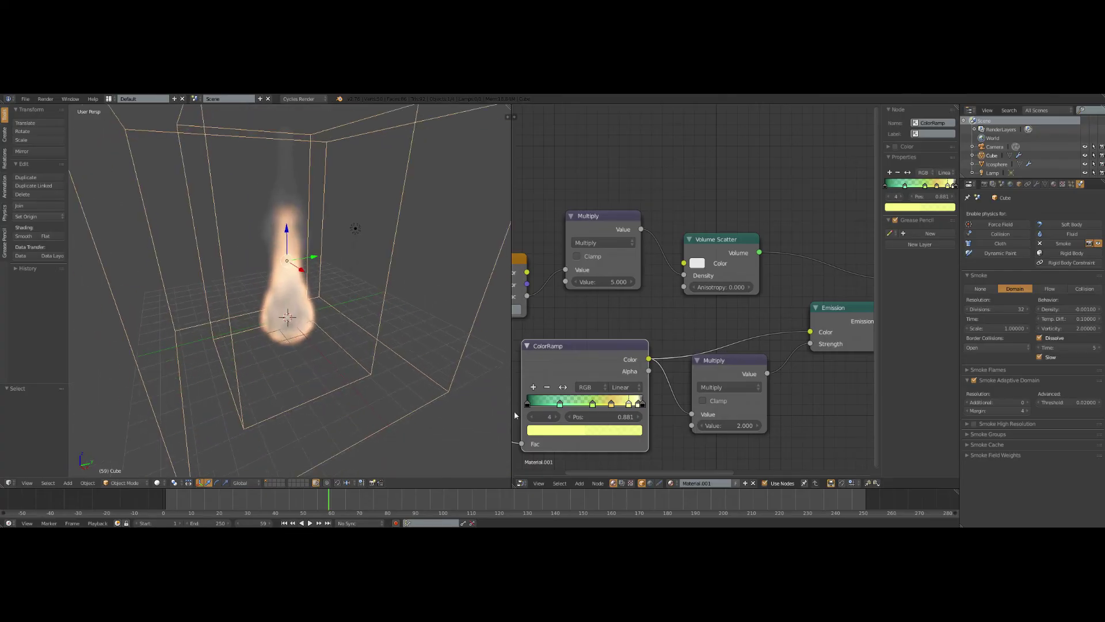
left_click(966, 372)
scroll(362, 371, "down", 4)
middle_click_drag(363, 372, 340, 366)
scroll(341, 366, "up", 7)
Step: Set the Smoke Flames reaction Speed of the domain to 1.0
left_click(1003, 400)
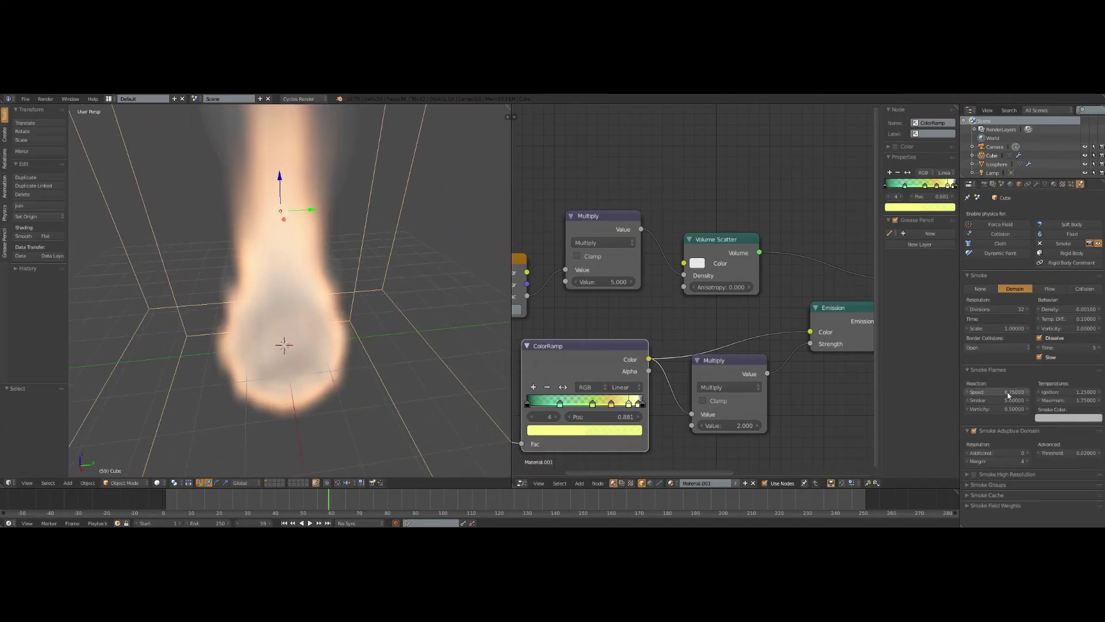
left_click(1007, 393)
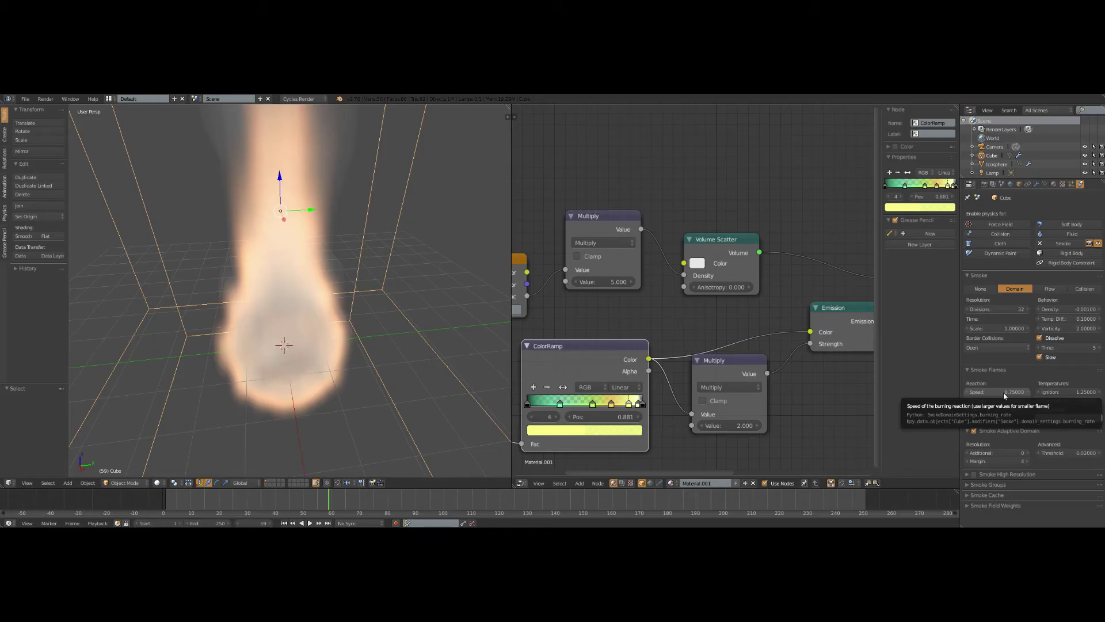
left_click(1002, 392)
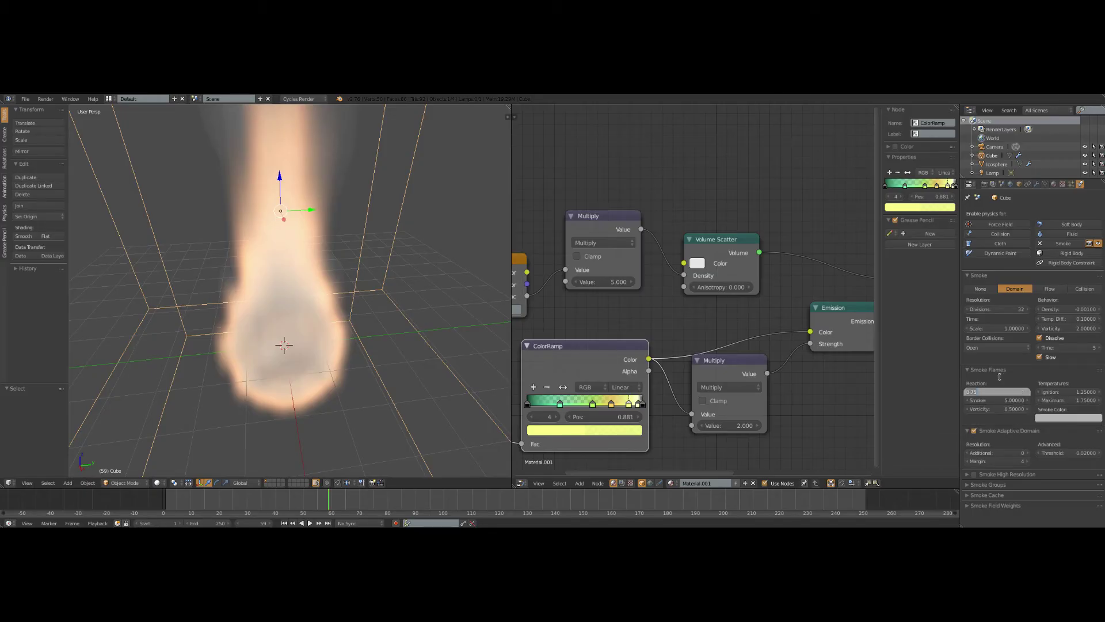
type("1")
key("Return")
scroll(352, 261, "down", 5)
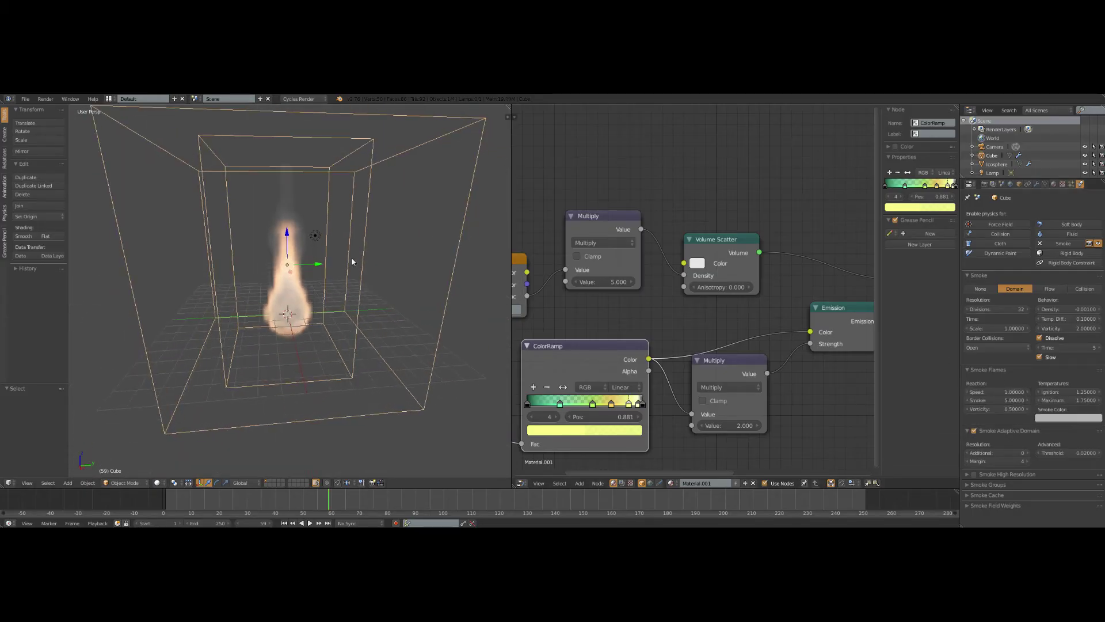
Step: Replay the fire simulation from the first frame and stop it around frame 60
middle_click_drag(352, 258, 352, 261)
left_click(285, 524)
left_click(311, 523)
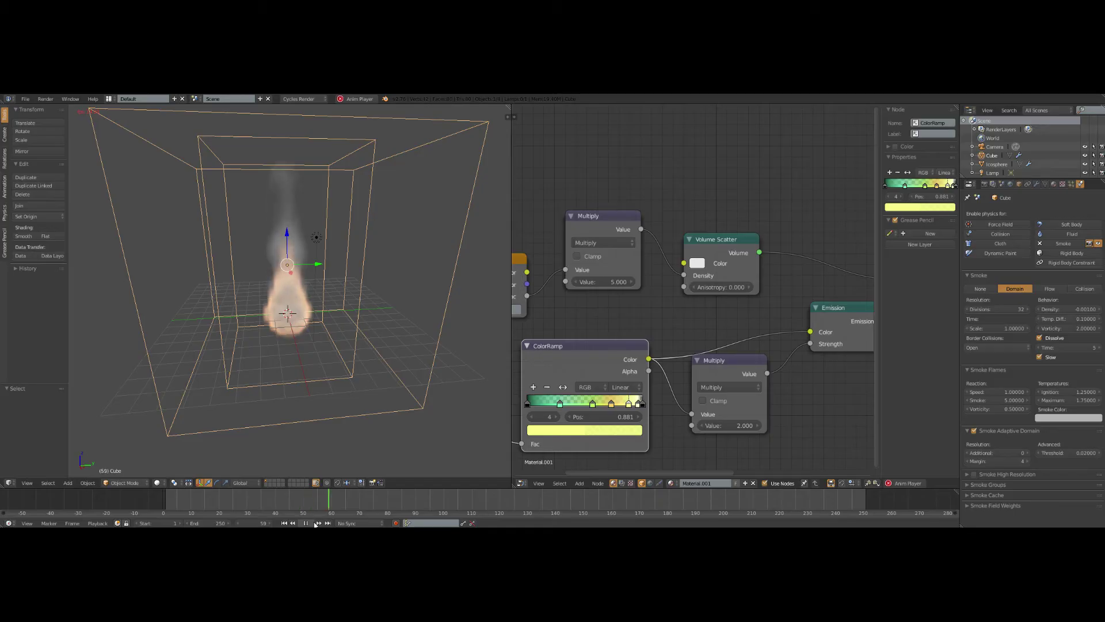
left_click(306, 524)
Step: Preview the flame through the camera with Rendered viewport shading
key("KP_0")
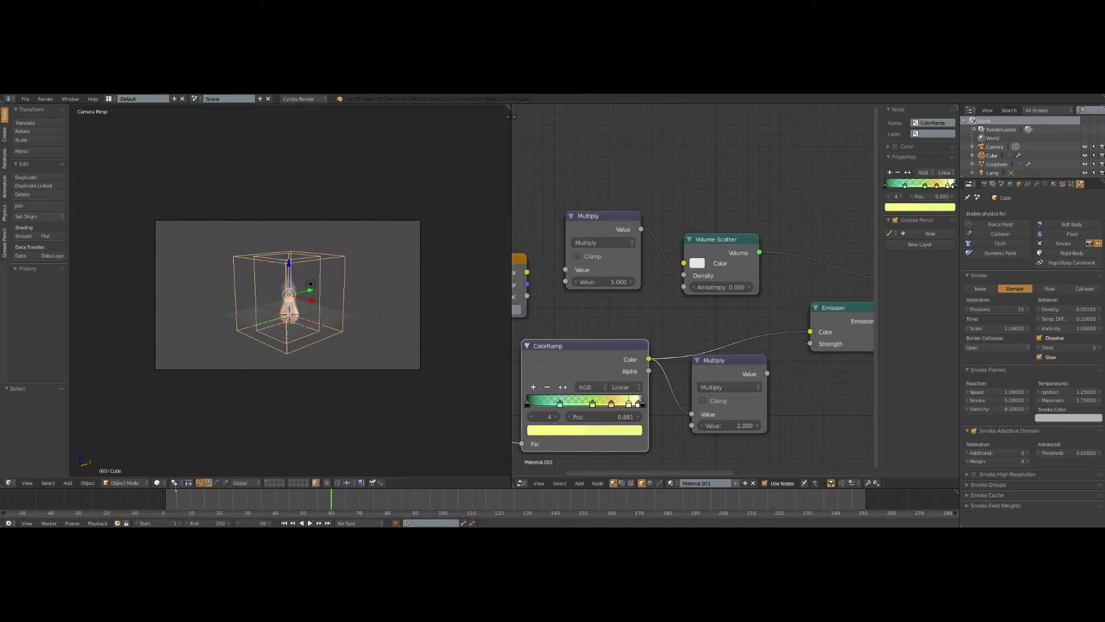
left_click(158, 483)
left_click(180, 419)
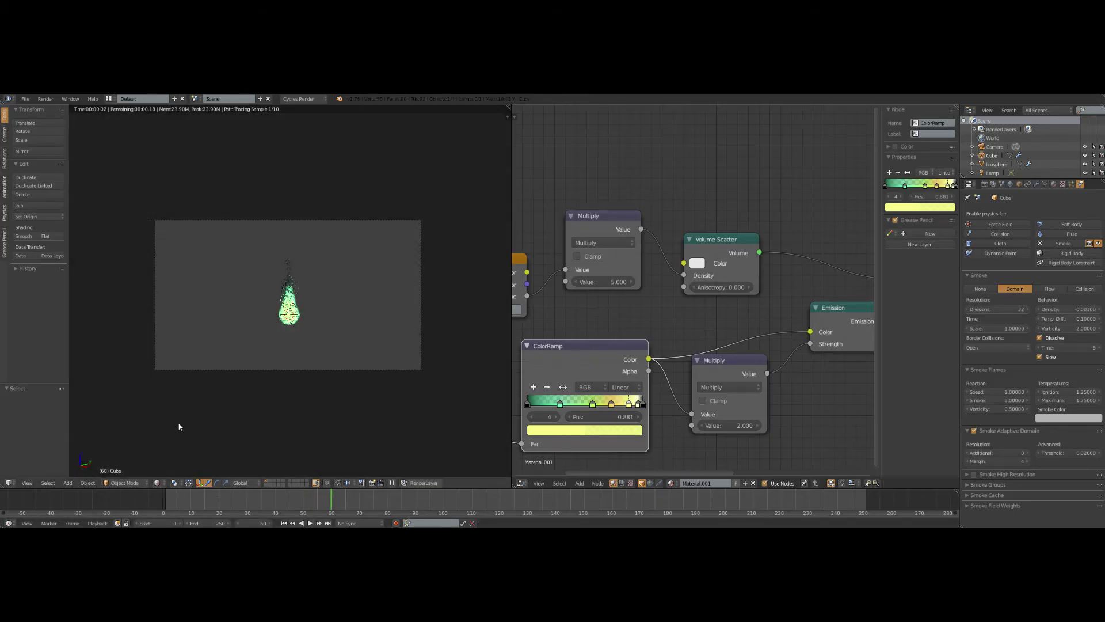
scroll(180, 420, "down", 4)
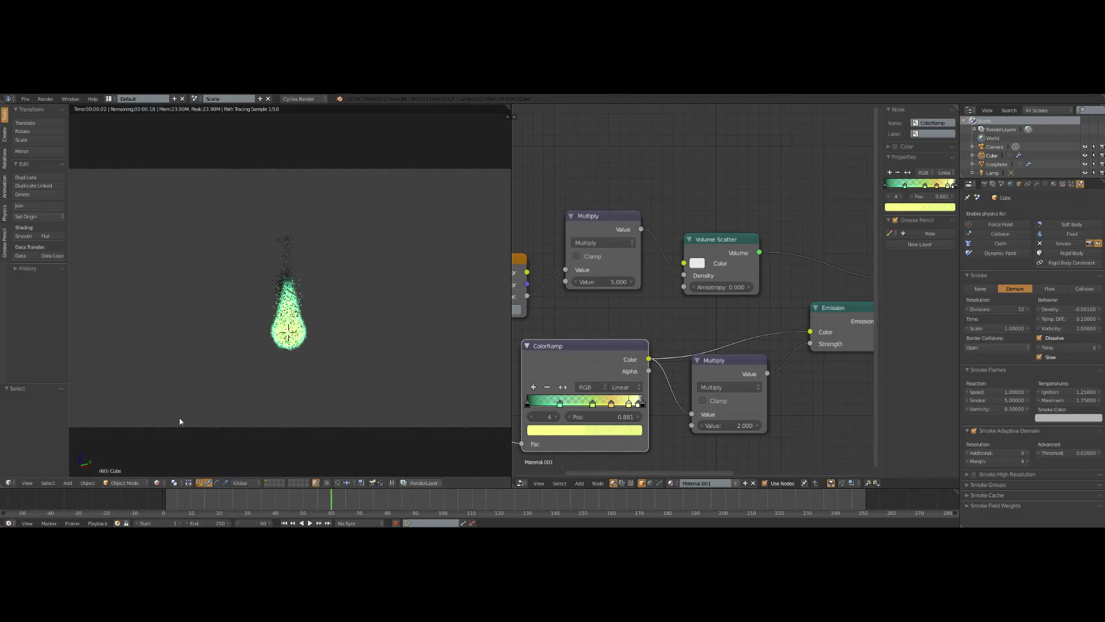
Step: Return to Solid shading, select the icosphere emitter, and set its smoke flow source Volume to 1.0
left_click(166, 487)
left_click(180, 455)
right_click(288, 333)
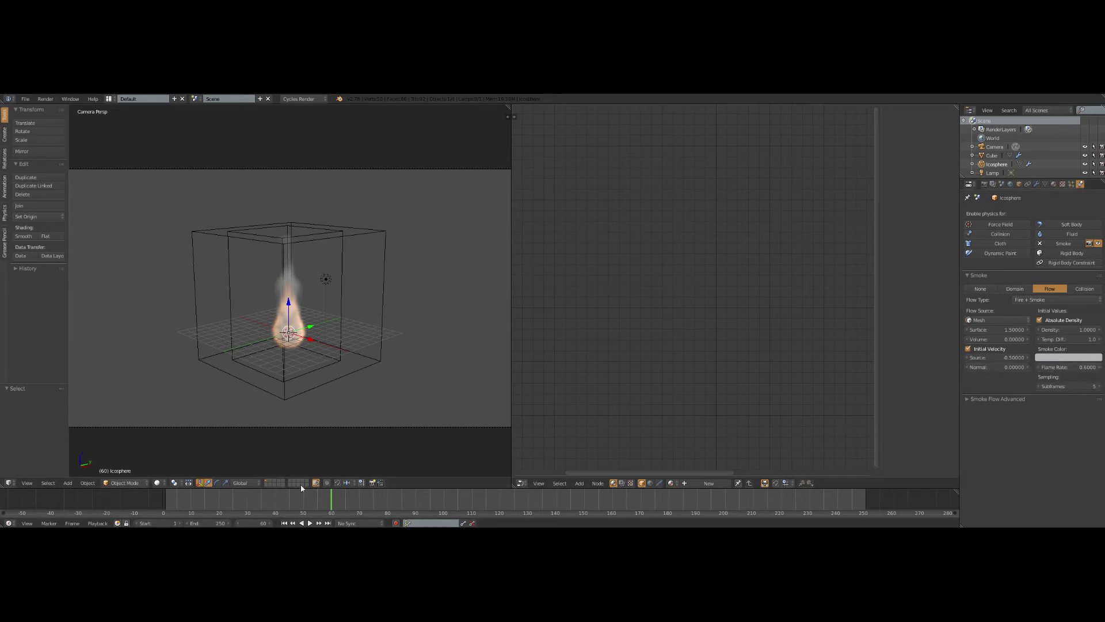
left_click_drag(997, 339, 1029, 339)
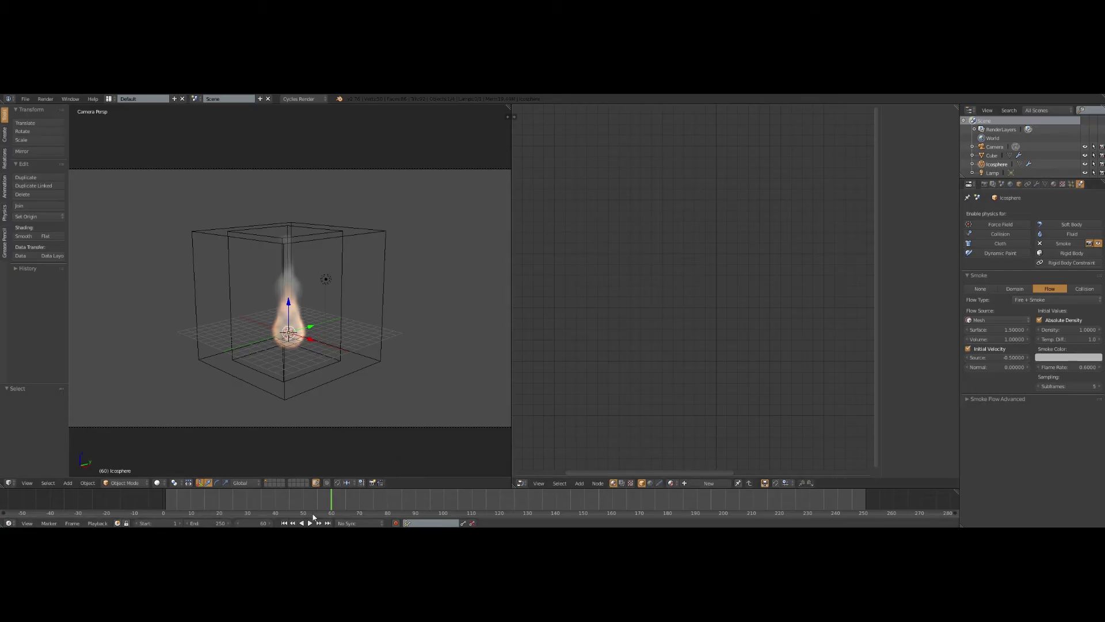
Step: Replay the simulation from the first frame, stop around frame 42, and preview it with Rendered shading
left_click(285, 523)
left_click(310, 524)
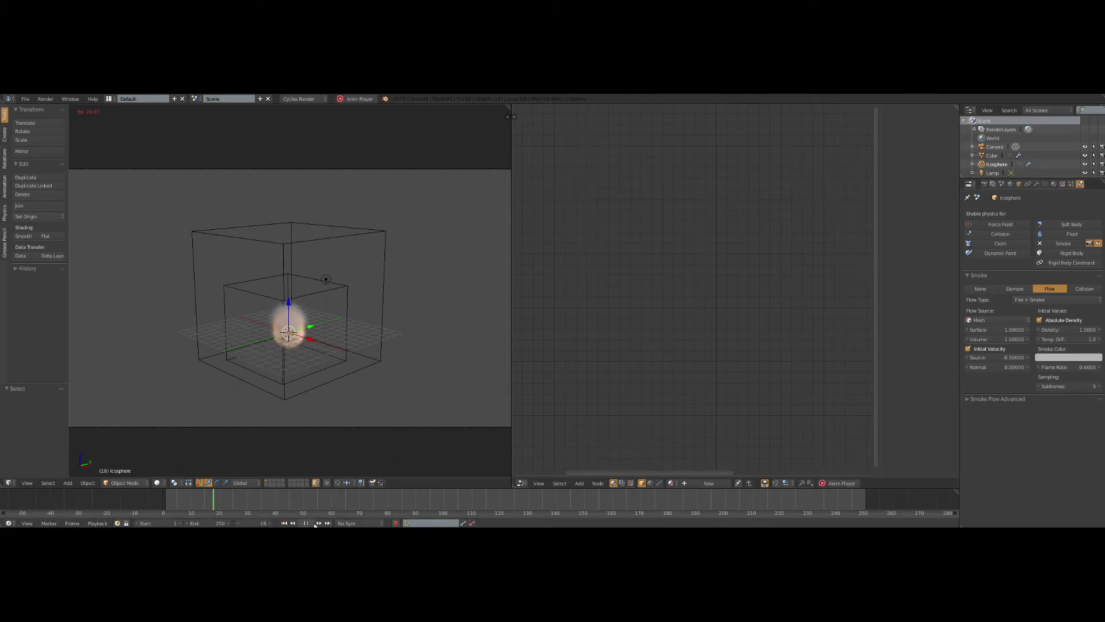
left_click(306, 523)
left_click(157, 482)
left_click(187, 424)
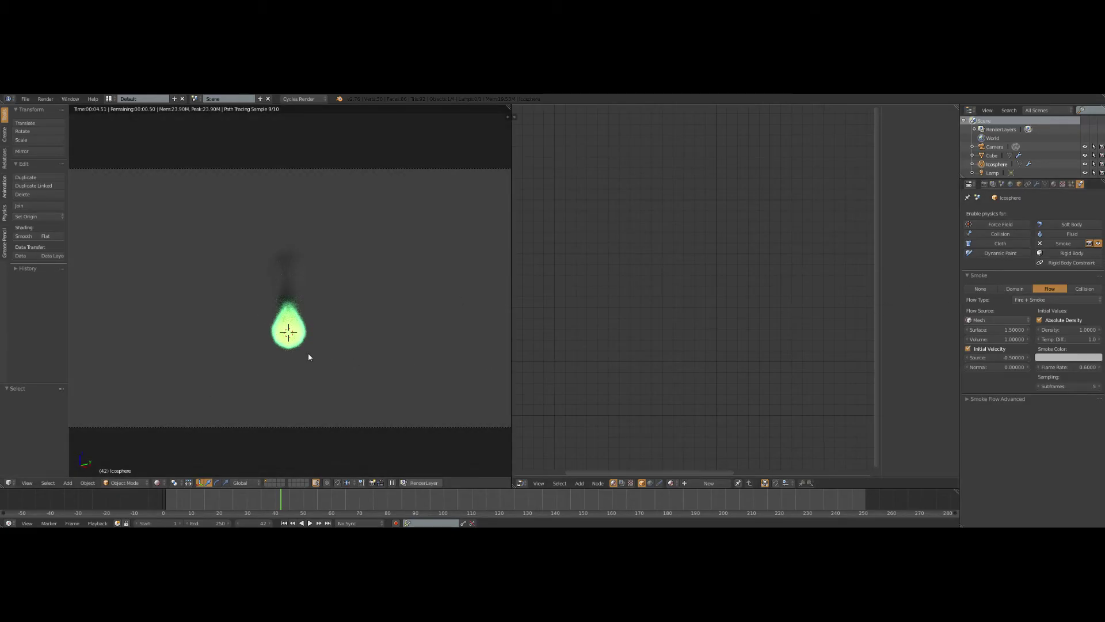
Step: Set the viewport shading to Solid and join the node editor area into the 3D view
left_click(159, 483)
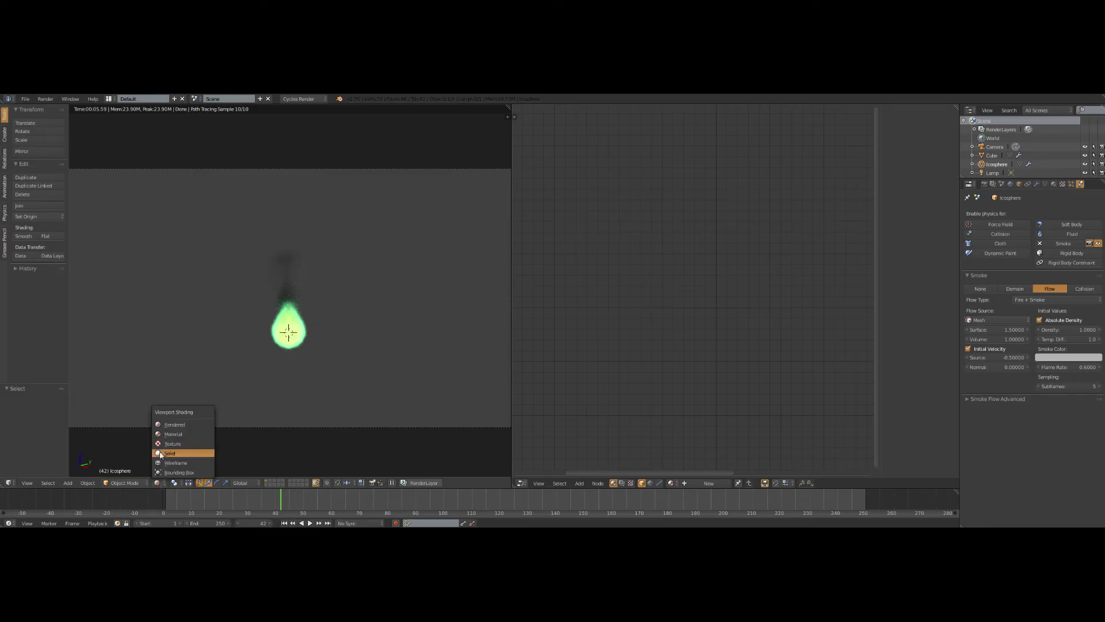
left_click(161, 450)
scroll(273, 313, "down", 6)
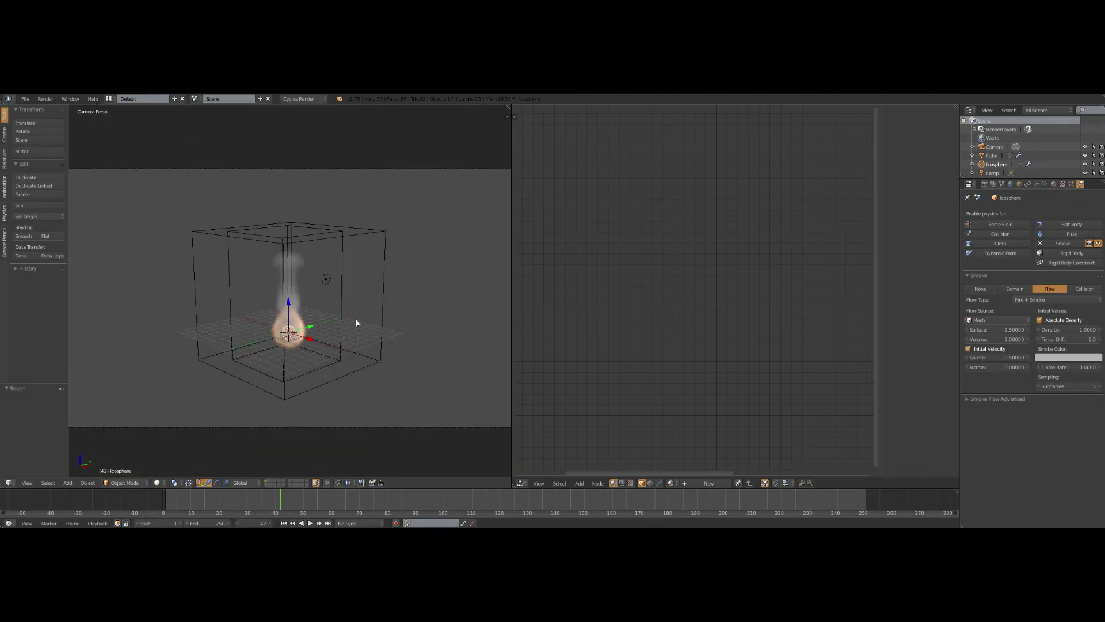
scroll(357, 323, "up", 1)
middle_click_drag(382, 329, 355, 334, "shift")
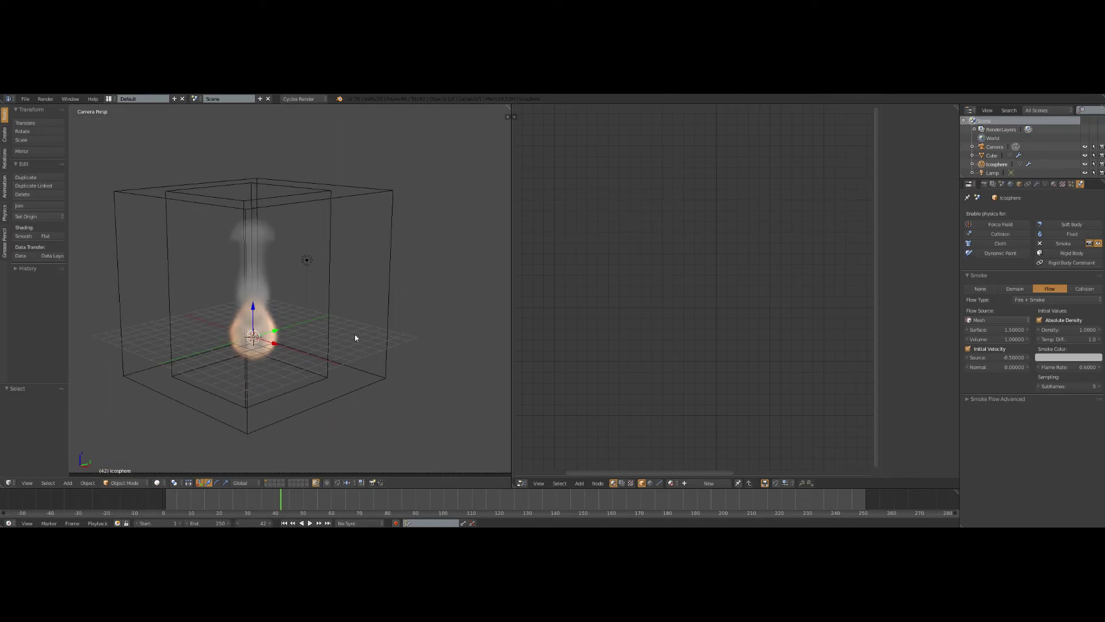
scroll(367, 389, "down", 4)
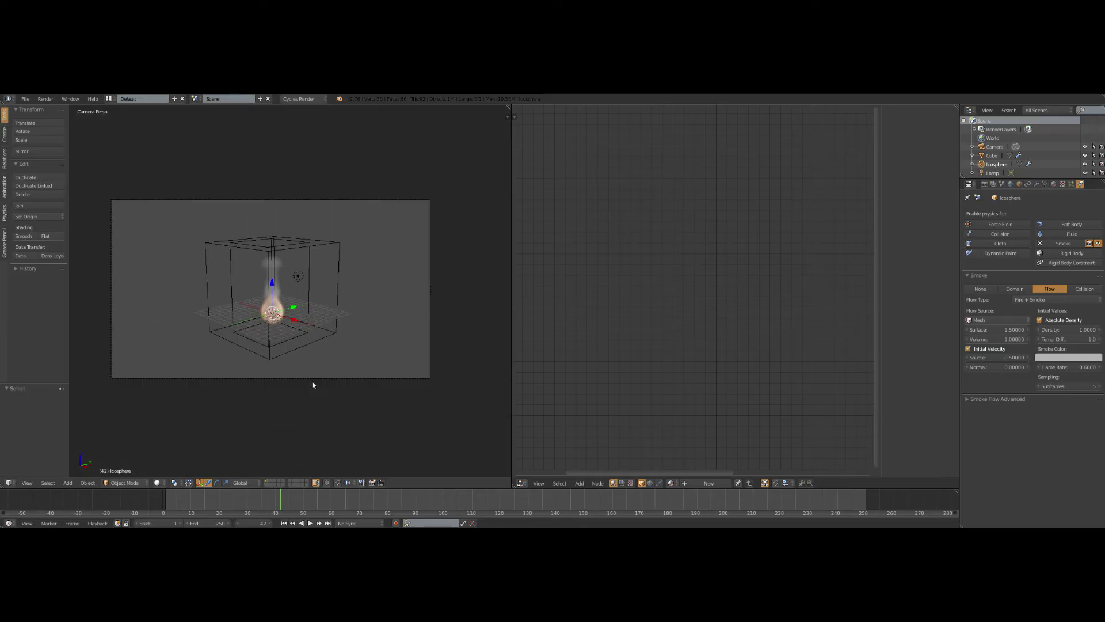
middle_click_drag(430, 326, 434, 329, "shift")
left_click_drag(511, 114, 555, 125)
middle_click_drag(506, 320, 505, 317, "shift")
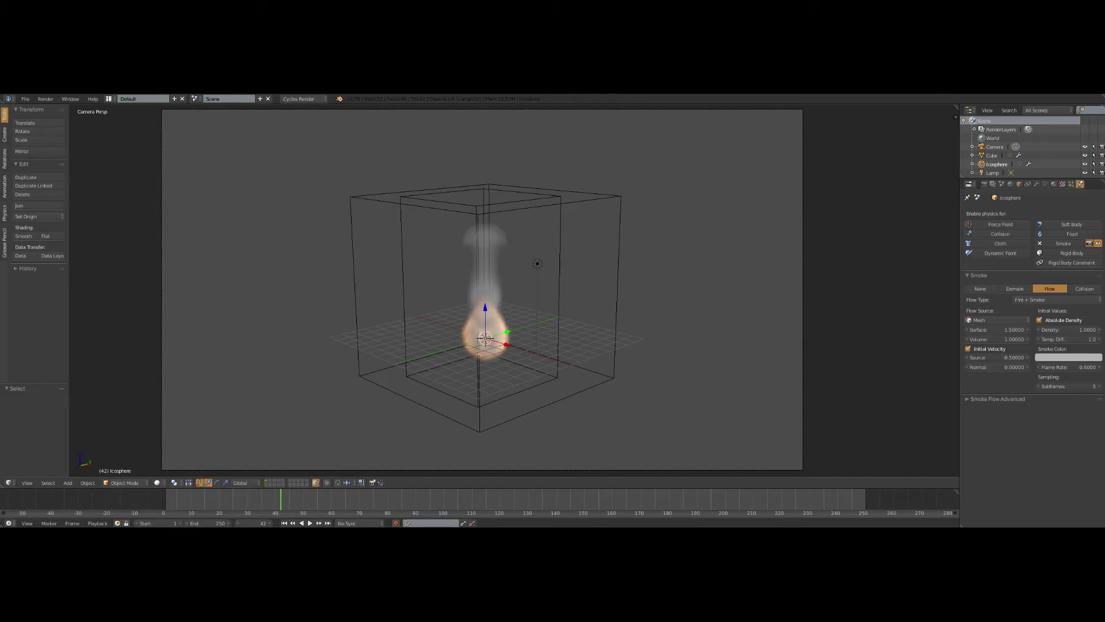
Step: Leave the camera view and add a cube mesh at the scene's origin
middle_click_drag(553, 362, 482, 323)
scroll(518, 325, "up", 4)
mouse_move(557, 332)
middle_mouse_down("shift")
mouse_move(519, 315)
mouse_move(361, 382)
middle_mouse_up("shift")
left_click(157, 483)
middle_click_drag(459, 412, 487, 409)
scroll(485, 361, "up", 2)
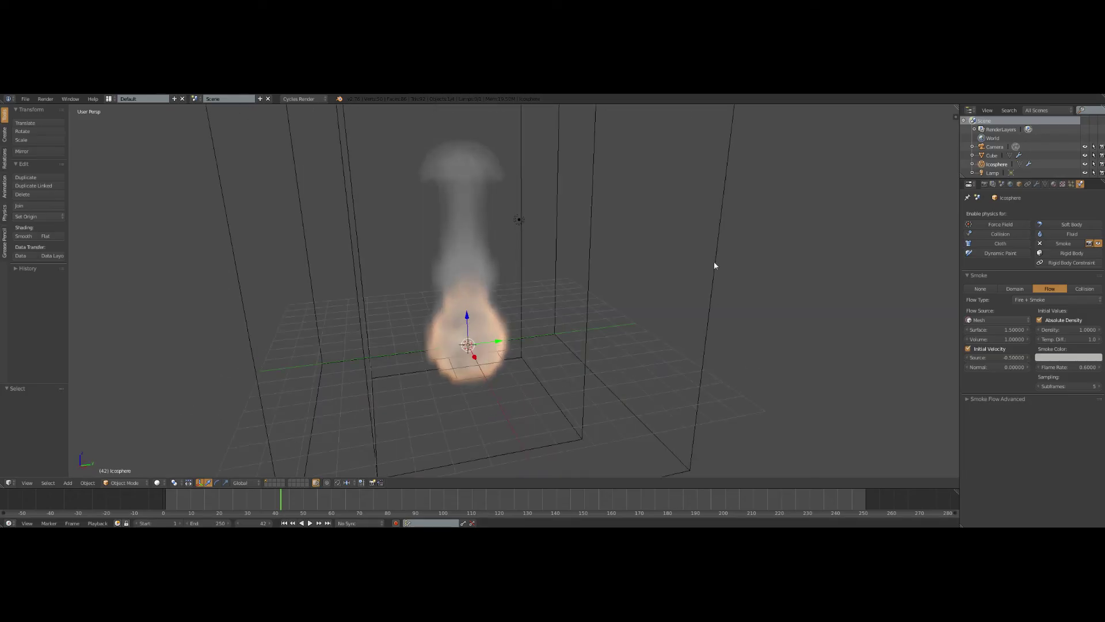
scroll(401, 319, "down", 3)
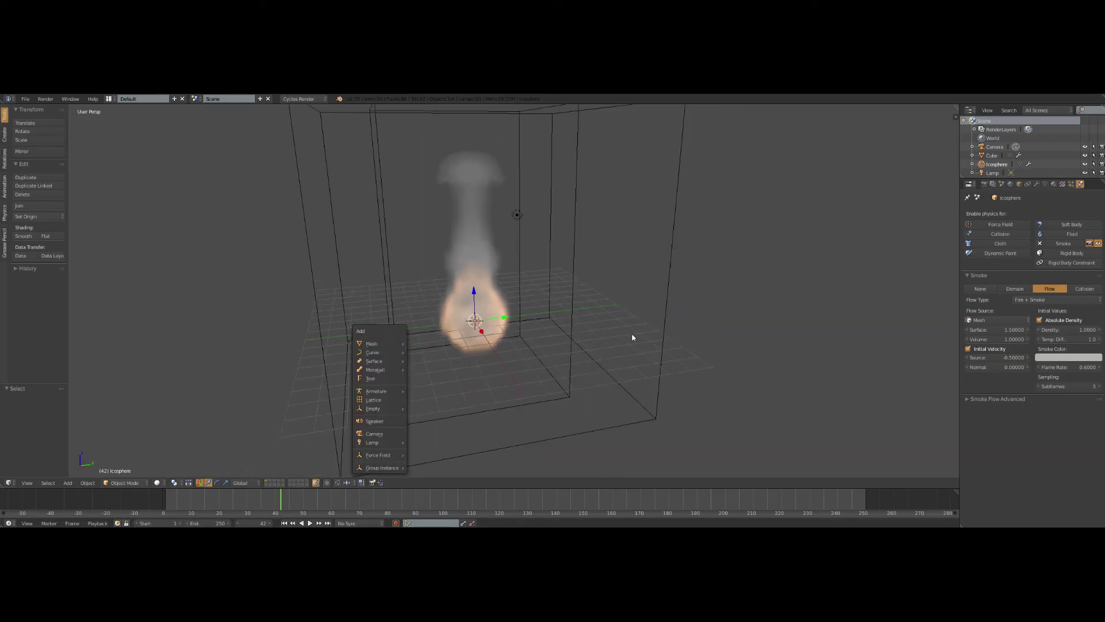
scroll(572, 318, "down", 3)
key("shift+a")
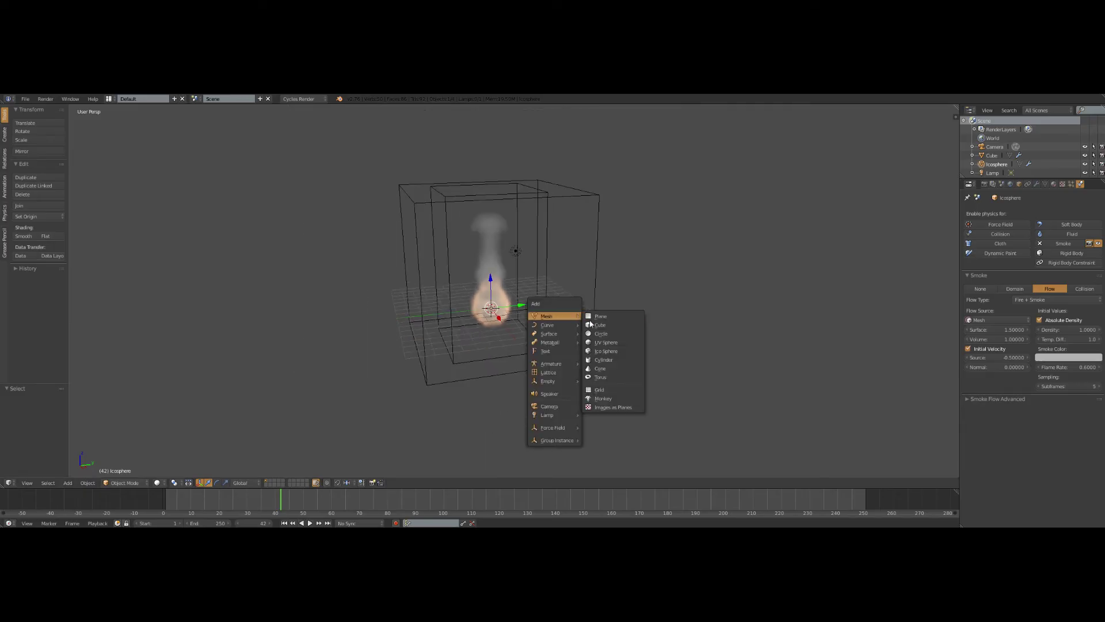
left_click(592, 326)
scroll(530, 329, "up", 2)
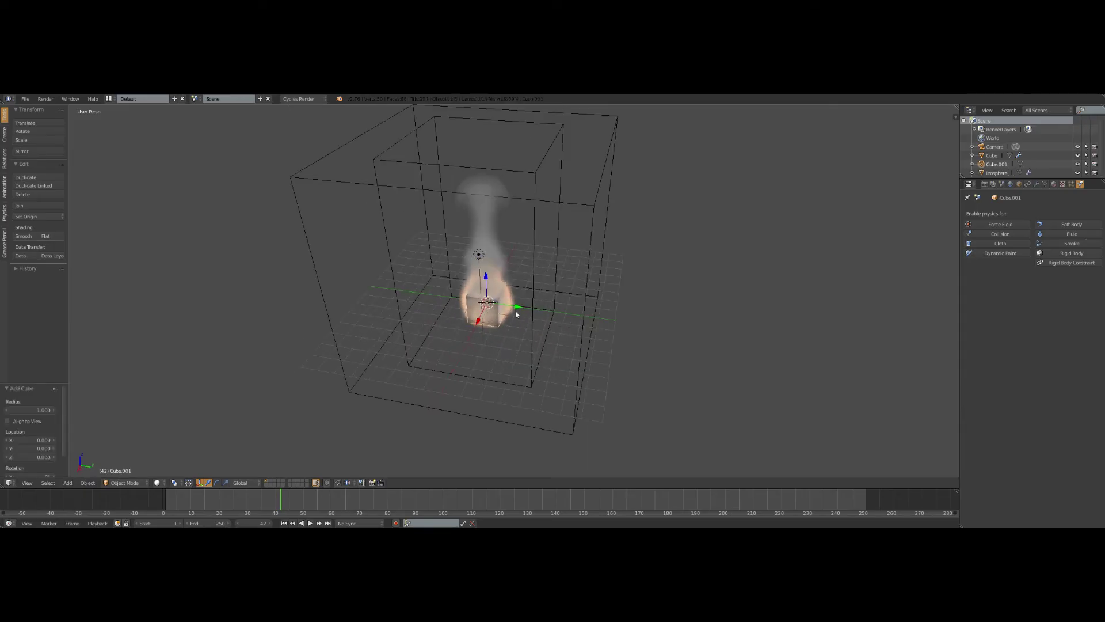
Step: Move the new cube about 10.25 units along Y, outside the smoke domain, and scale it down to a tiny size
key("g")
key("y")
left_click(678, 358)
key("s")
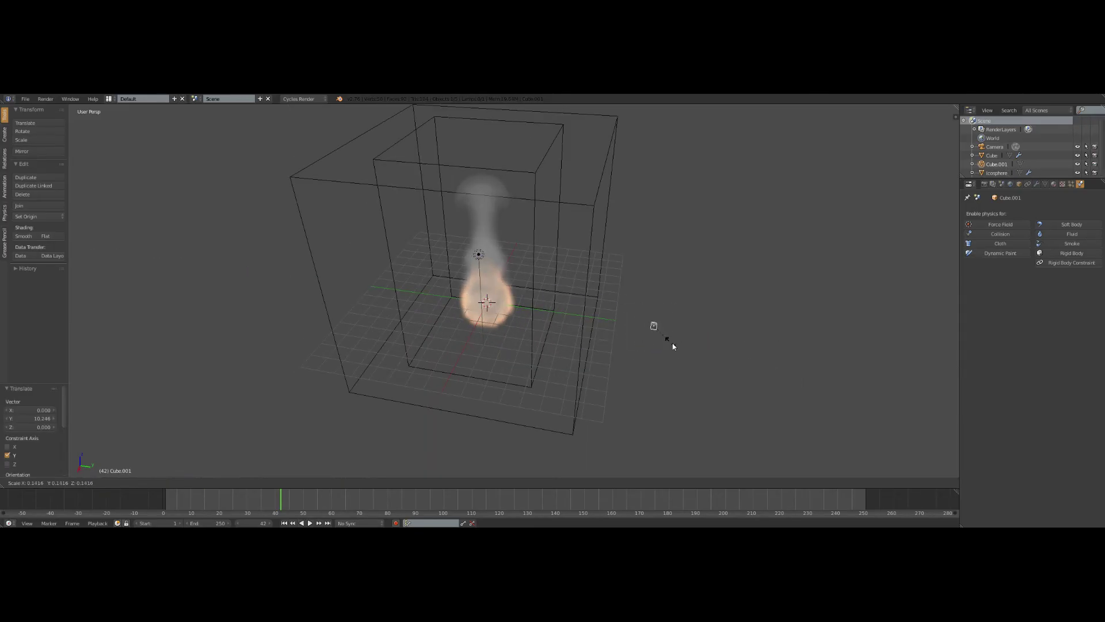
left_click(671, 352)
Step: Create a new material for the small cube
scroll(563, 323, "up", 5)
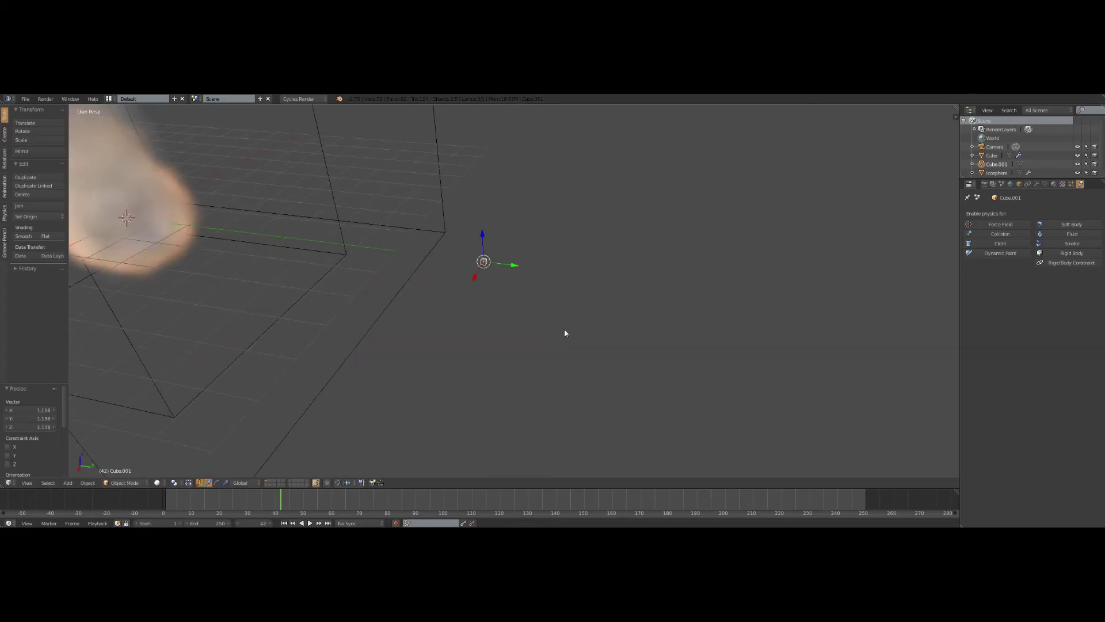
scroll(579, 312, "up", 2)
scroll(578, 311, "down", 2)
left_click(1054, 184)
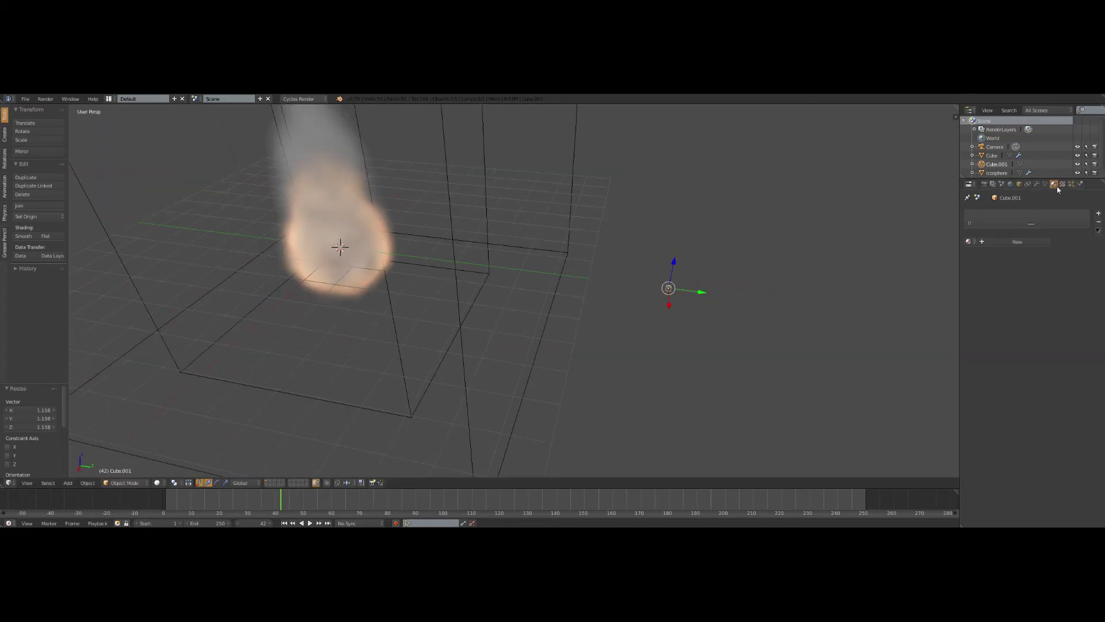
left_click(1028, 242)
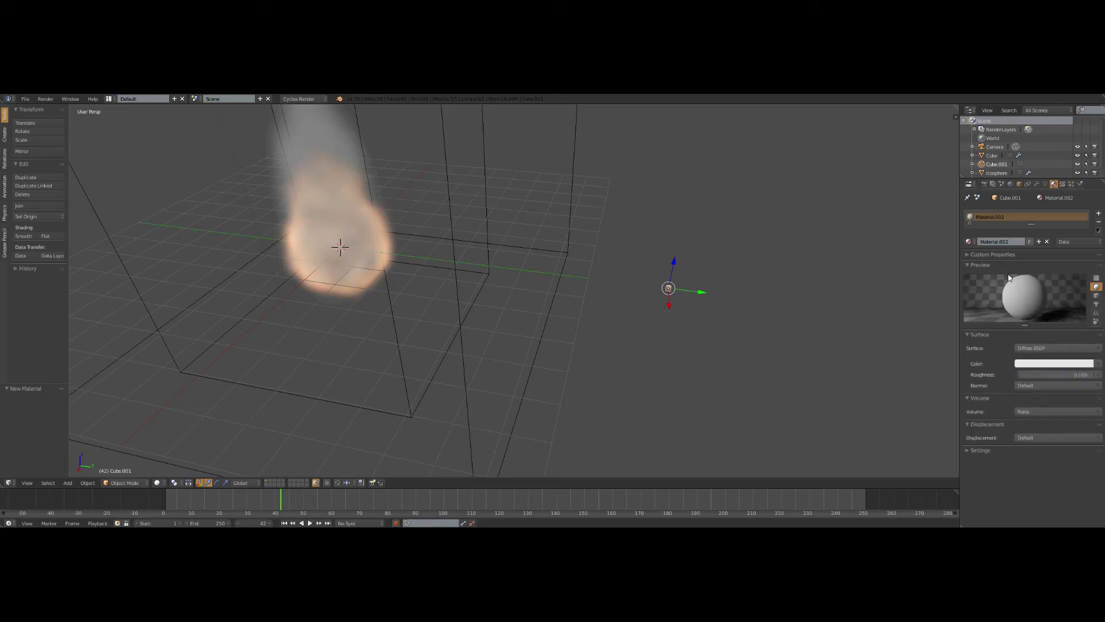
Step: Change the small cube's material surface to Emission and give it a bright light-green colour
left_click(1031, 348)
left_click(1026, 235)
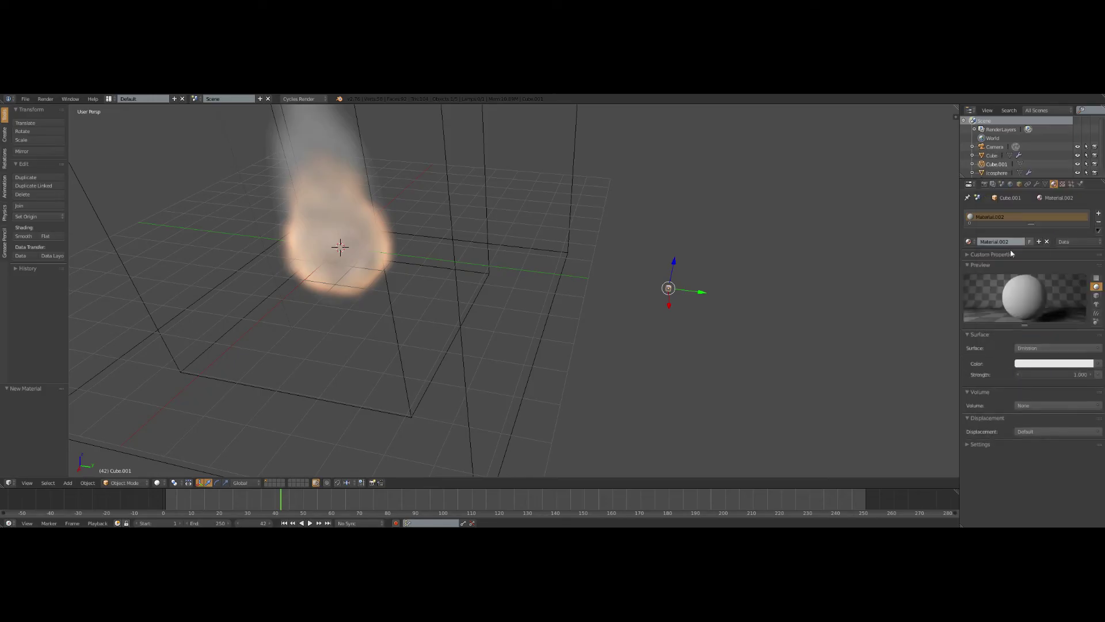
left_click(1054, 363)
left_click(1040, 264)
left_click_drag(1040, 263, 1028, 264)
Step: Add a particle system to the smoke domain cube and set its particle number to 15000
scroll(479, 286, "down", 3)
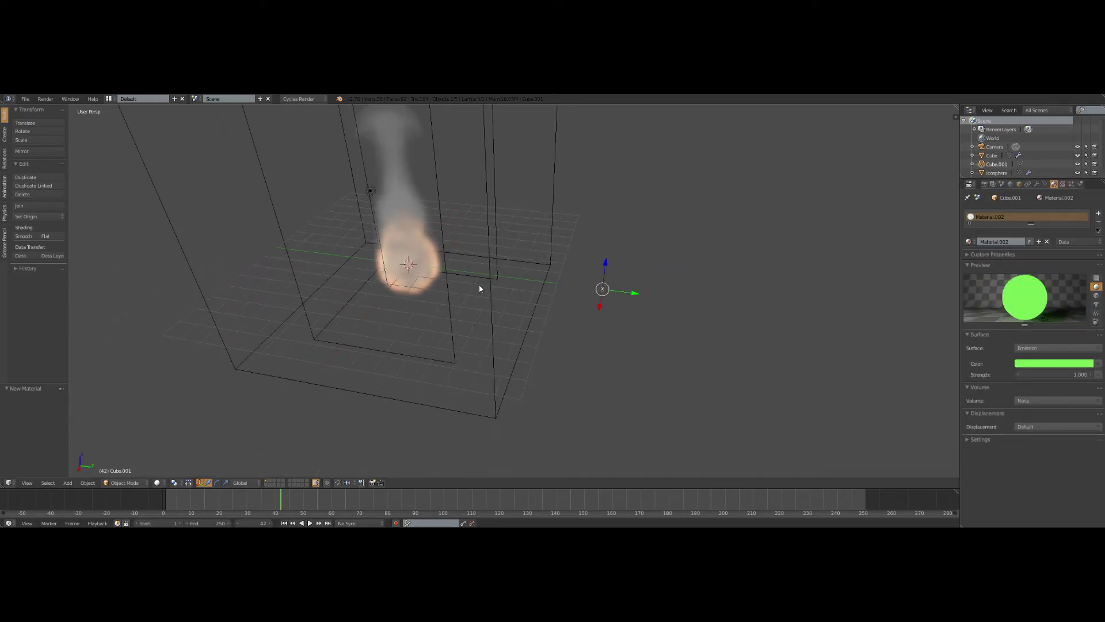
right_click(401, 281)
left_click(1081, 183)
left_click(1072, 183)
left_click(1091, 213)
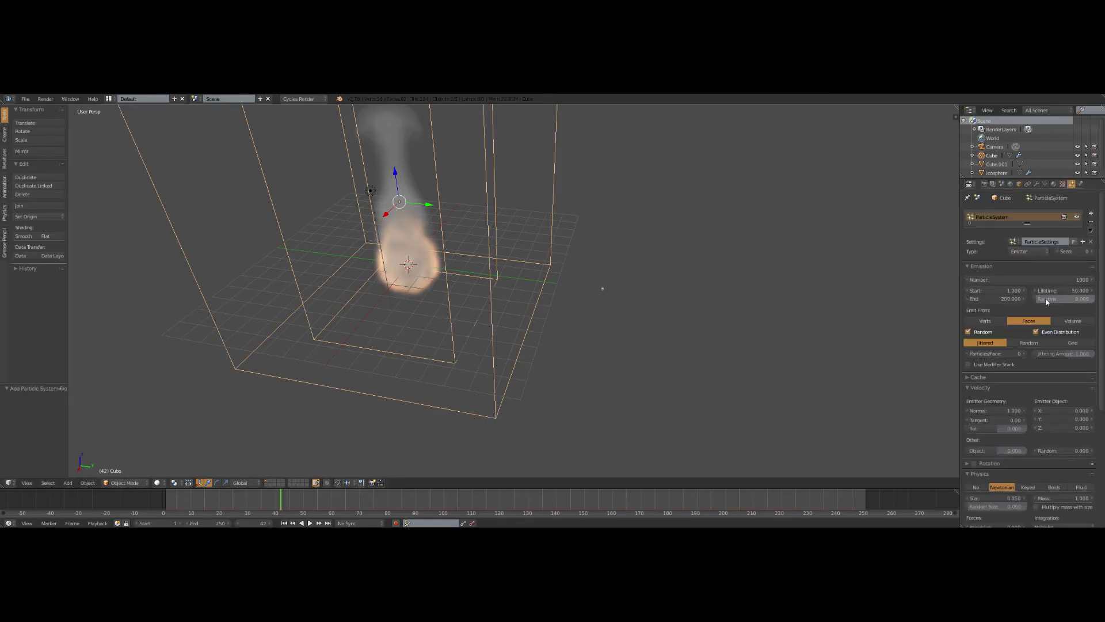
left_click(1068, 277)
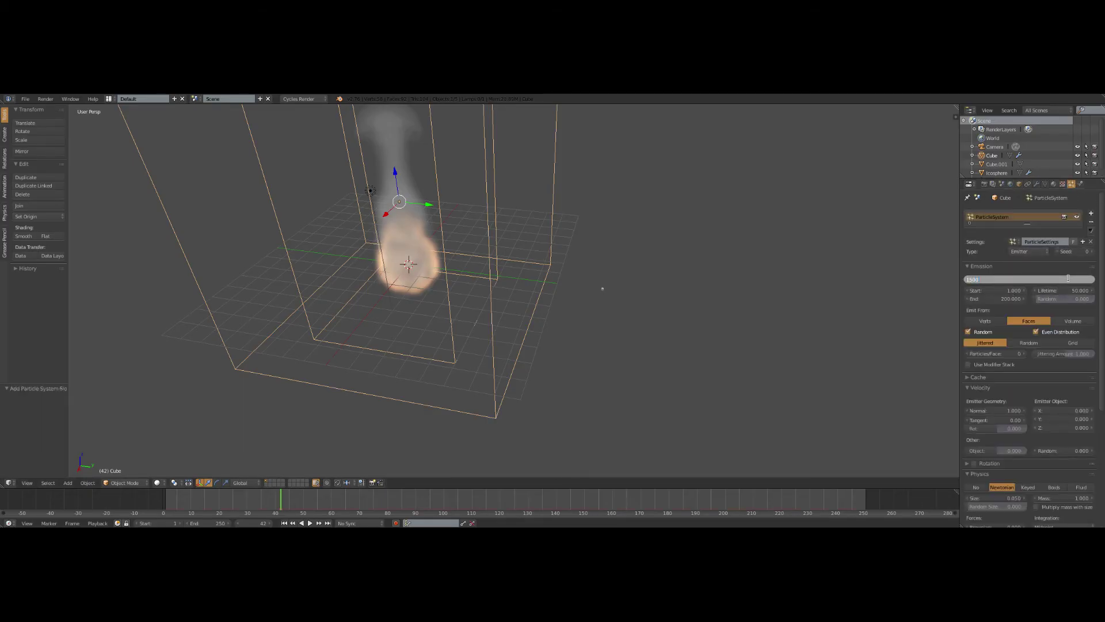
type("15000")
key("Return")
scroll(1032, 399, "down", 6)
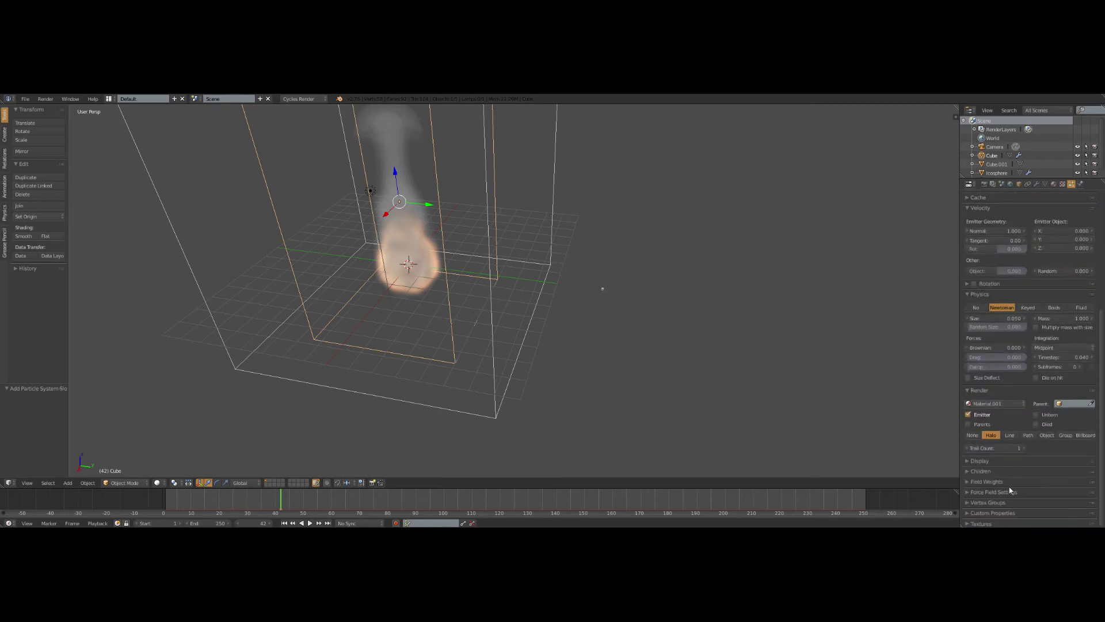
Step: Render the particles as the Cube.001 object and set their gravity field weight to a small negative value
left_click(987, 482)
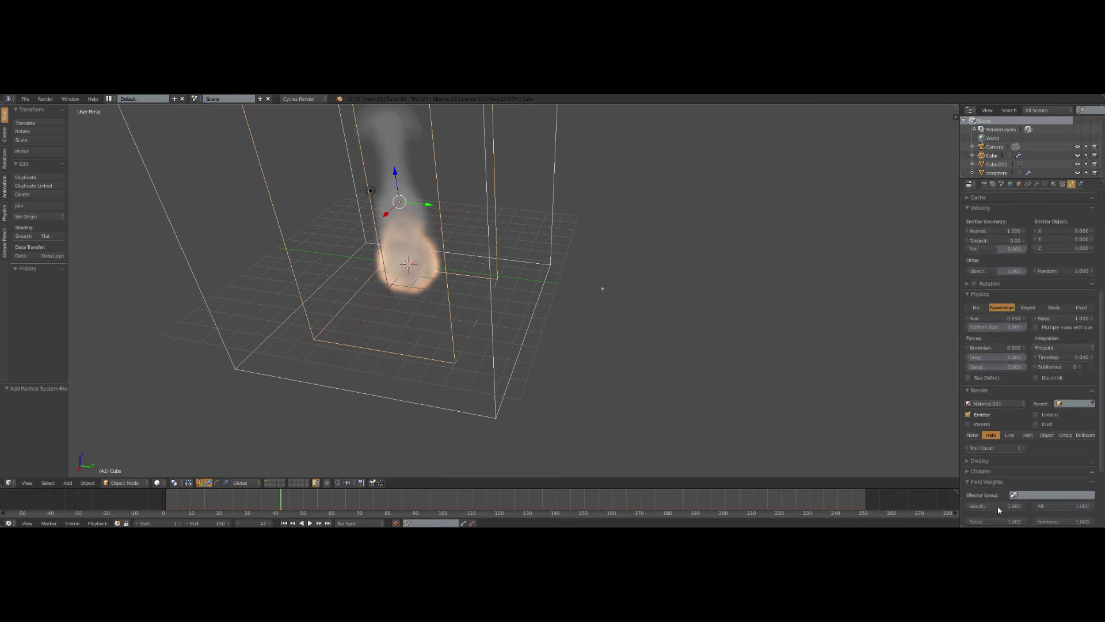
left_click(1048, 435)
left_click(1049, 446)
left_click(1034, 373)
Step: Play the simulation from the first frame to check where the domain cube's particles are emitted
left_click(284, 523)
left_click(310, 523)
left_click(307, 524)
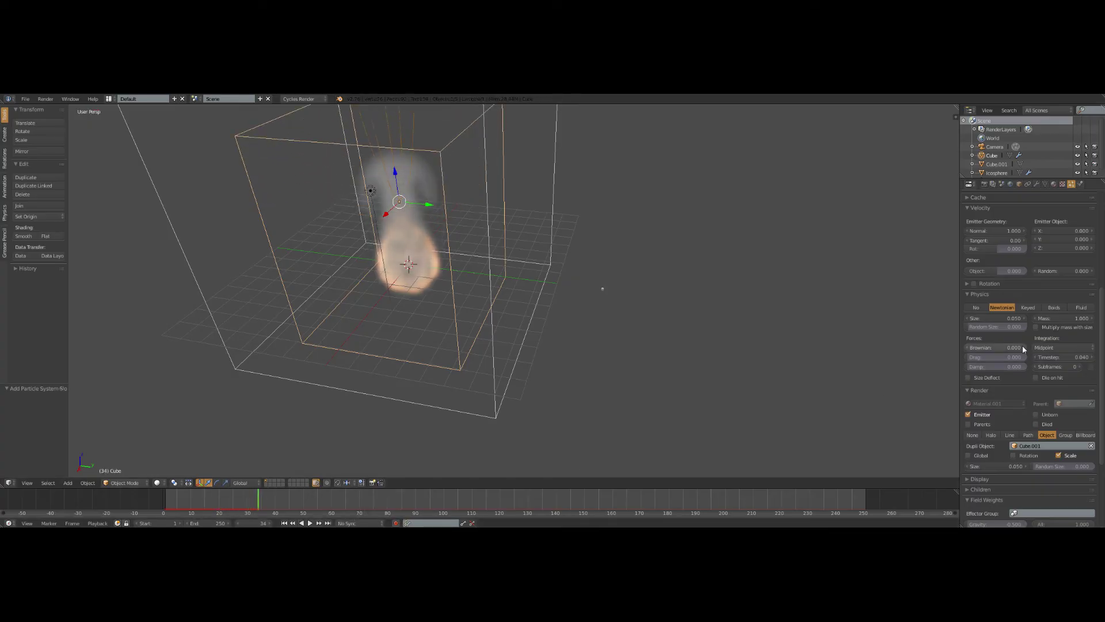
scroll(1012, 351, "up", 8)
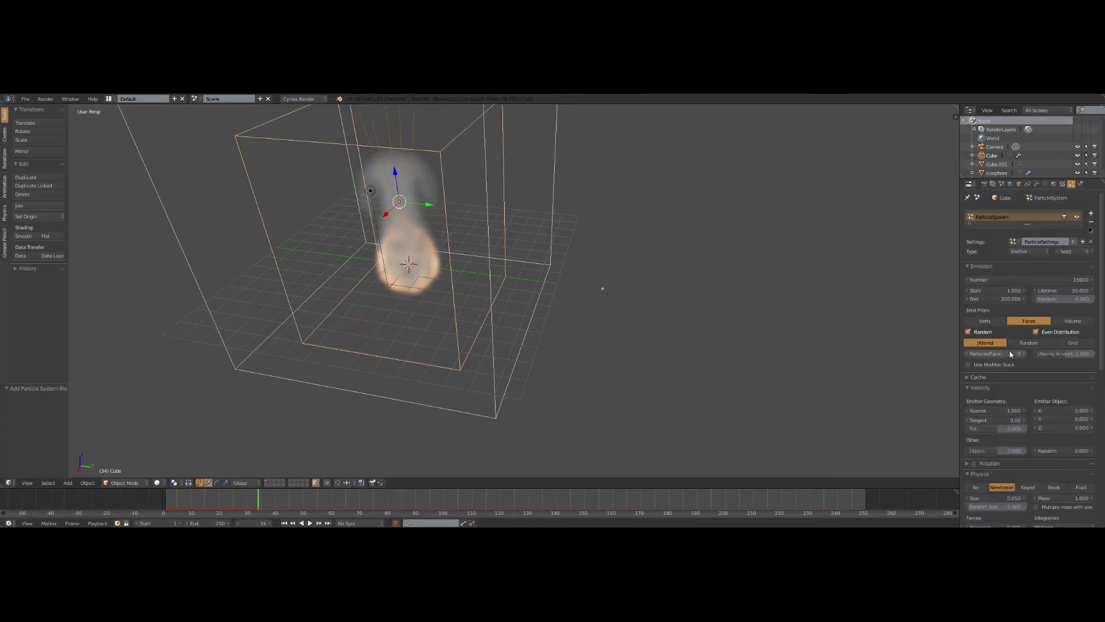
middle_click_drag(375, 342, 541, 360)
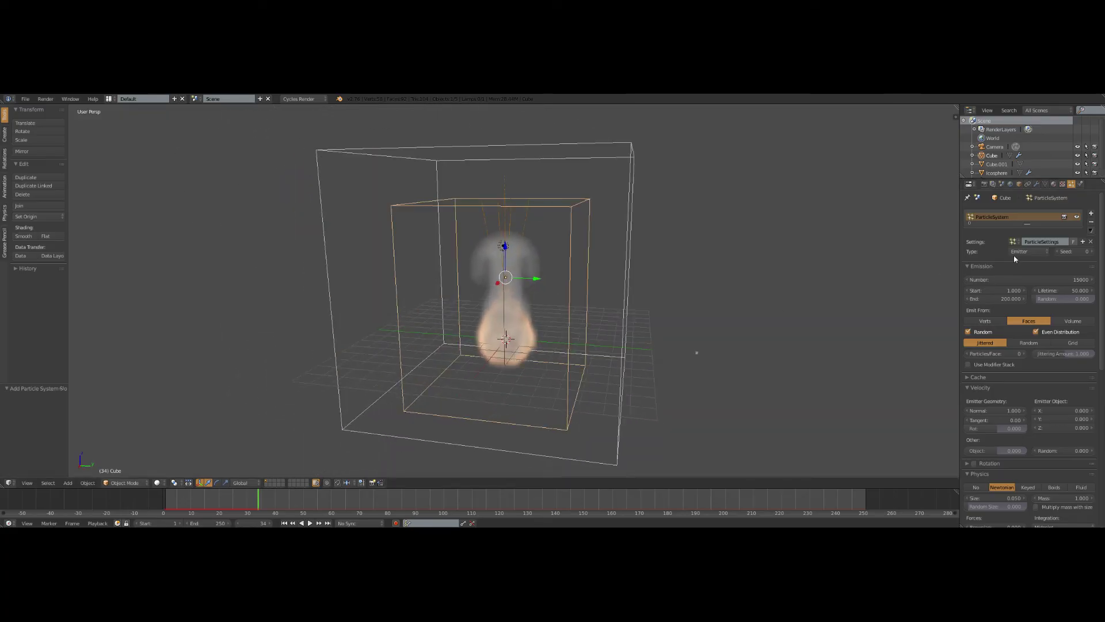
Step: Remove the particle system from the domain cube and add one to the icosphere using the existing ParticleSettings
left_click(1090, 222)
right_click(502, 401)
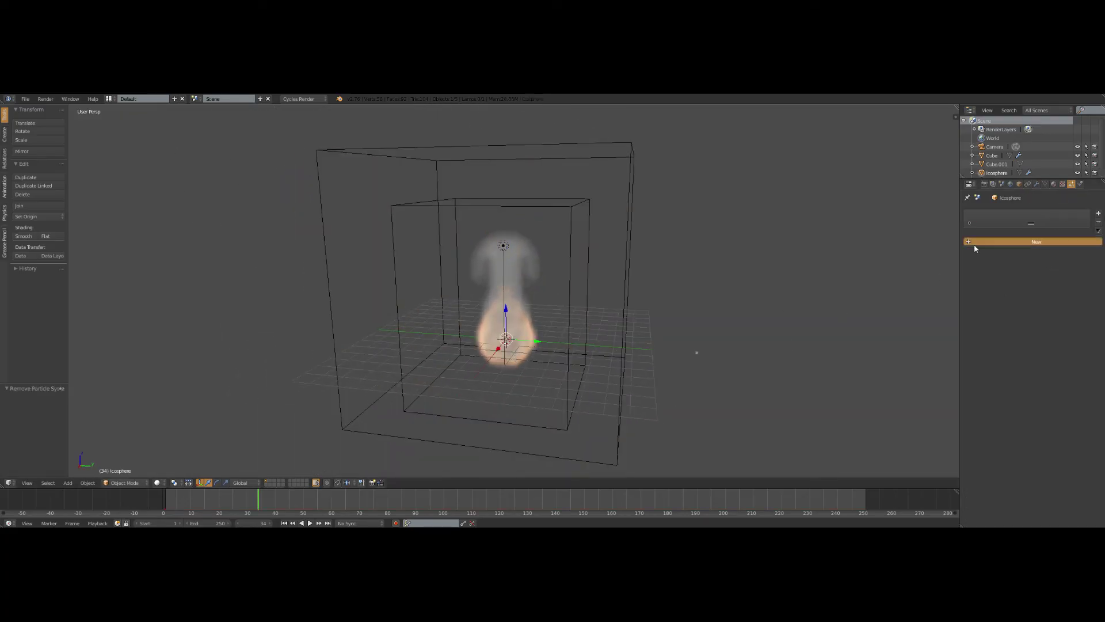
left_click(1036, 242)
left_click(1015, 242)
Step: Play the icosphere's particle simulation from the start and preview a frame in Rendered shading before returning to Solid
middle_click_drag(560, 370, 307, 501)
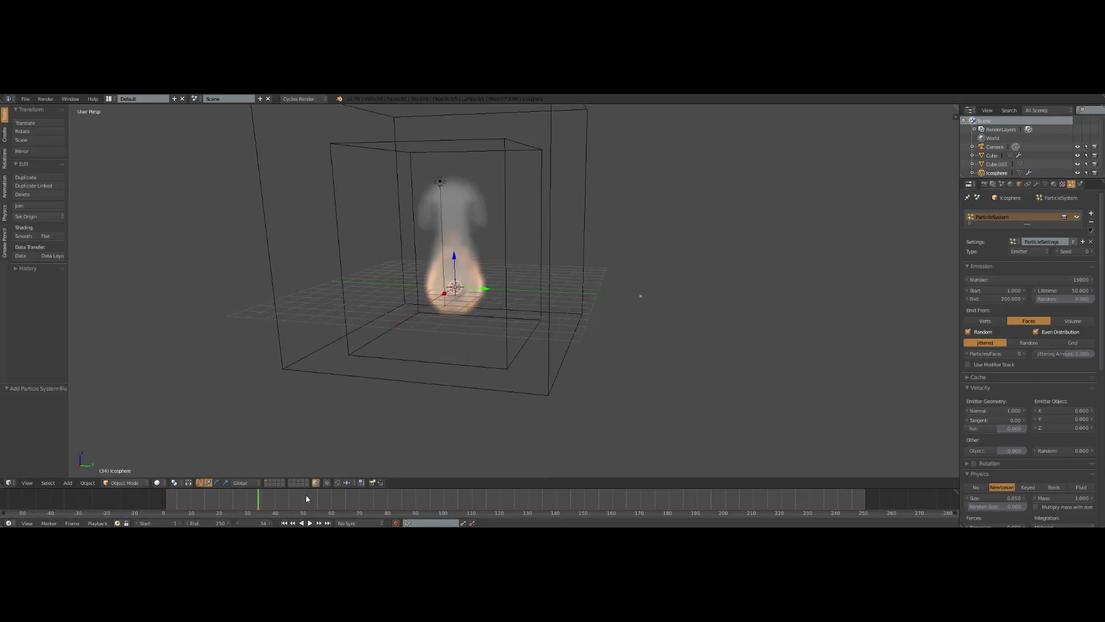
left_click(284, 523)
left_click(310, 523)
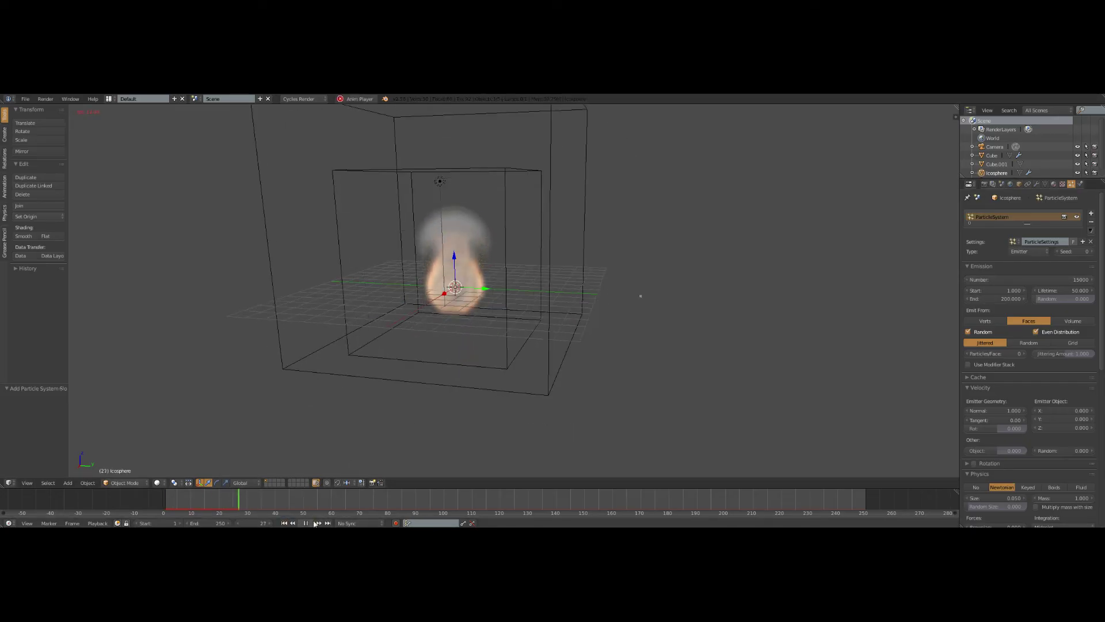
left_click(306, 523)
left_click(157, 482)
left_click(179, 425)
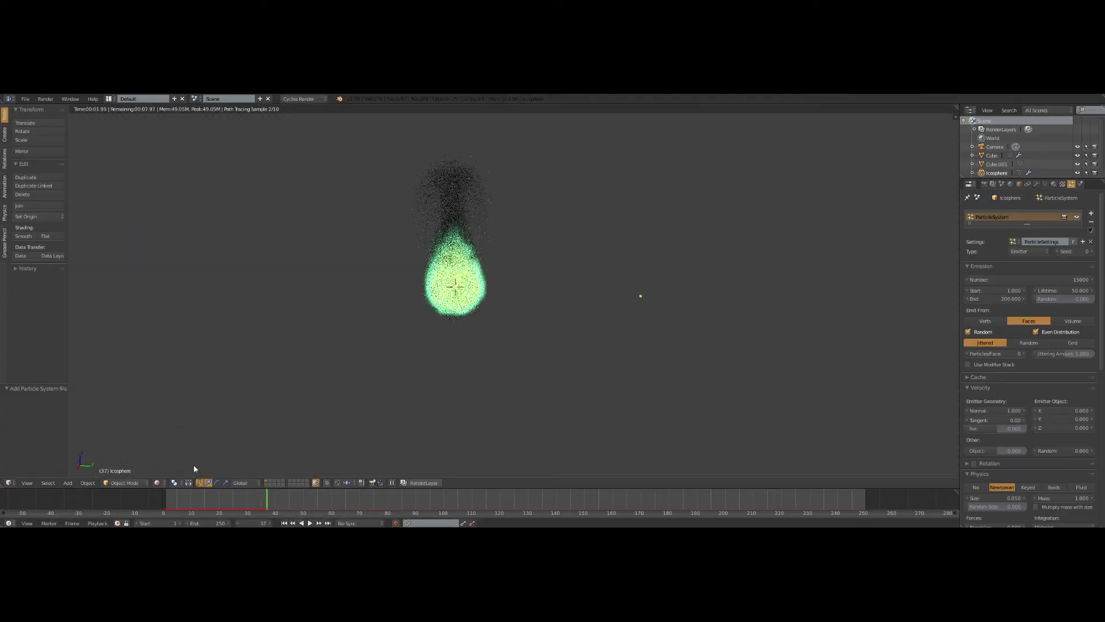
left_click(157, 483)
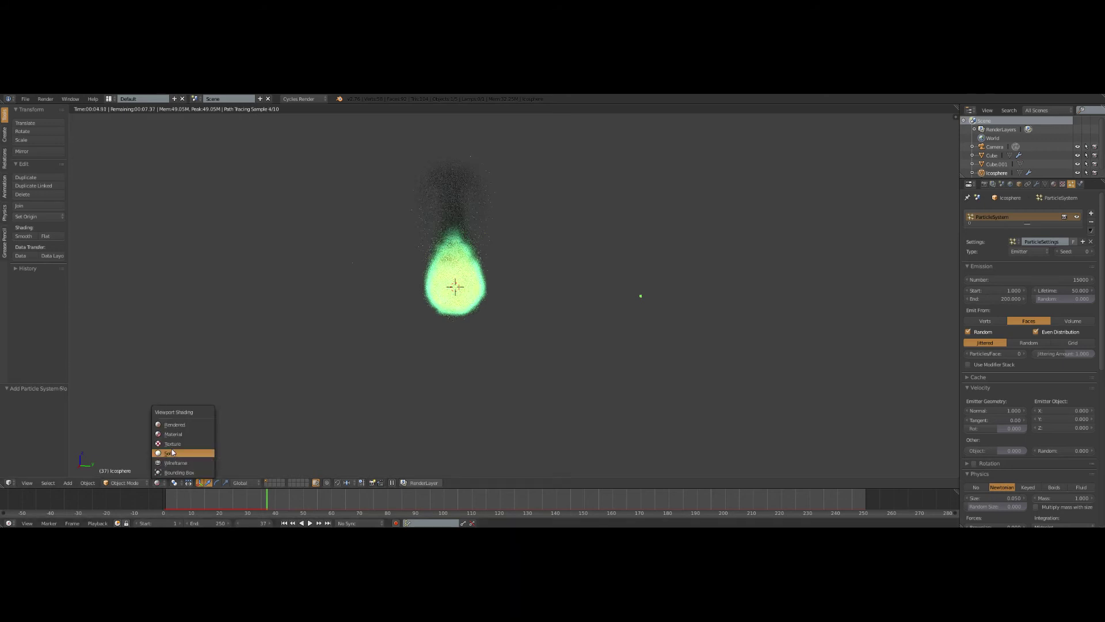
left_click(200, 457)
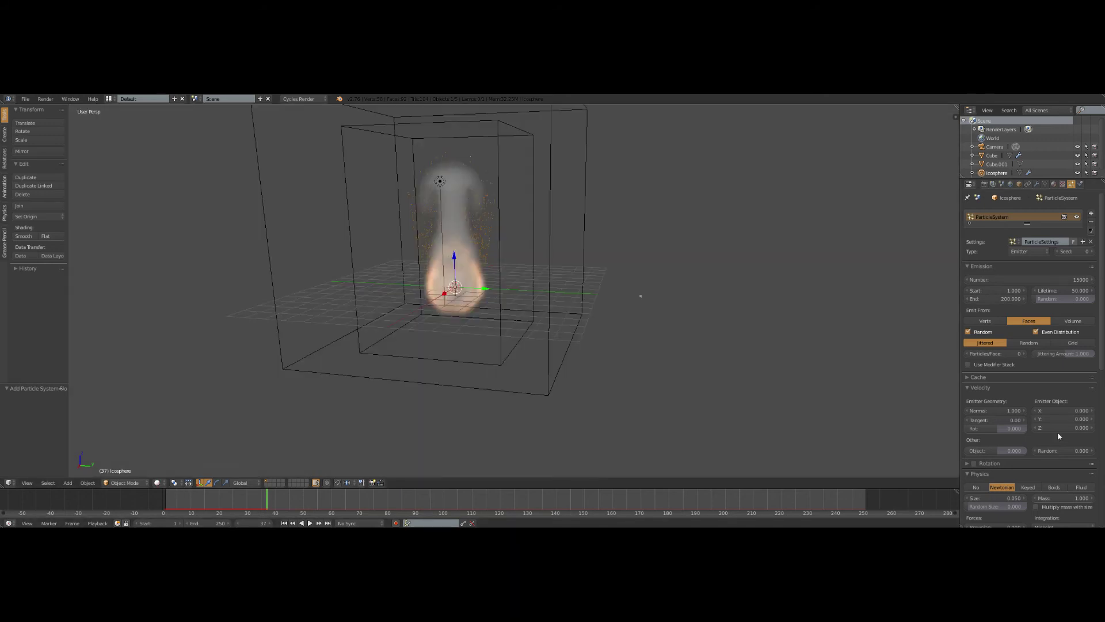
Step: Set the particles' random velocity to 3.000 and replay the simulation from the first frame
scroll(1058, 432, "down", 5)
left_click_drag(1063, 311, 1081, 306)
left_click(284, 523)
left_click(310, 522)
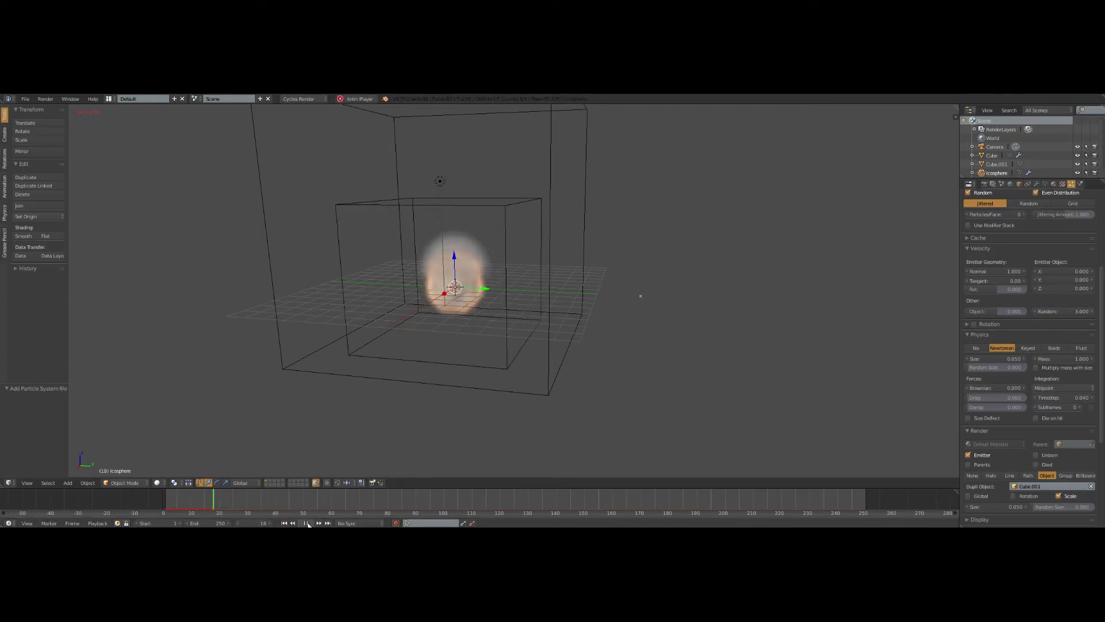
left_click(306, 523)
Step: Set the particles' random size to 1.000 and their size to 0.270
scroll(1084, 476, "down", 6)
scroll(1084, 476, "down", 2)
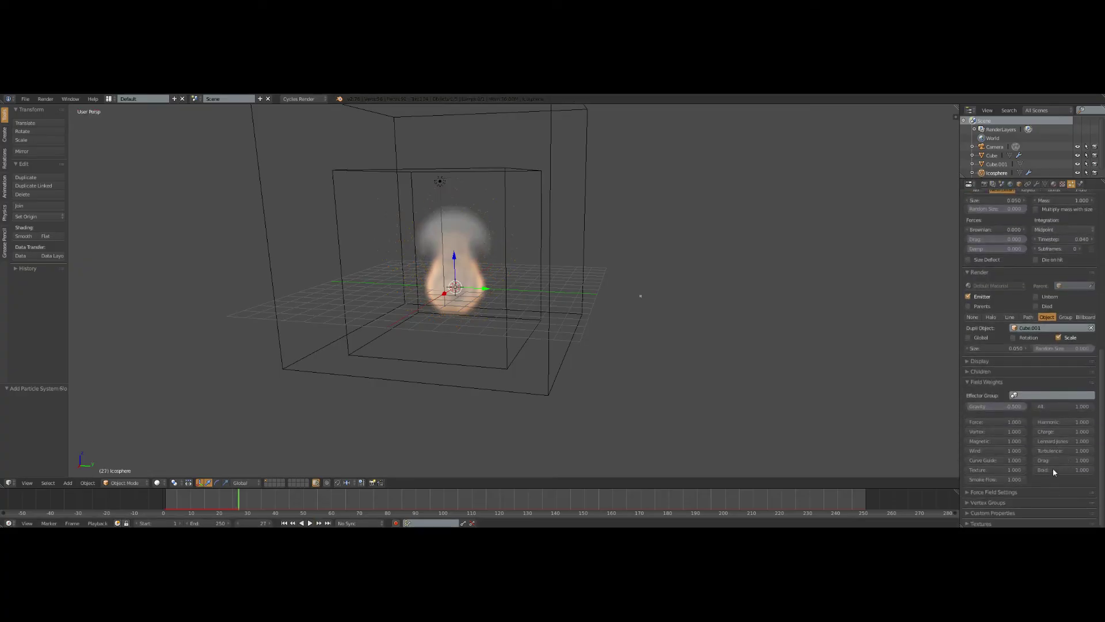
left_click_drag(1040, 349, 1094, 349)
scroll(661, 440, "up", 5)
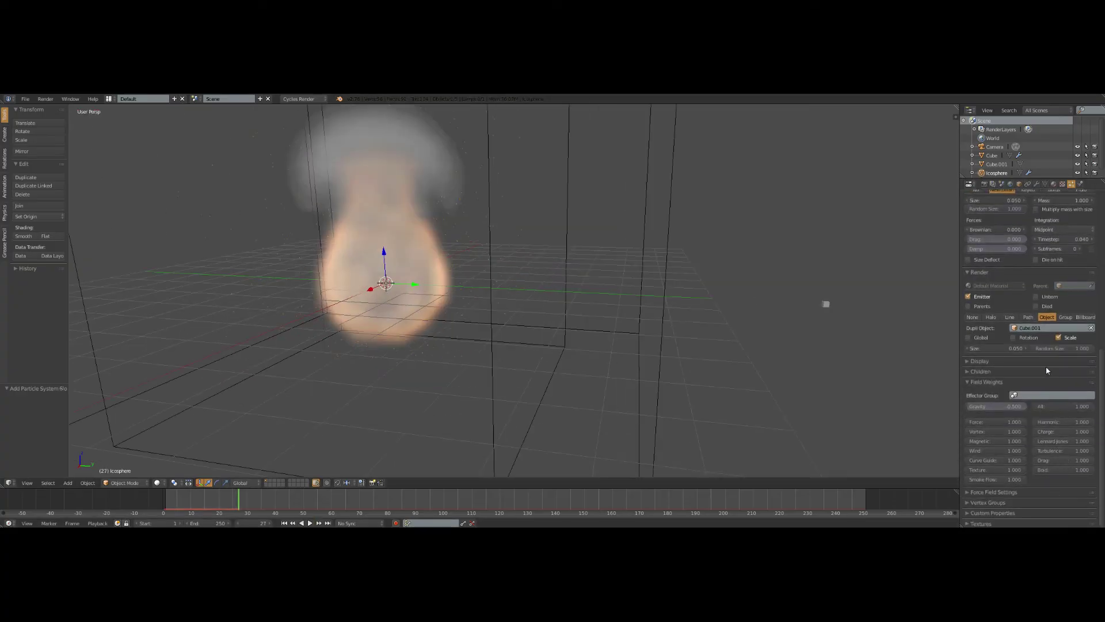
scroll(514, 290, "down", 1)
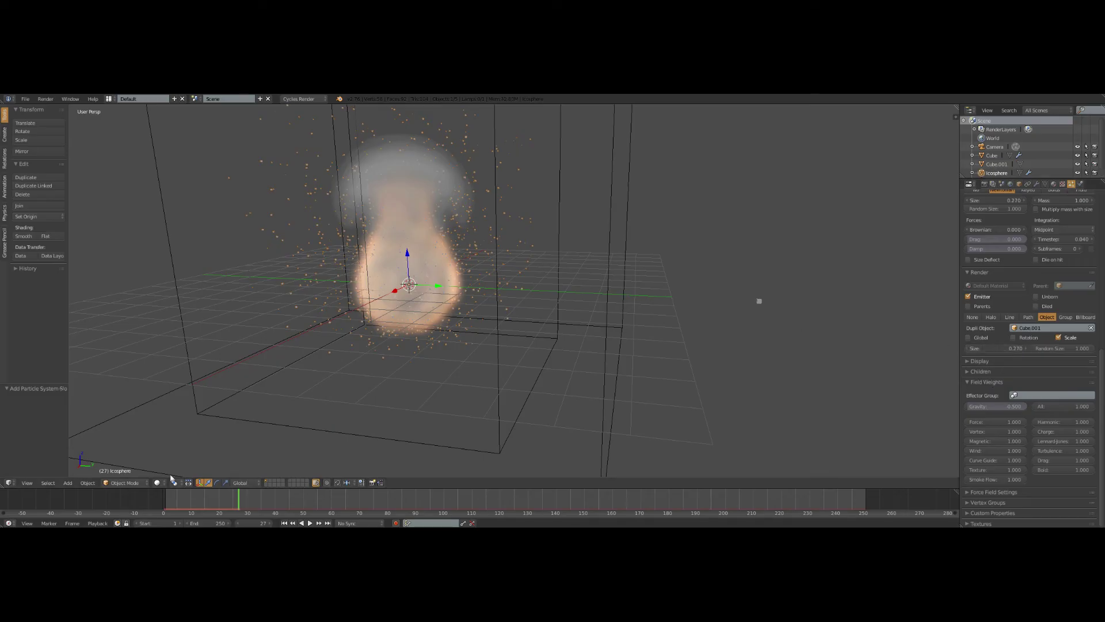
Step: Replay the simulation with the resized particles and check a frame in Rendered shading, returning to Solid
left_click(285, 522)
left_click(310, 523)
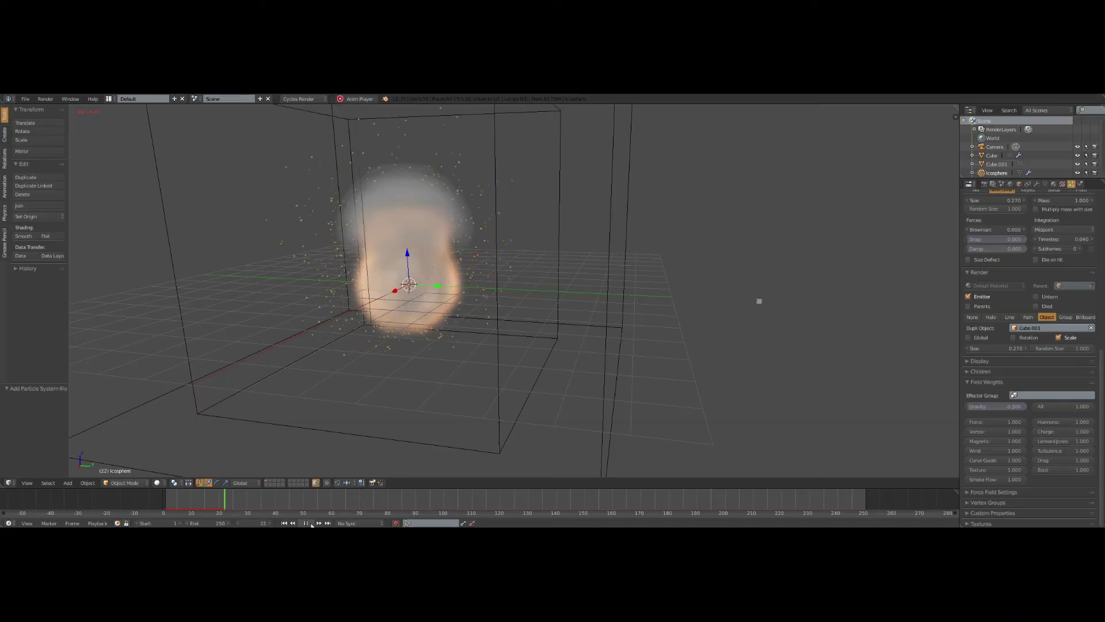
left_click(306, 522)
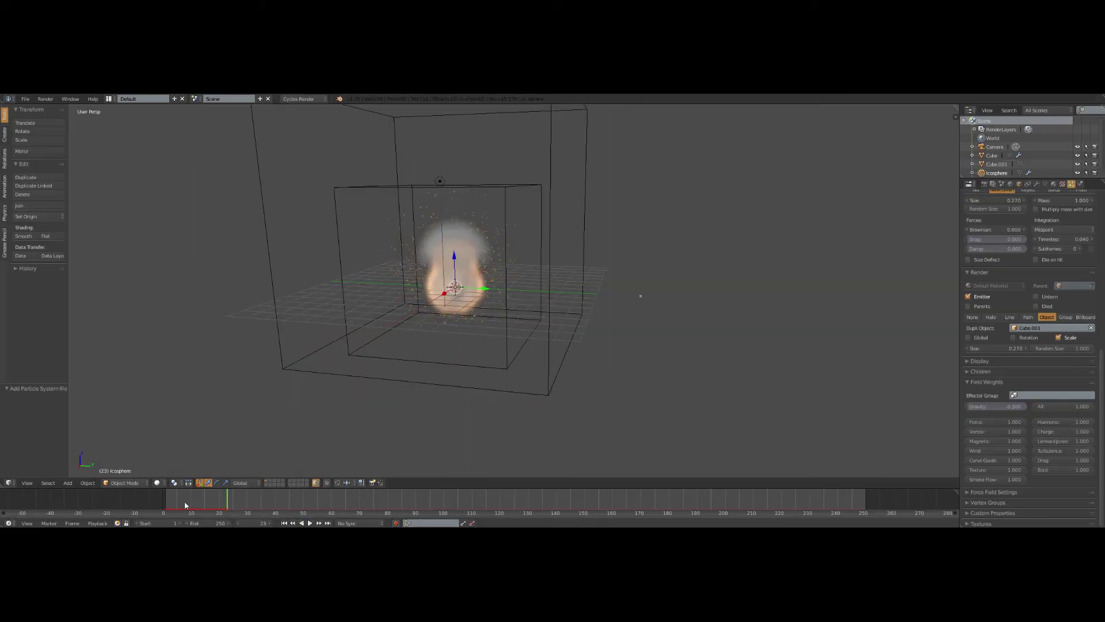
left_click(157, 482)
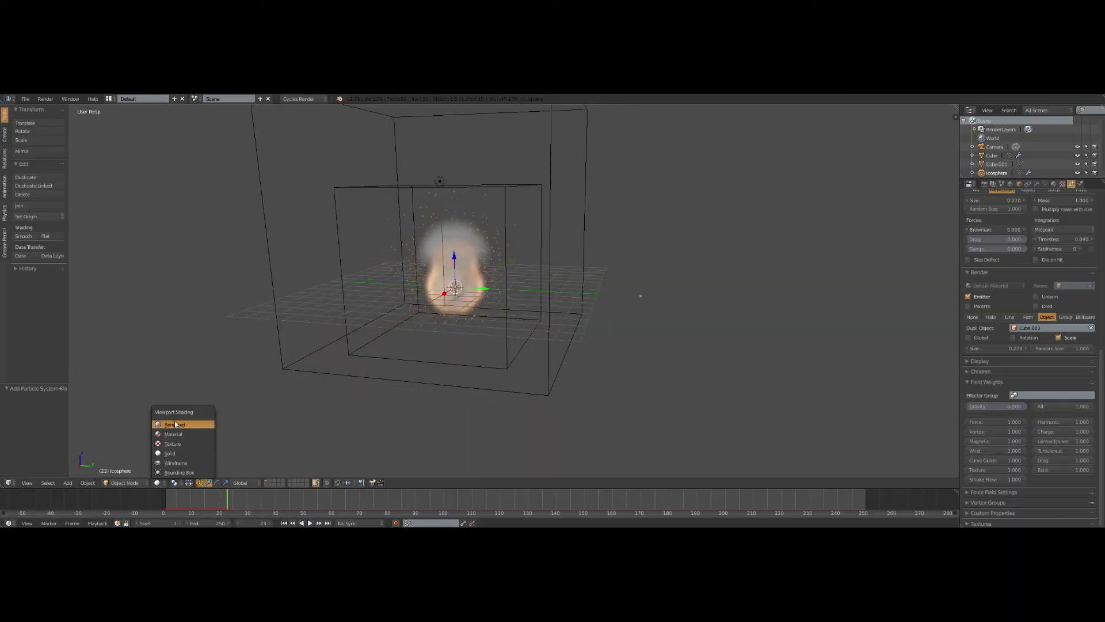
left_click(169, 424)
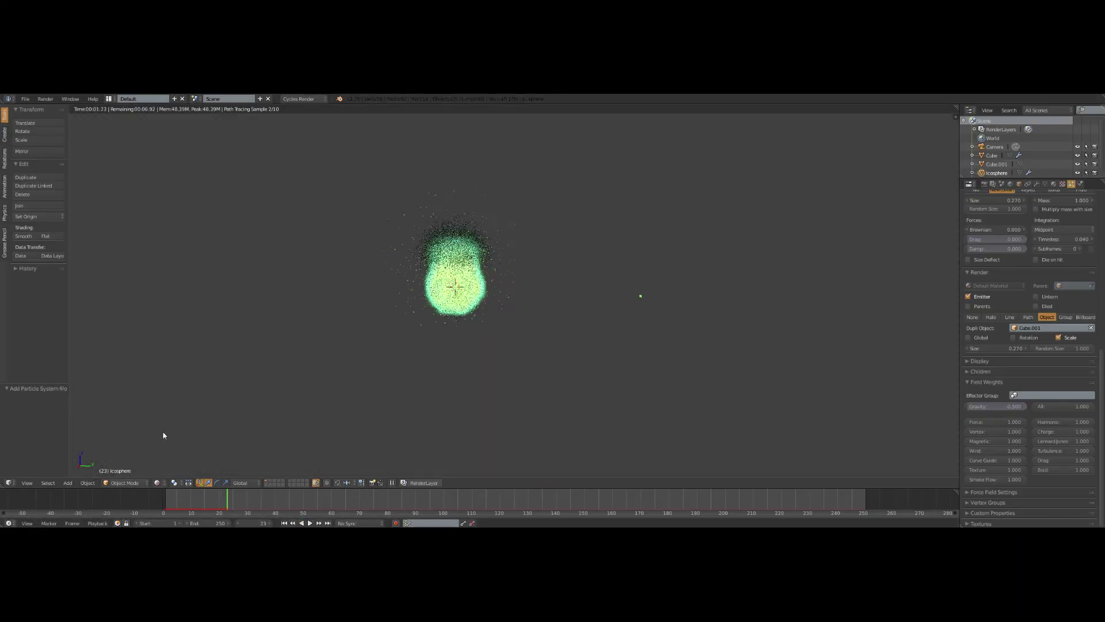
left_click(157, 483)
left_click(179, 456)
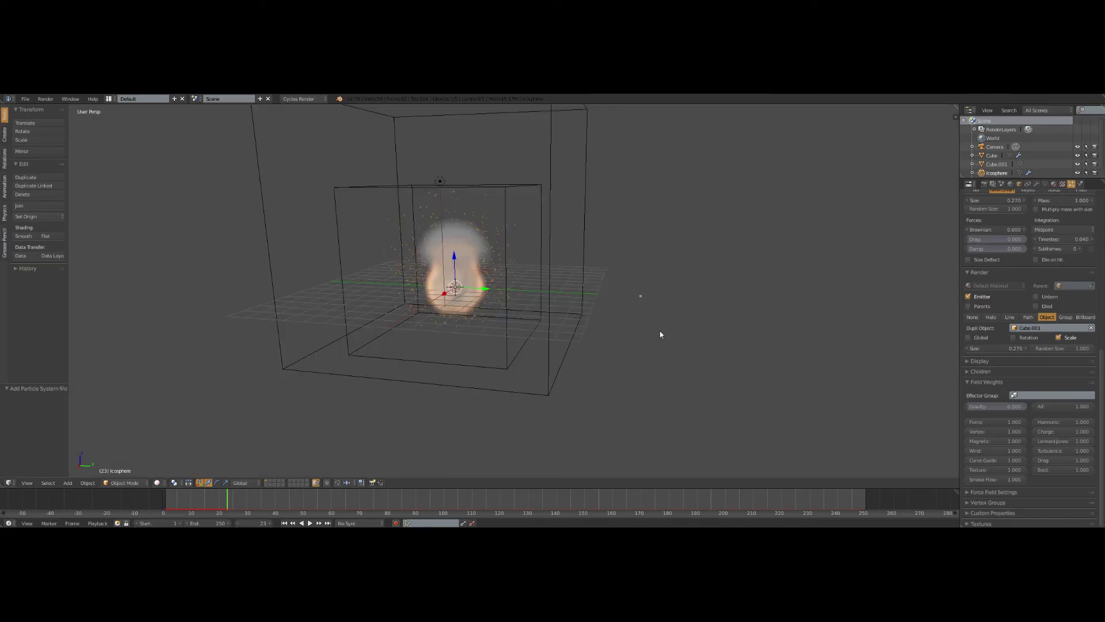
Step: Set the world background colour to black
left_click(1010, 184)
left_click(1037, 271)
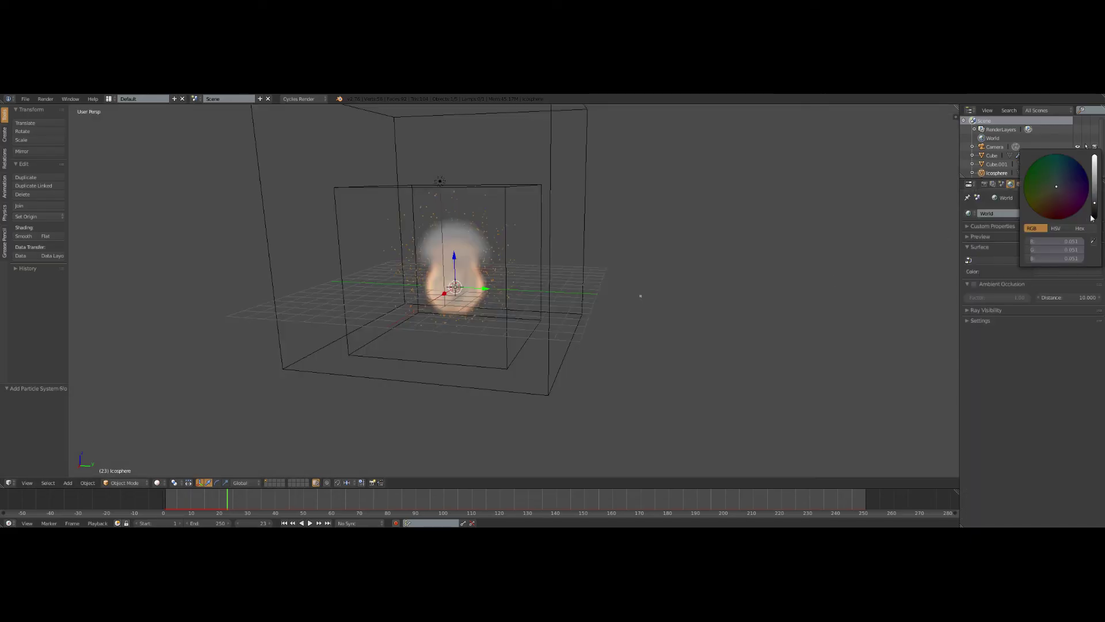
left_click(1093, 218)
Step: Switch to the camera view and play the animation up to about frame 48
scroll(510, 296, "down", 4)
middle_click_drag(511, 296, 524, 302)
key("KP_0")
left_click(309, 522)
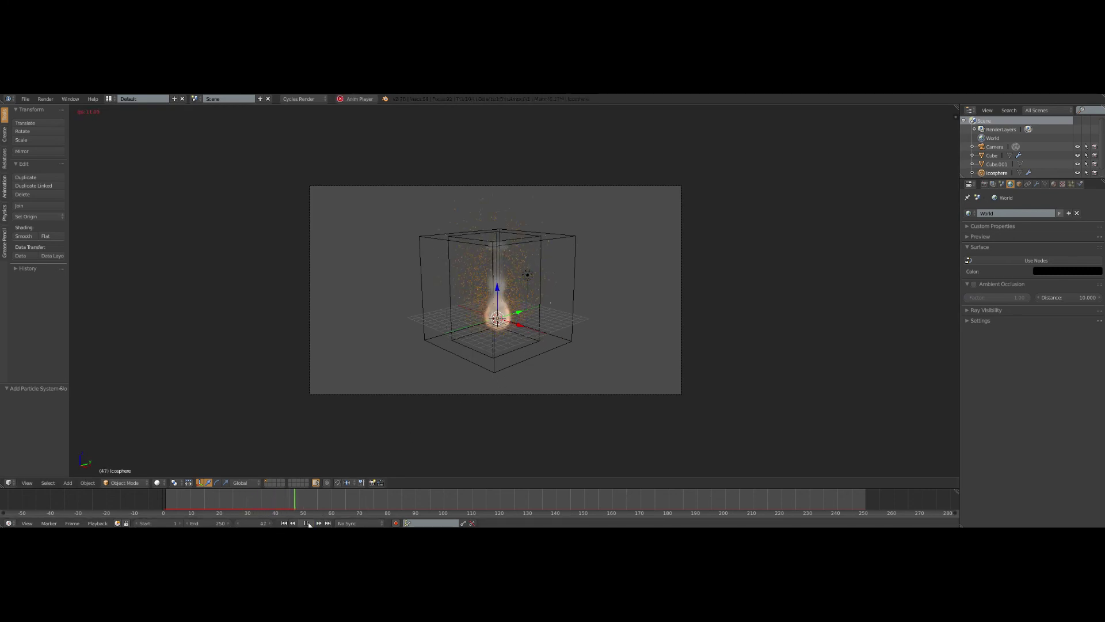
left_click(309, 522)
Step: Enable Motion Blur in the render settings
scroll(495, 287, "up", 4)
left_click(984, 185)
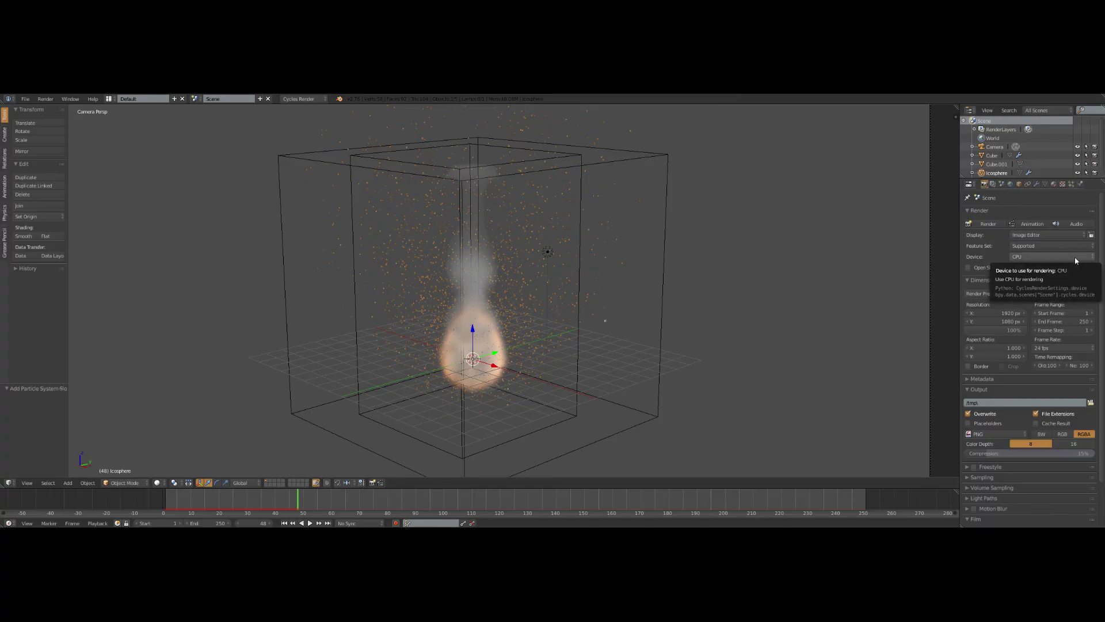
scroll(1061, 364, "down", 2)
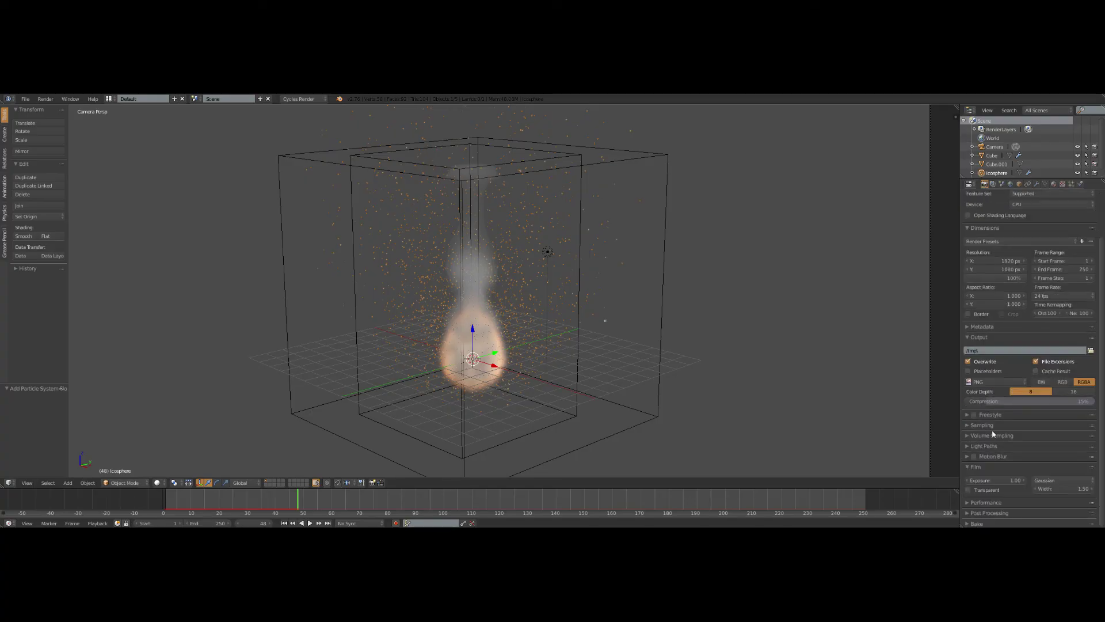
left_click(967, 457)
scroll(738, 395, "up", 5)
scroll(492, 346, "down", 3)
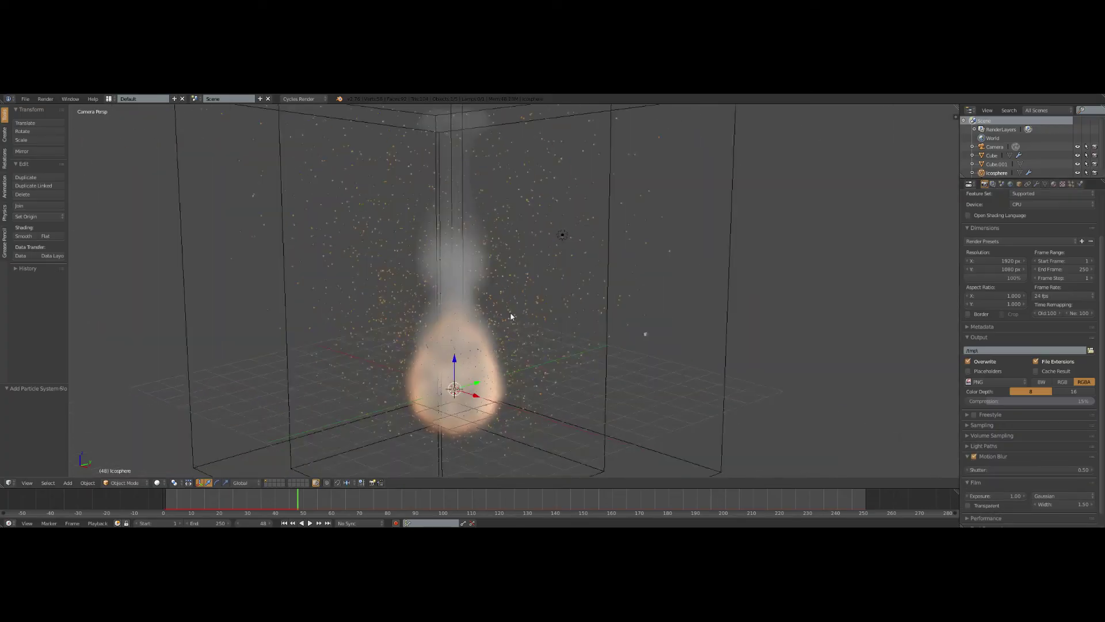
Step: Render the current frame from the camera to examine the flame and sparks, and close the render
scroll(492, 346, "up", 2)
scroll(525, 311, "down", 4)
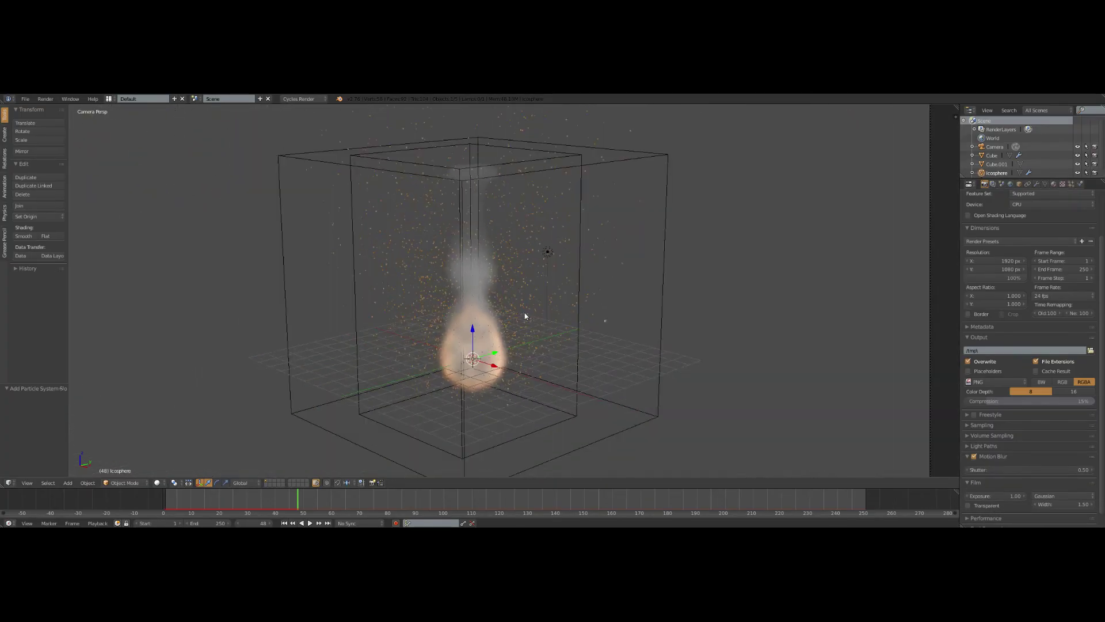
scroll(524, 313, "down", 2)
key("F12")
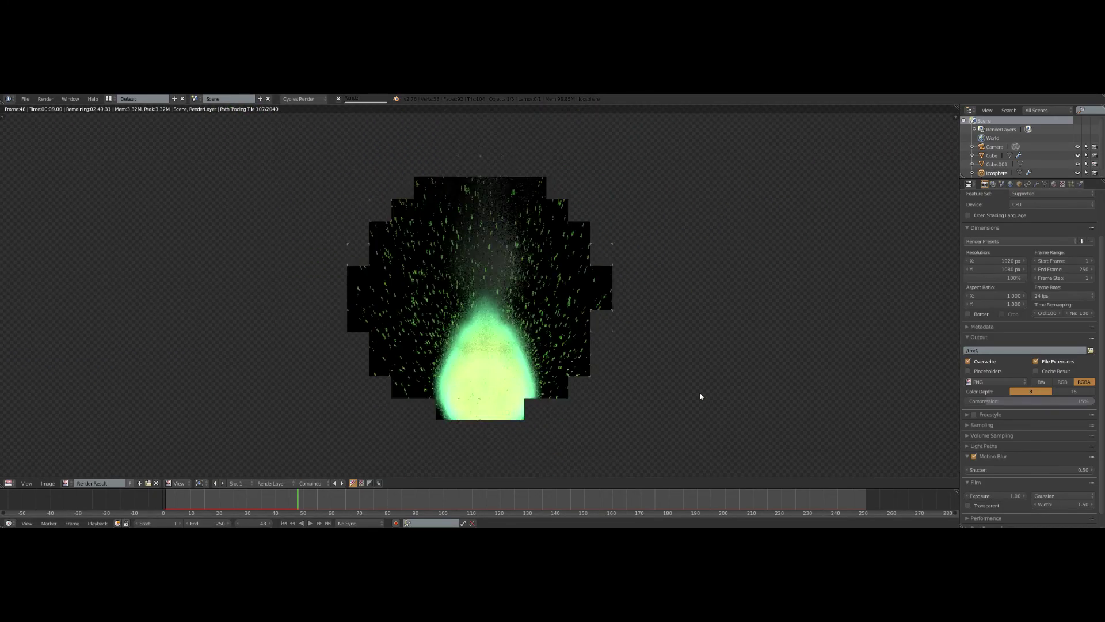
scroll(699, 391, "up", 5)
scroll(700, 392, "down", 6)
key("Escape")
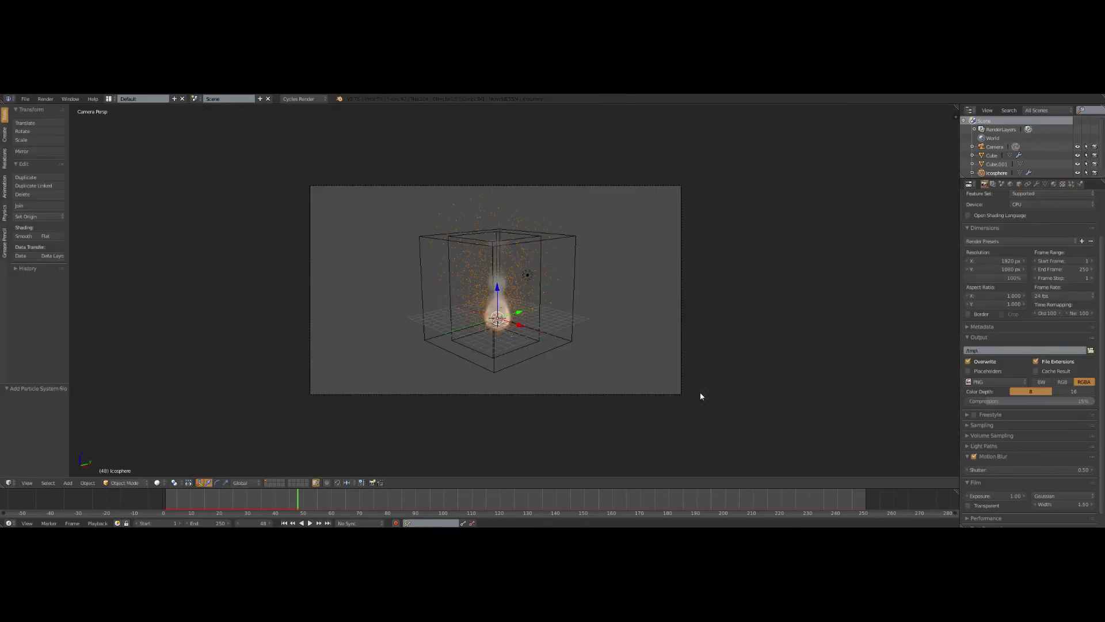
Step: Reduce the icosphere's particle number to 9000
left_click(1072, 184)
scroll(1051, 234, "down", 5)
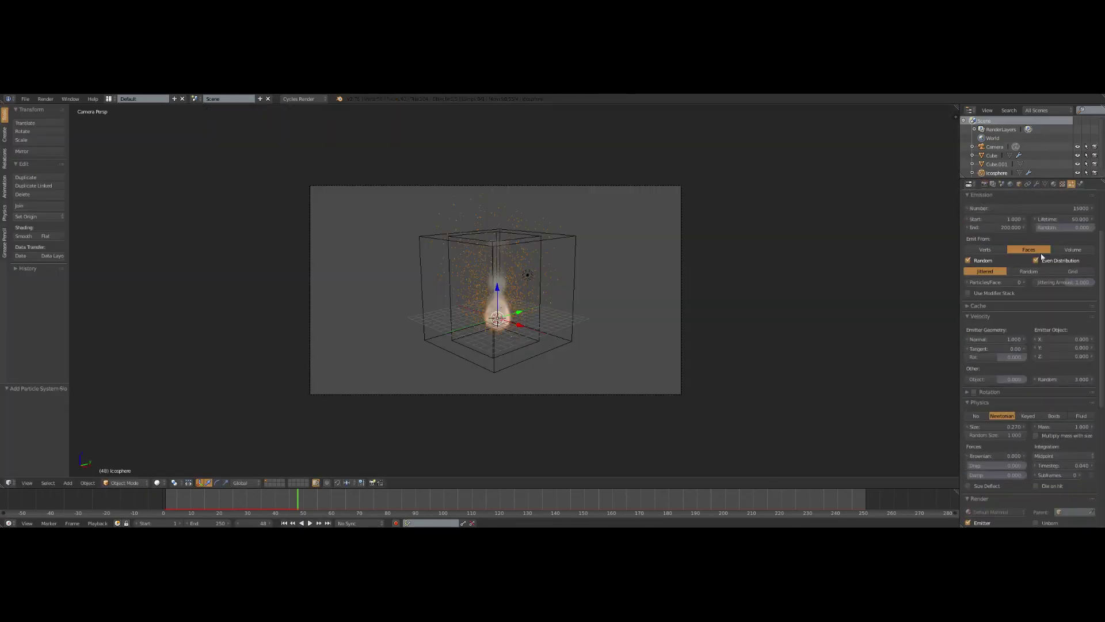
left_click(1047, 208)
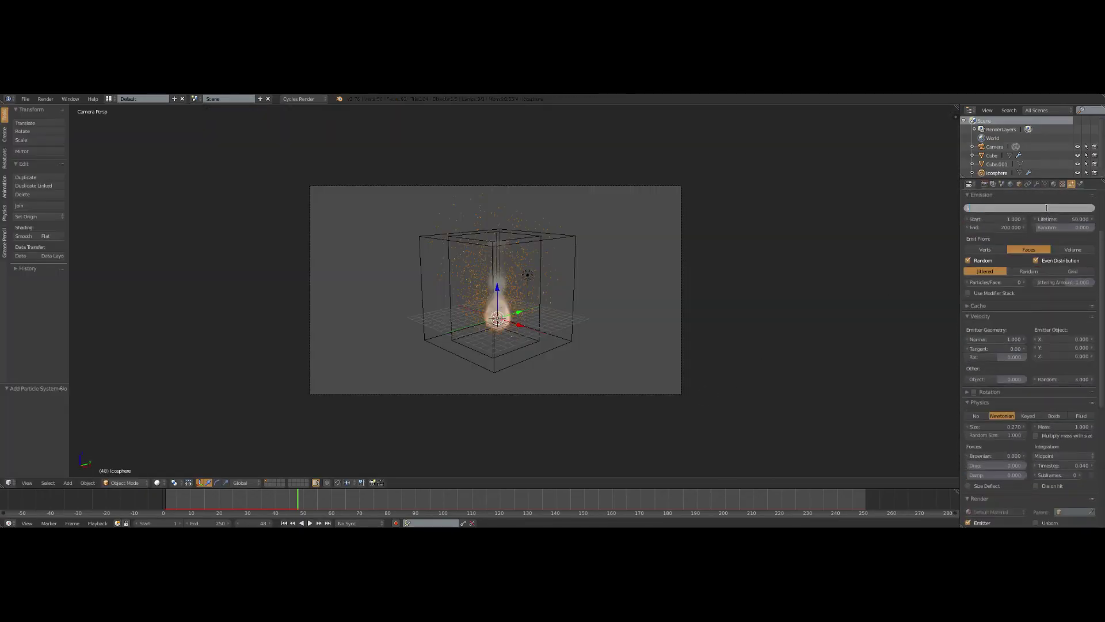
key("Return")
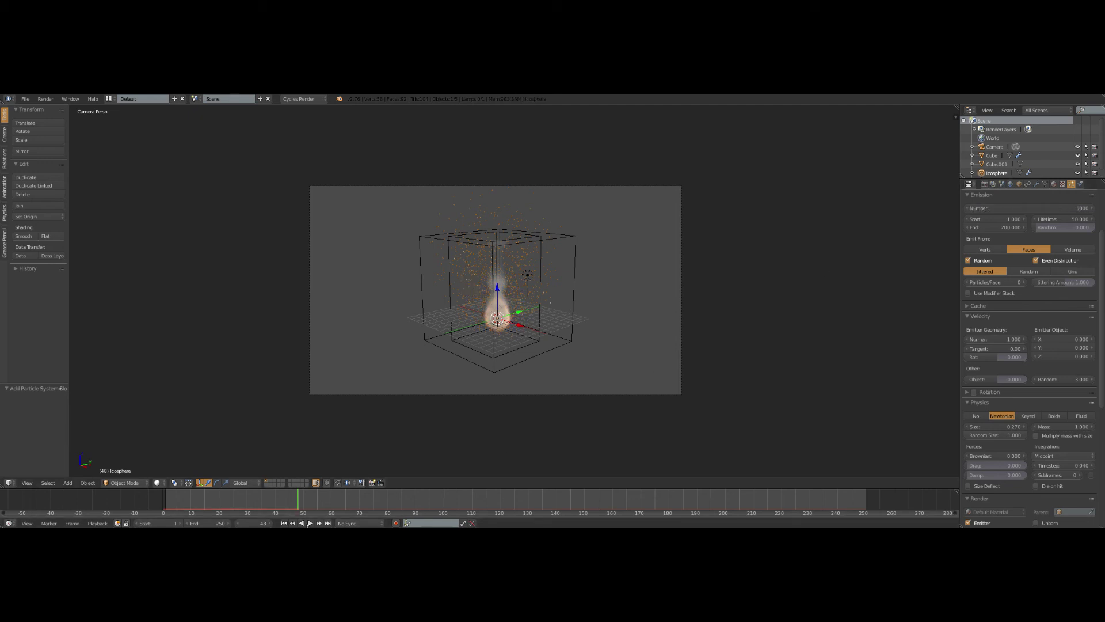
Step: Play the particle animation to about frame 46, stop it, and reduce the icosphere's particle number to 3000
left_click(292, 523)
left_click(310, 523)
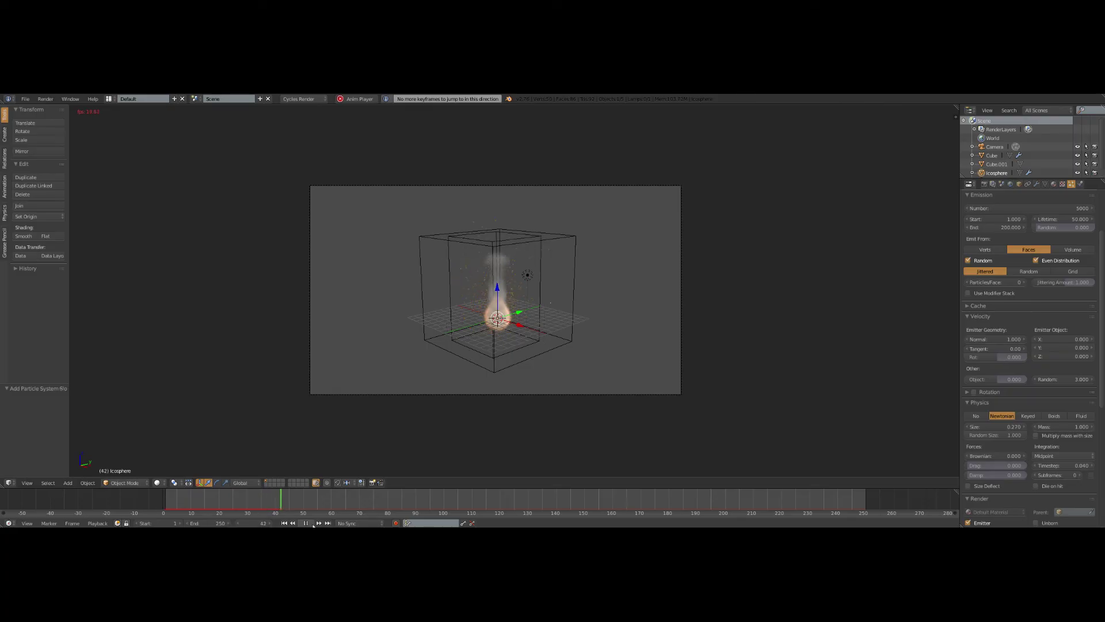
left_click(305, 523)
left_click(1051, 209)
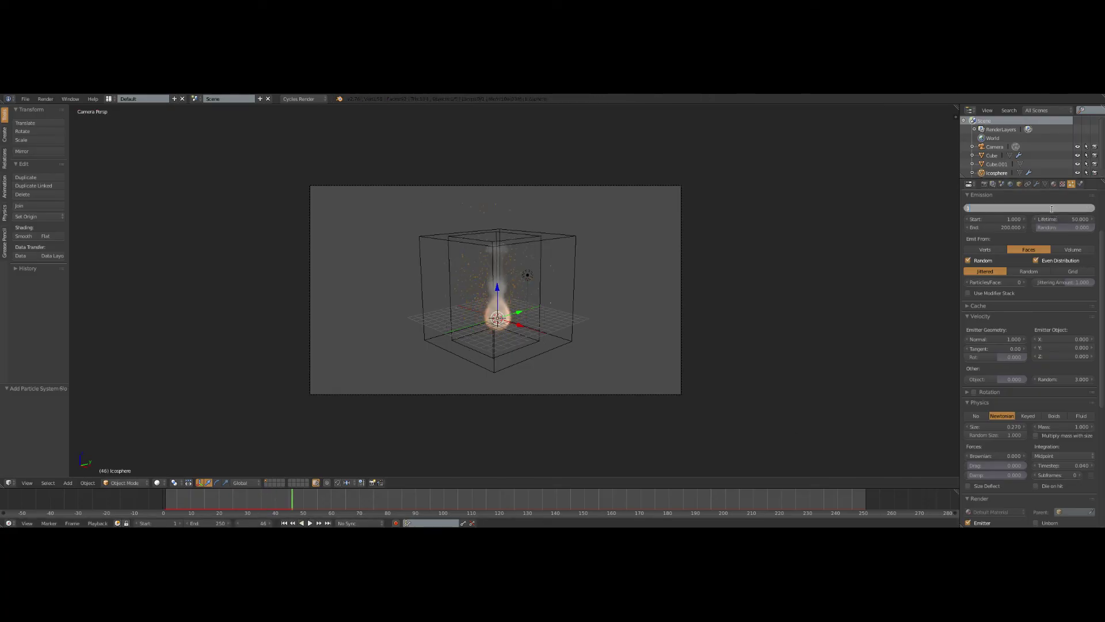
key("Return")
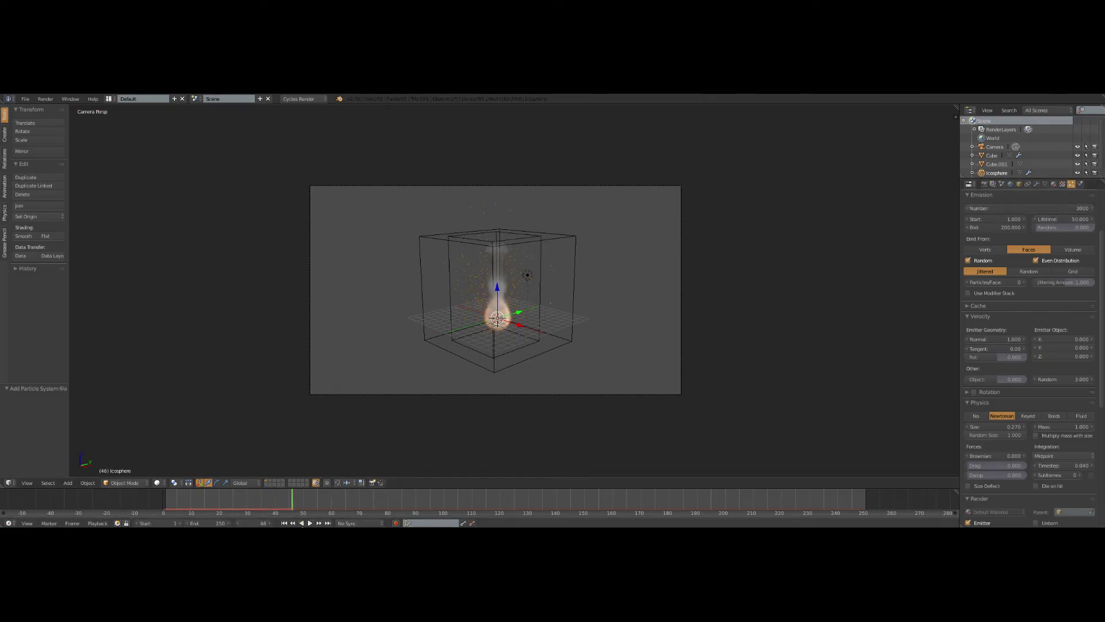
Step: Replay the simulation from the first frame and stop it at frame 37
left_click(284, 522)
left_click(311, 523)
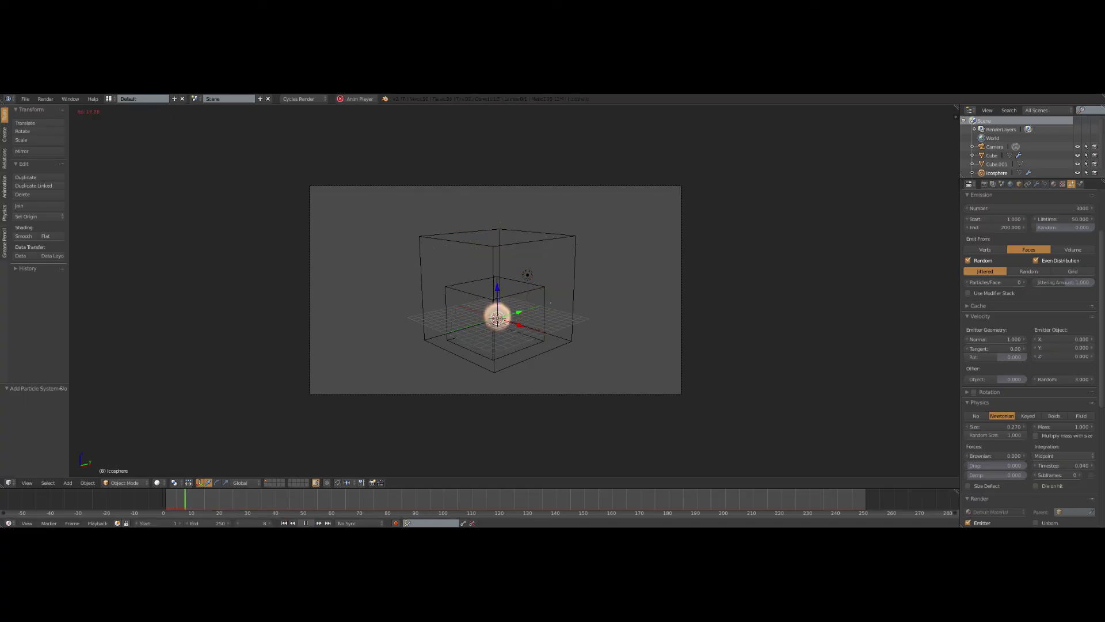
left_click(312, 523)
Step: Set the Motion Blur shutter to 1.00 and render frame 37 from the camera to examine the flame and spark trails
left_click(984, 183)
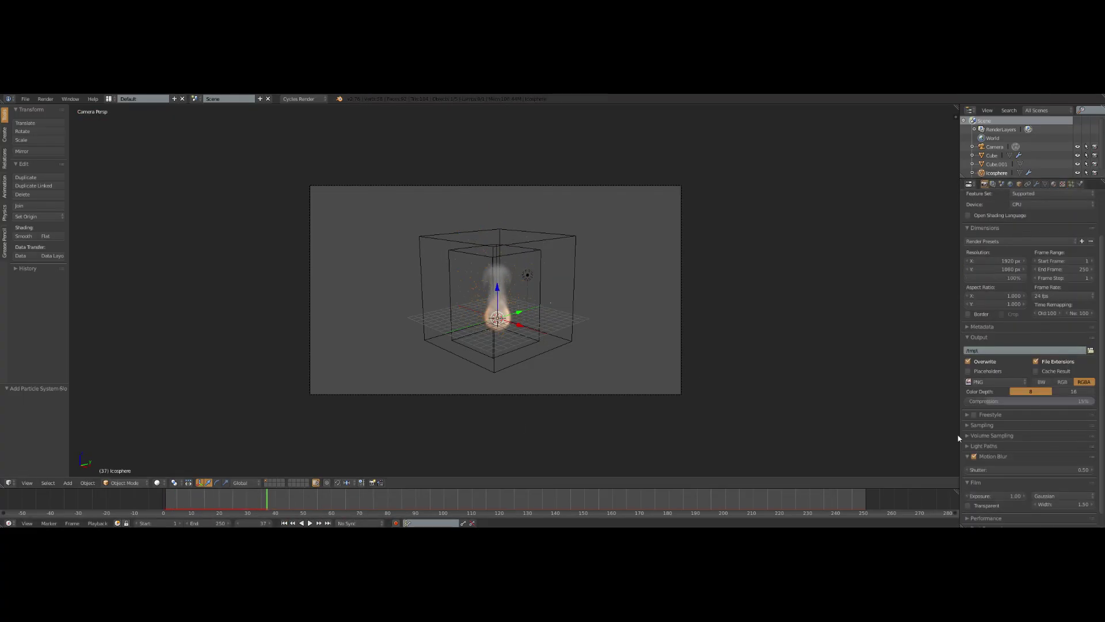
middle_click_drag(521, 383, 510, 376)
key("KP_0")
left_click(1072, 469)
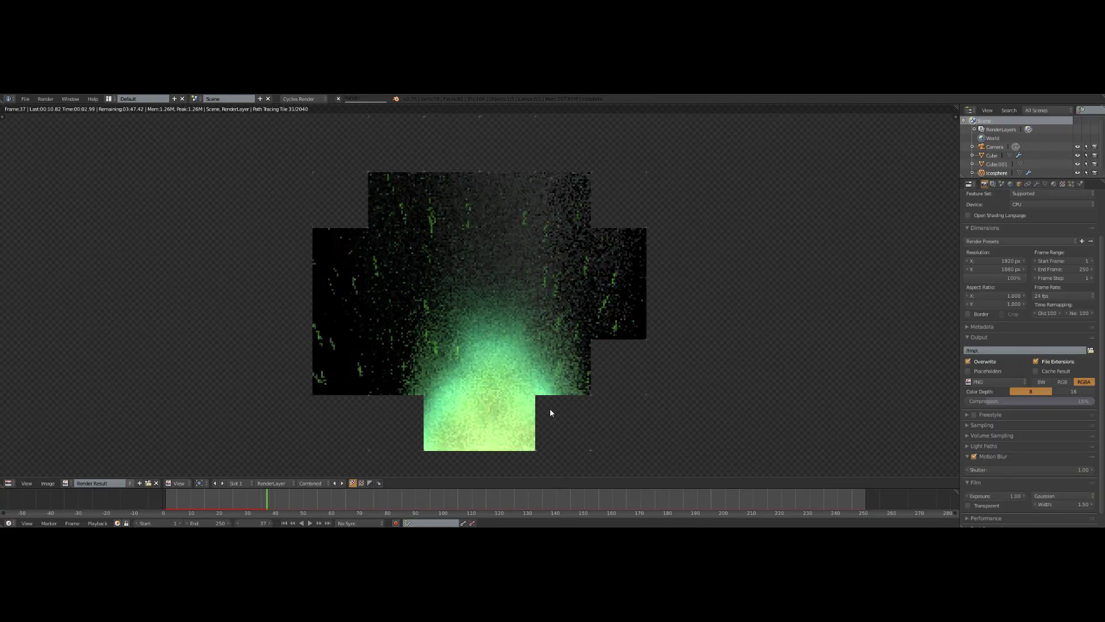
scroll(551, 412, "down", 3)
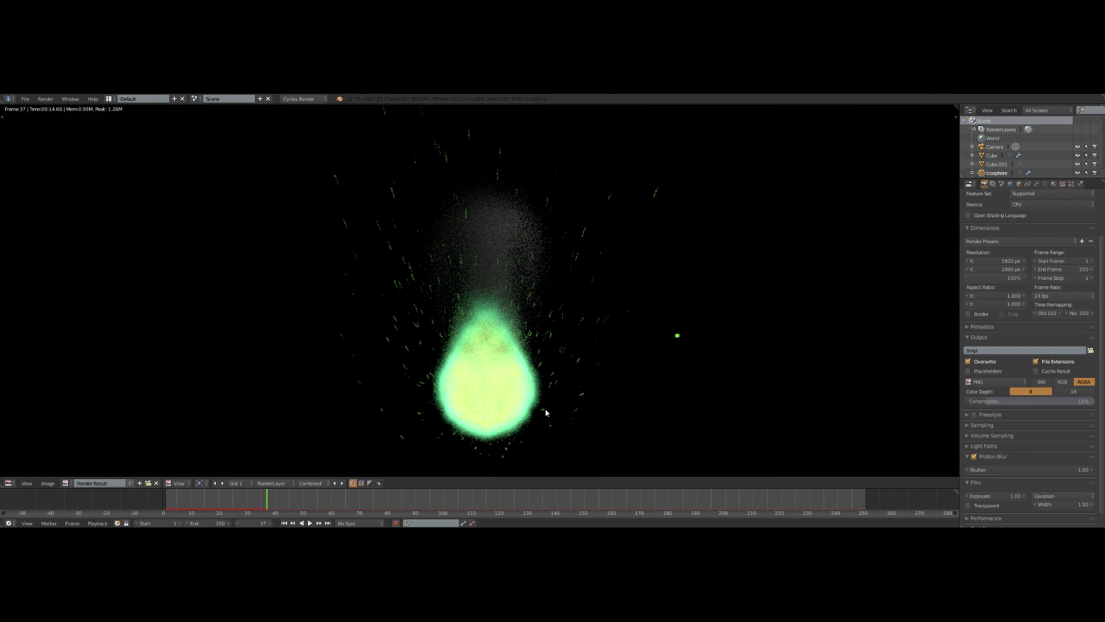
scroll(544, 412, "down", 5)
scroll(617, 393, "up", 3)
scroll(615, 310, "down", 1)
Step: Split off a compositing Node Editor beside the render and enable Use Nodes, Free Unused and Backdrop
left_click_drag(955, 108, 639, 346)
left_click(650, 483)
left_click(673, 376)
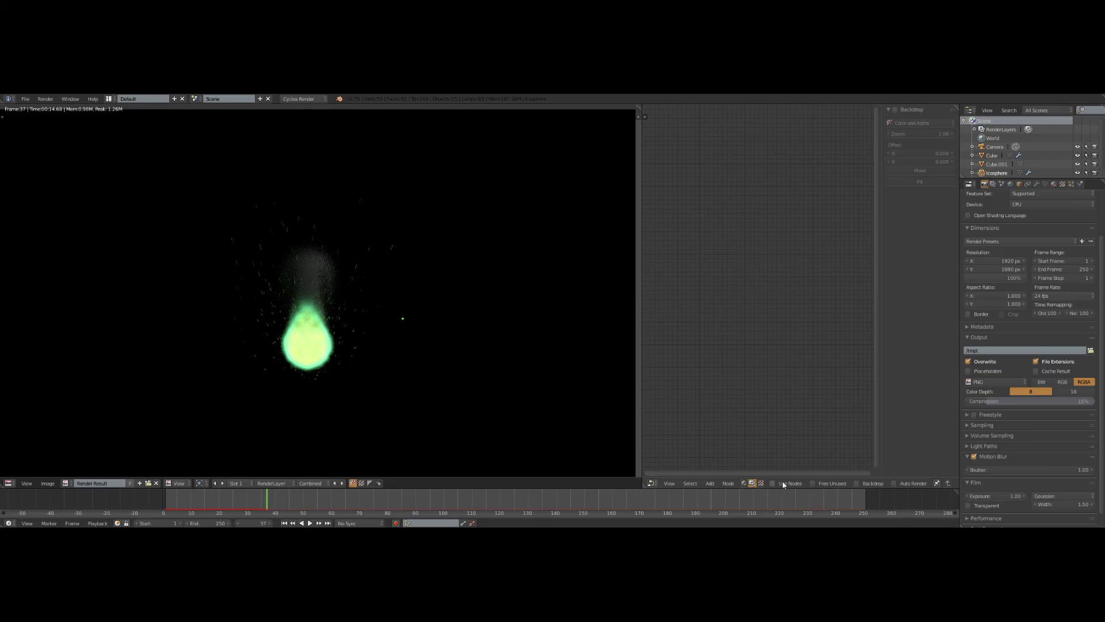
left_click(785, 483)
left_click(860, 483)
Step: Space out the Render Layers and Composite nodes and insert a Glare node on the link between them
scroll(698, 288, "down", 2)
middle_click_drag(698, 288, 747, 333)
scroll(754, 336, "up", 4)
left_click_drag(768, 335, 680, 340)
middle_click_drag(769, 341, 747, 312)
scroll(747, 312, "up", 2)
key("shift+a")
mouse_move(744, 361)
left_click(776, 435)
left_click(721, 286)
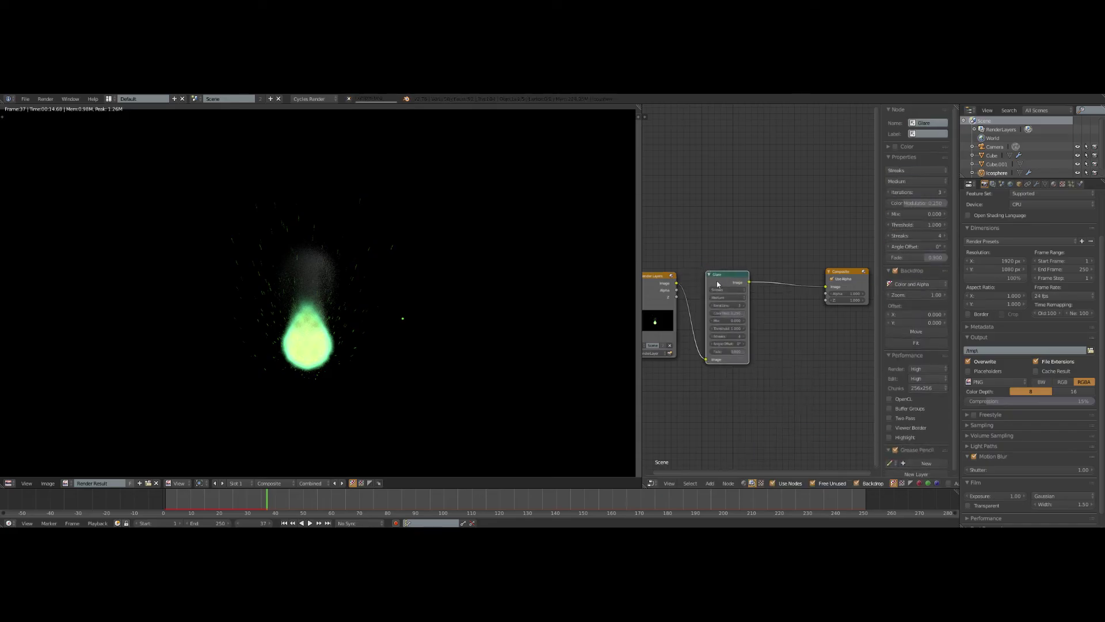
Step: Change the Glare node to Fog Glow with a threshold of 0.200 and leave the render view
left_click(724, 290)
left_click(727, 283)
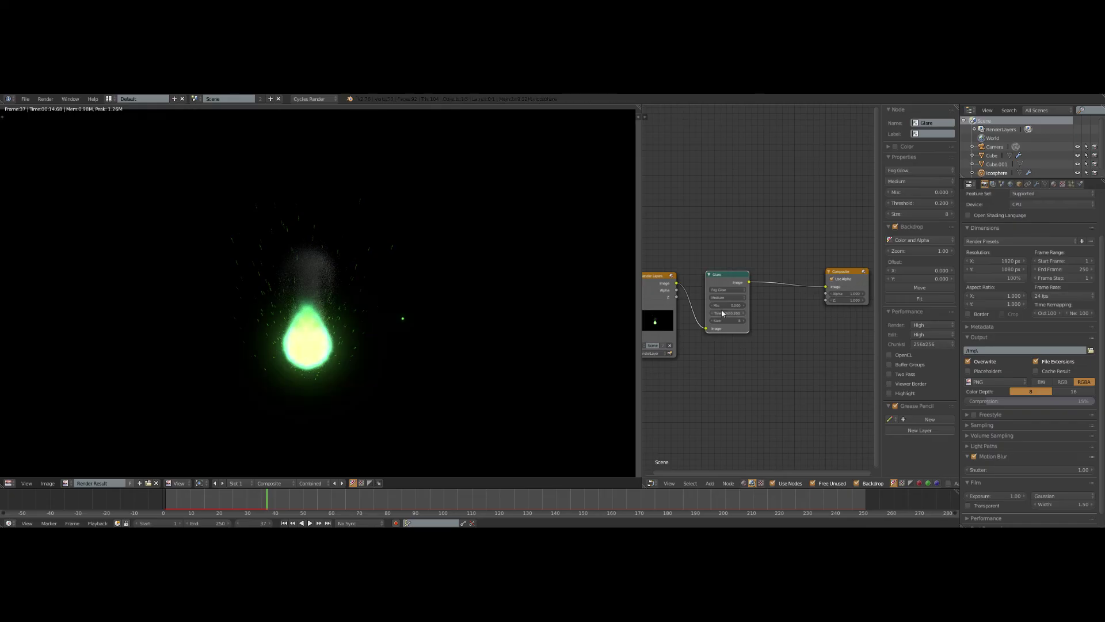
key("Escape")
Step: Scale the smoke domain cube up by about 1.159 and return to the first frame
middle_click_drag(446, 279, 406, 278)
right_click(426, 250)
key("s")
left_click(531, 412)
left_click(284, 523)
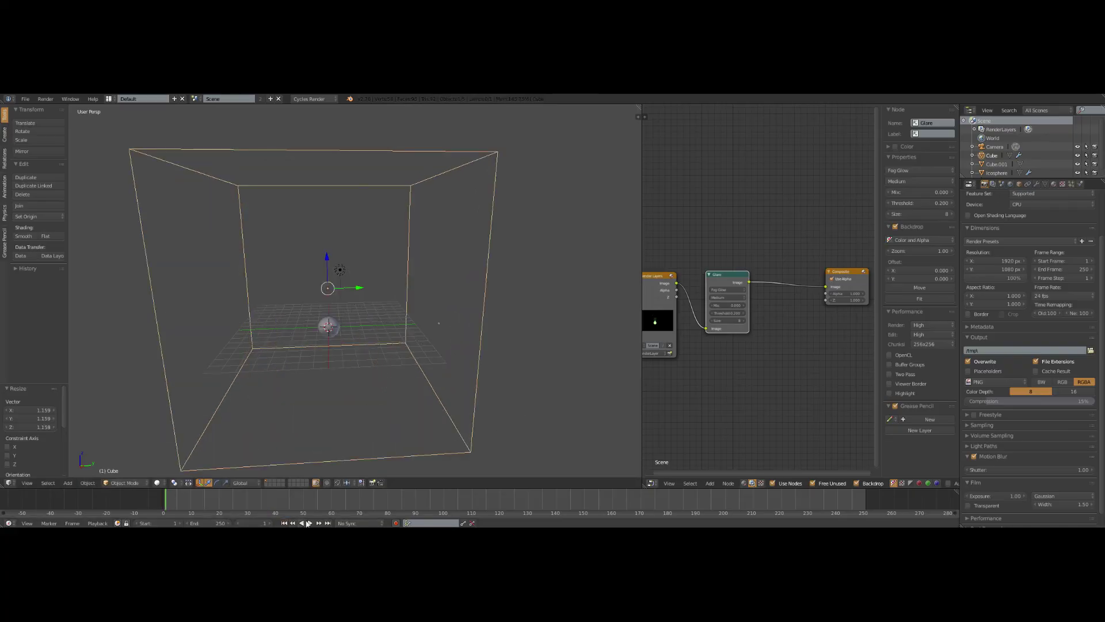
Step: Select the icosphere emitter inside the enlarged domain cube
right_click(321, 327)
middle_click_drag(293, 366, 360, 349)
scroll(357, 277, "down", 3)
middle_click_drag(357, 277, 337, 325)
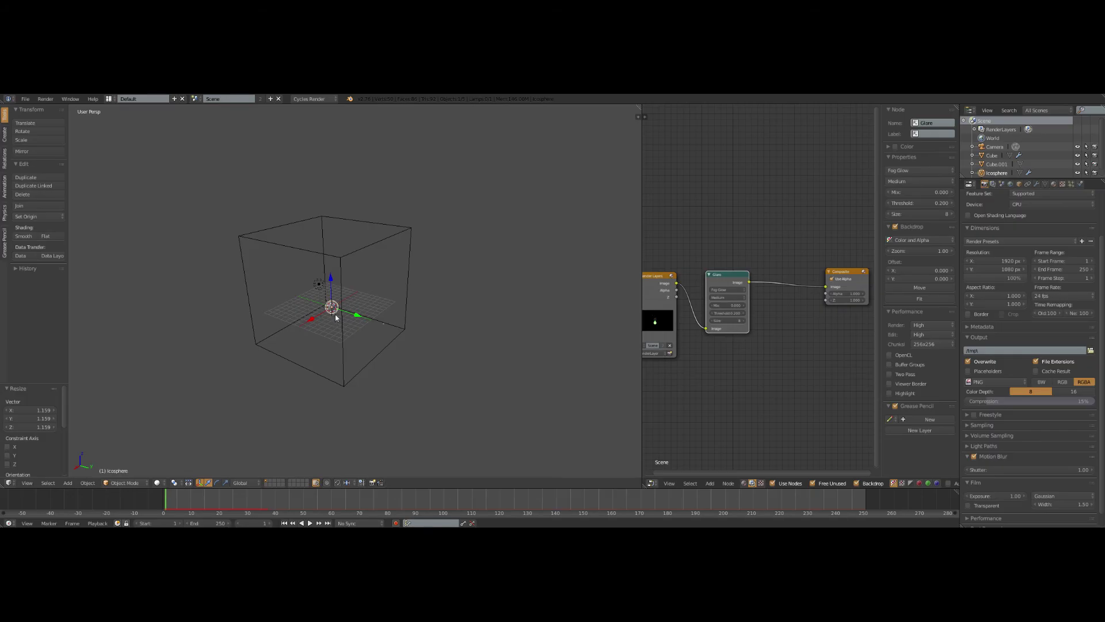
middle_click_drag(320, 291, 440, 307)
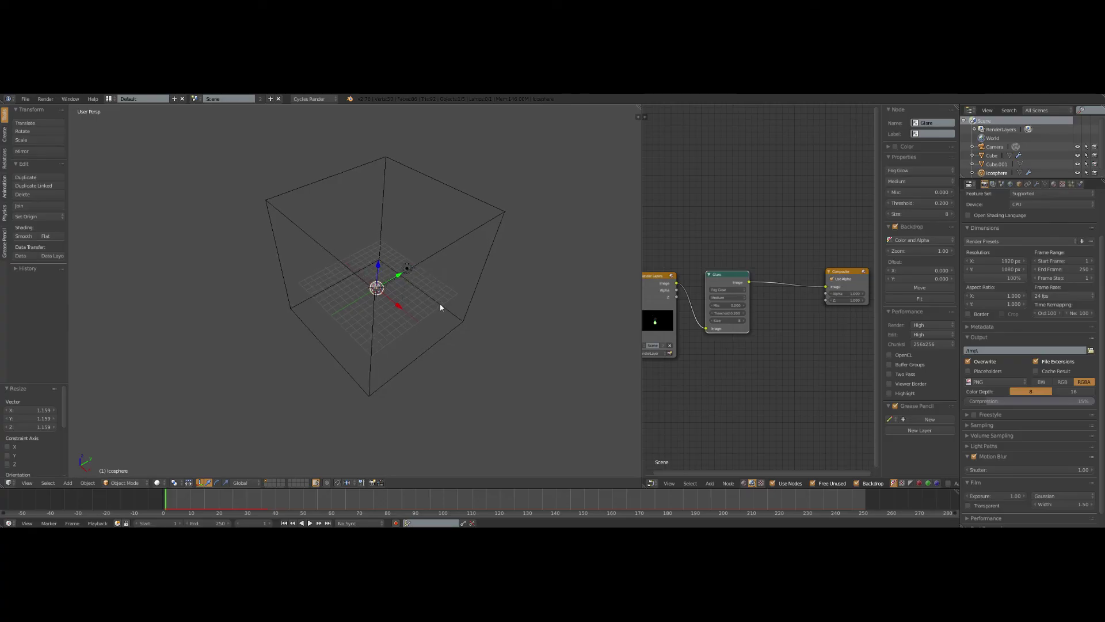